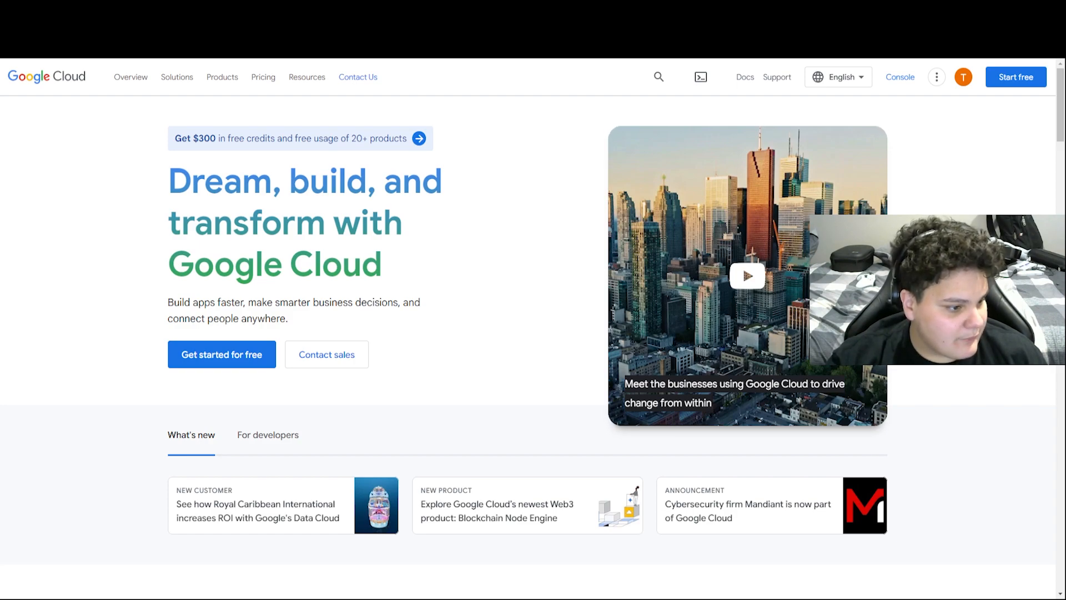
# Start the free trial as a 'Business idea / startup idea' with the terms accepted
pyautogui.click(226, 359)
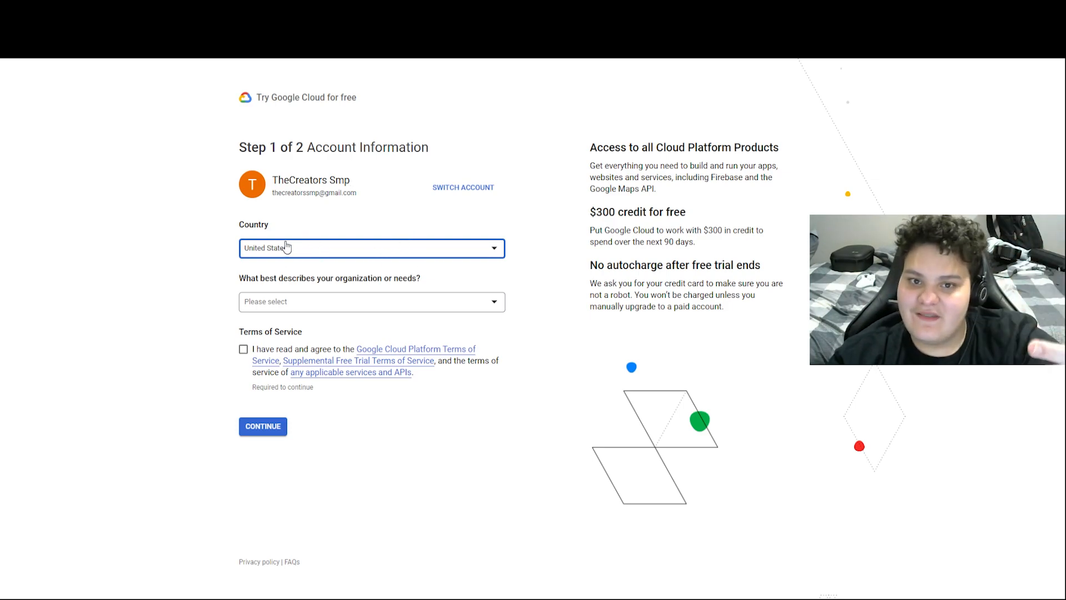
pyautogui.click(375, 312)
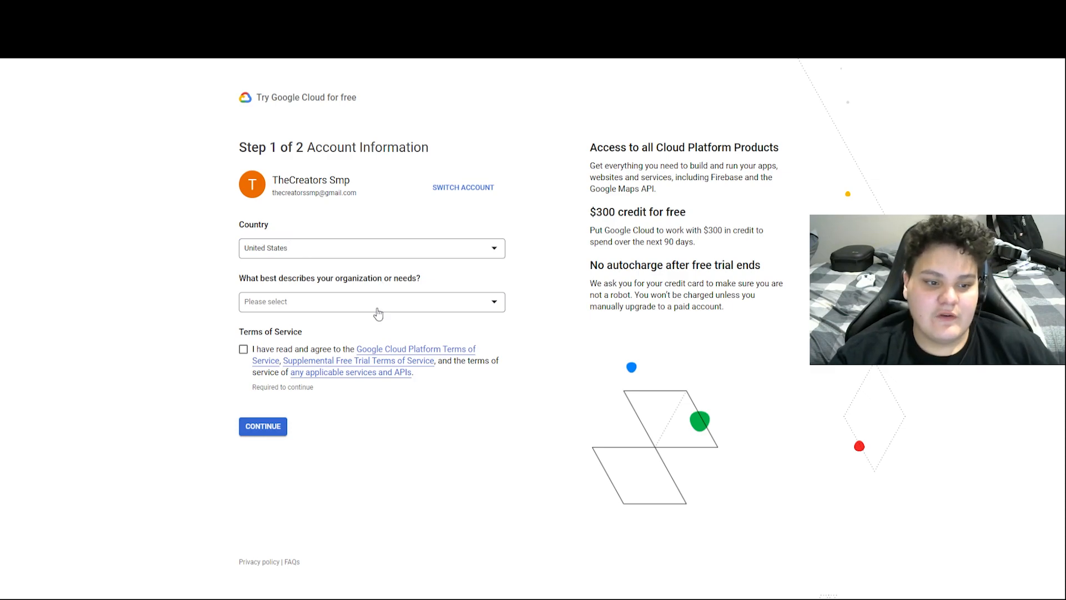
pyautogui.scroll(-1, 344, 347)
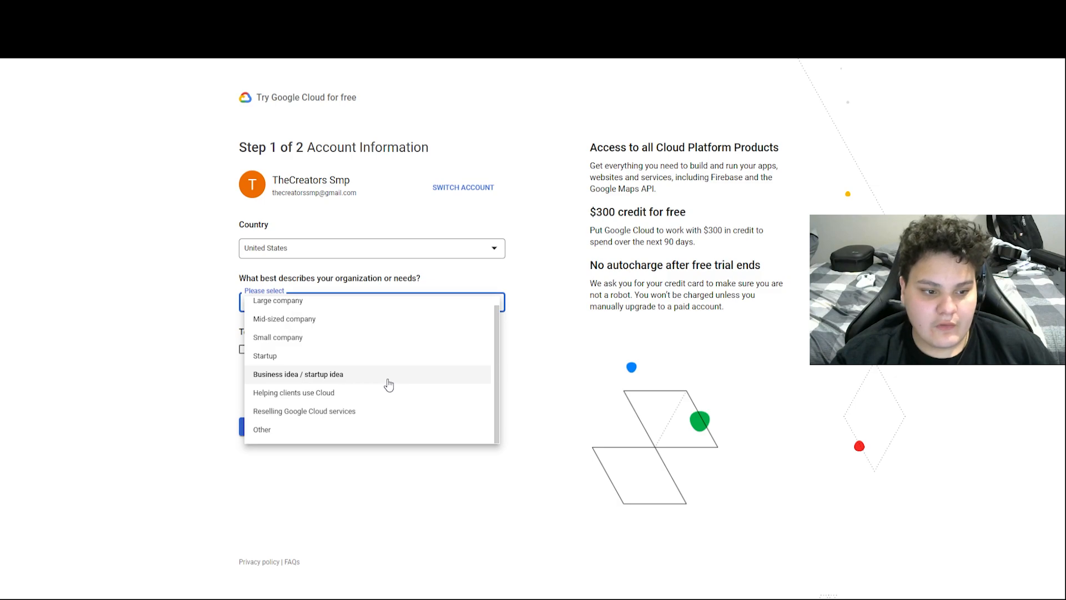
pyautogui.click(388, 376)
pyautogui.click(243, 348)
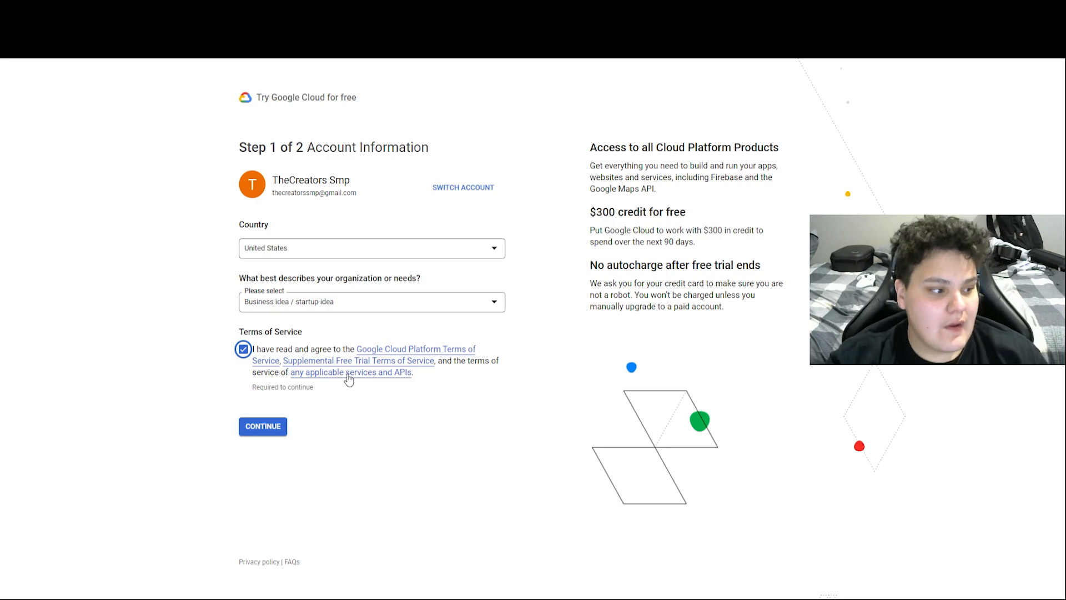
pyautogui.click(255, 427)
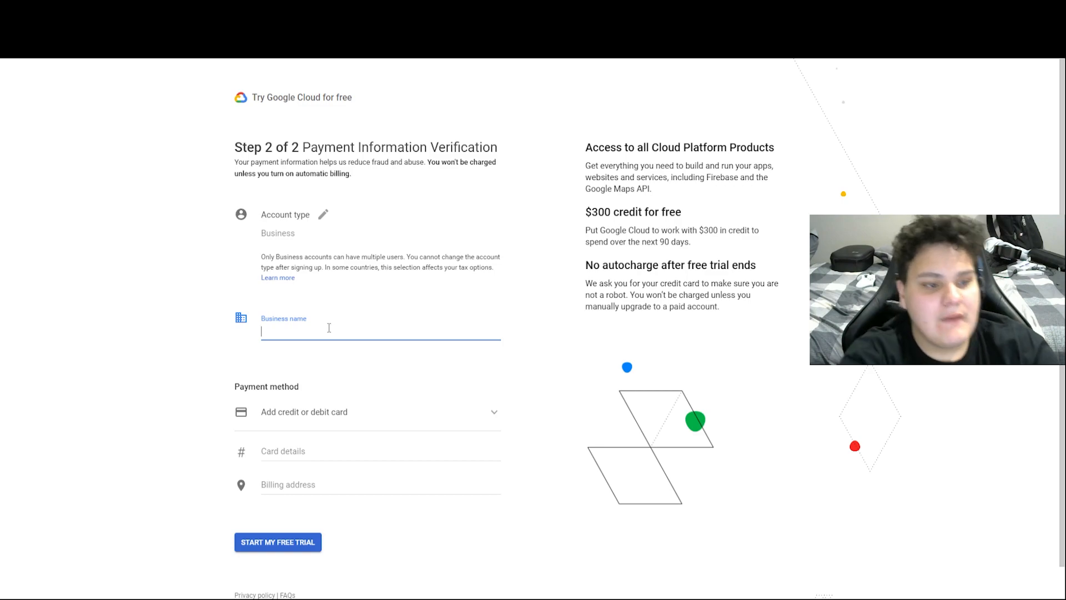
# Enter the business name 'he cool biz' in the payment verification form
pyautogui.write('he cool ')
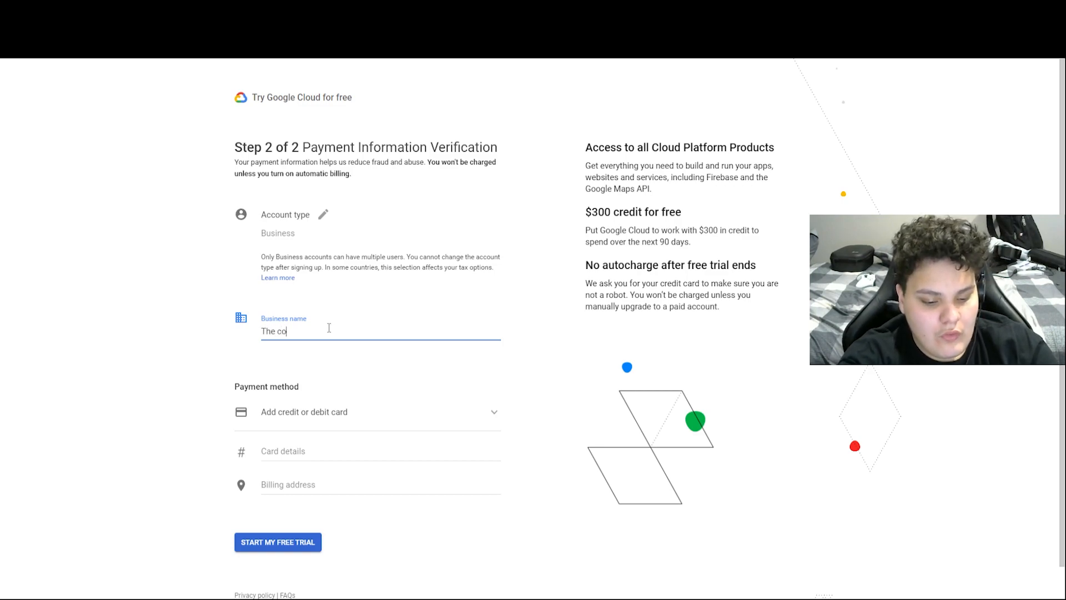
pyautogui.write('biz')
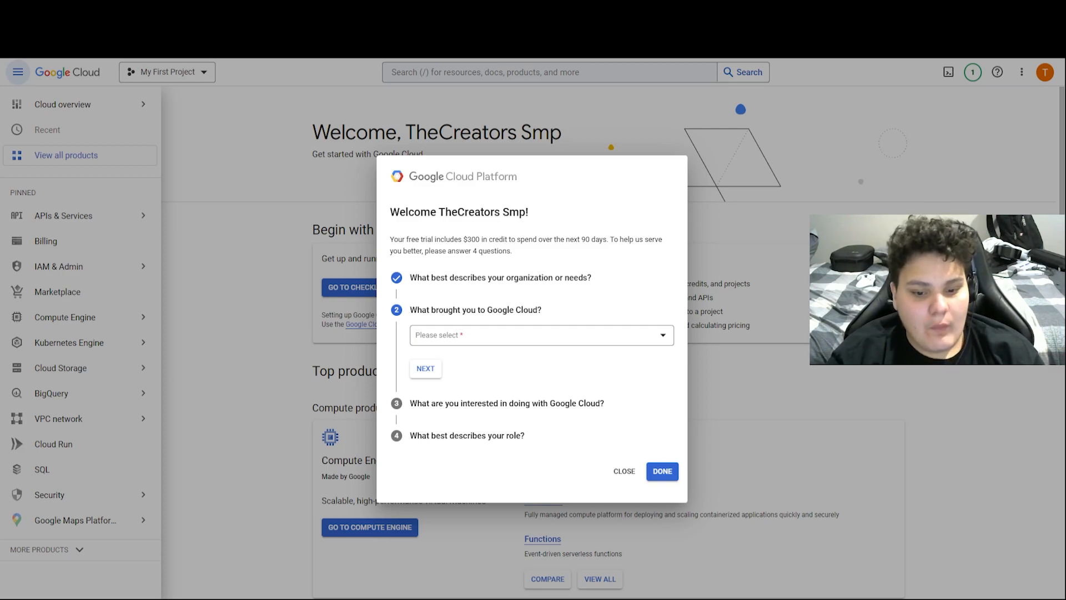
# Close the welcome questionnaire, skip the tutorial, and bring up the project list
pyautogui.click(633, 473)
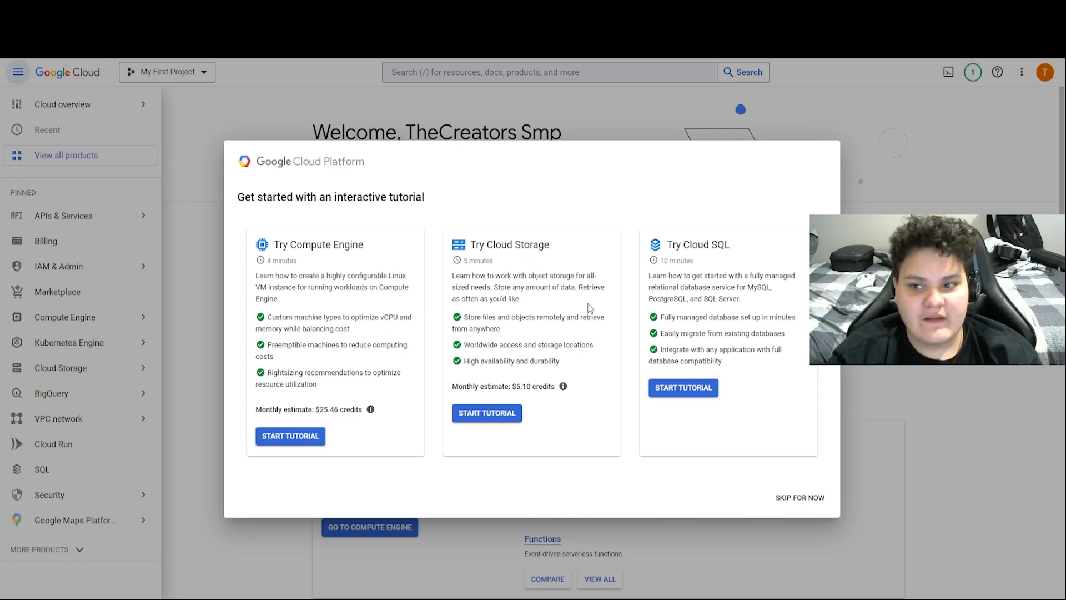
pyautogui.click(812, 500)
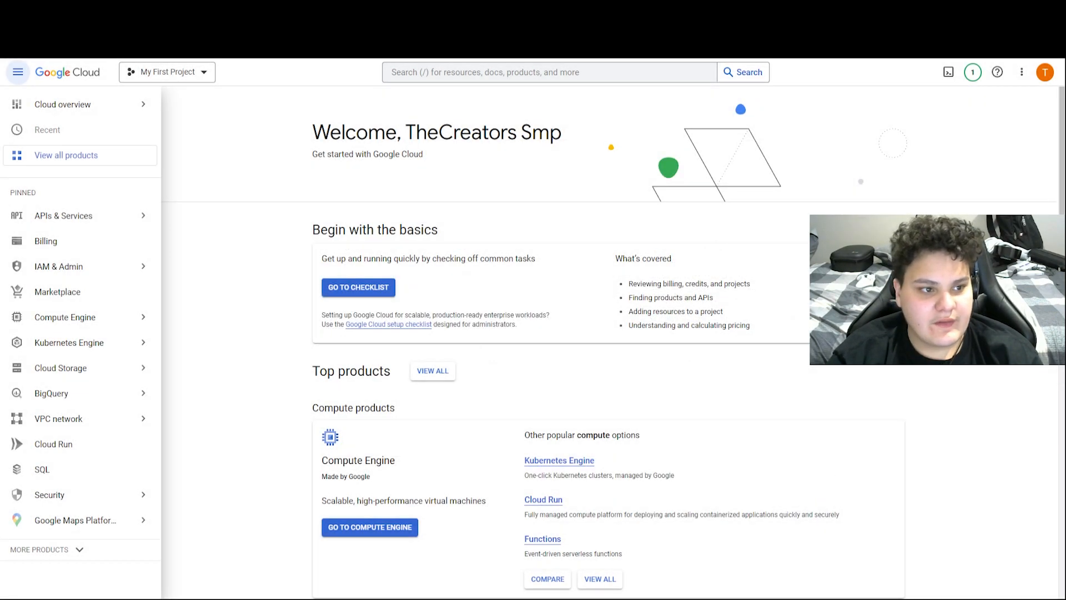
pyautogui.click(183, 72)
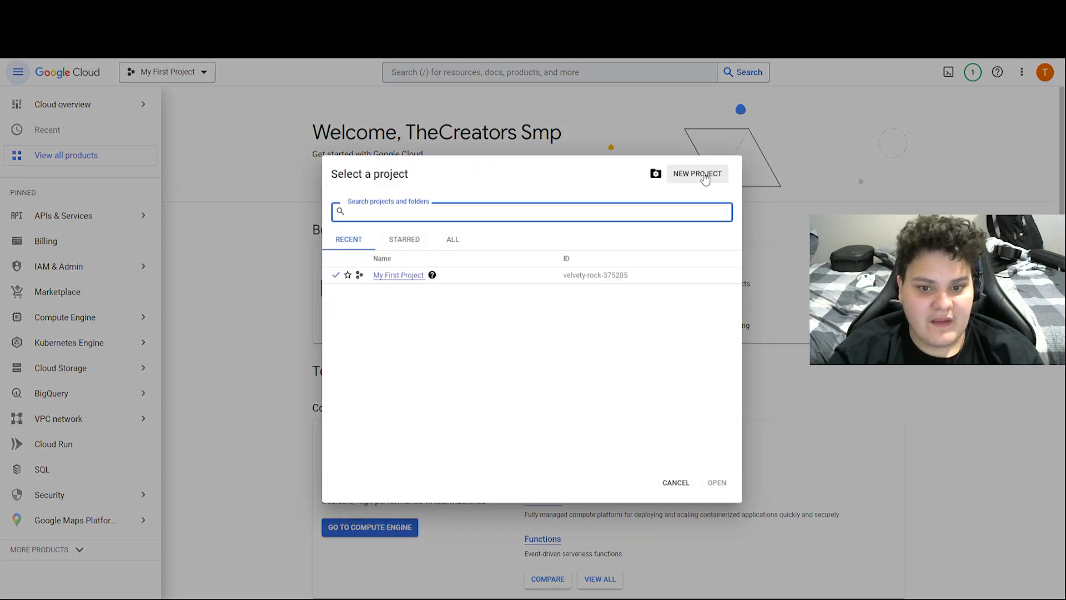
# Replace the default project name with 'linuxstuff' and create that project
pyautogui.click(697, 174)
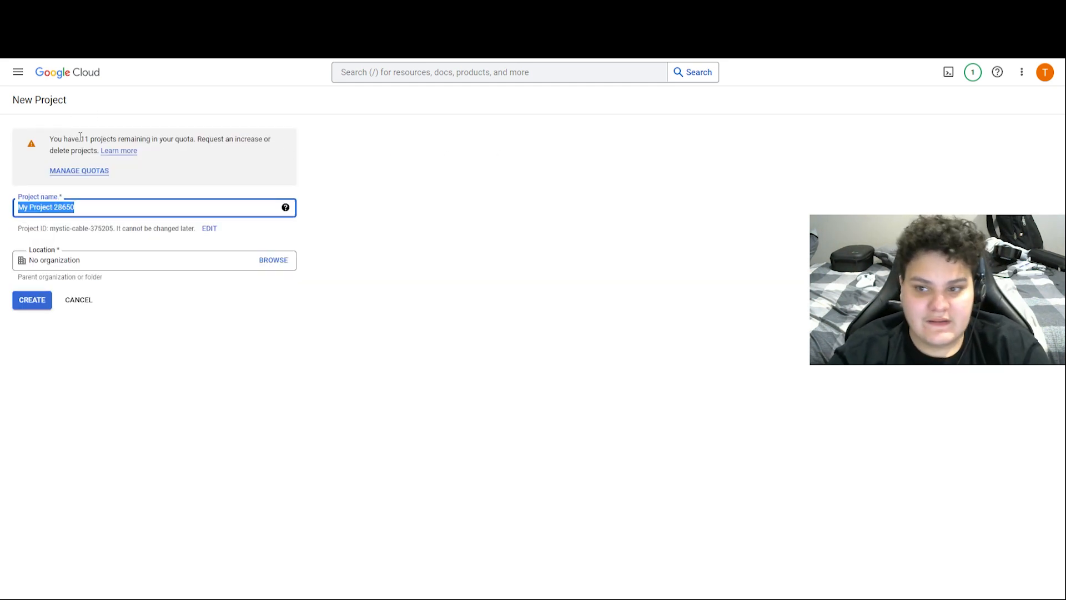
pyautogui.press('BackSpace')
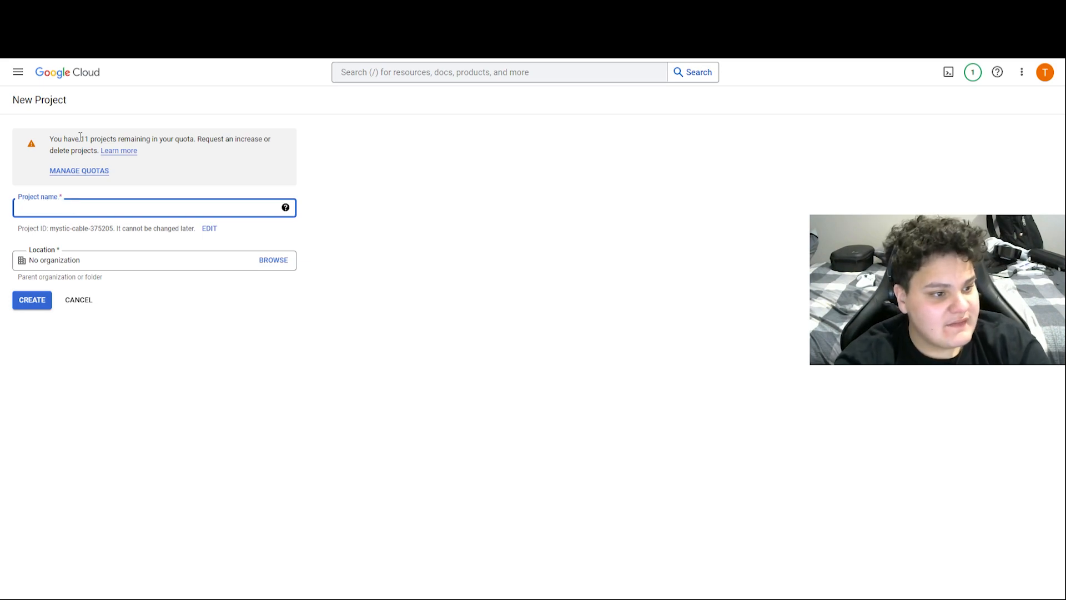
pyautogui.write('t')
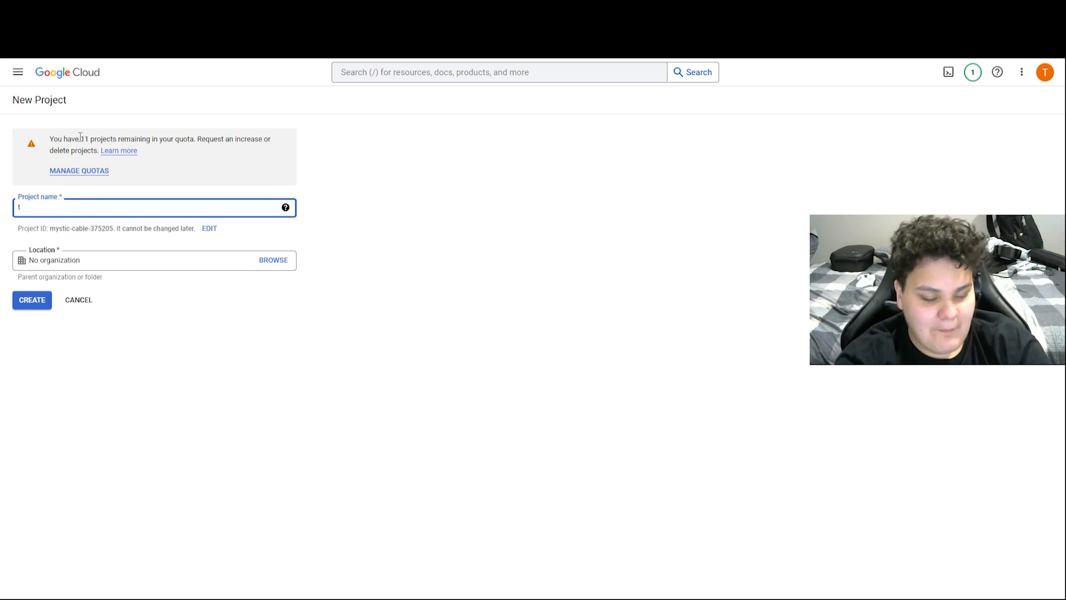
pyautogui.write('ylinux')
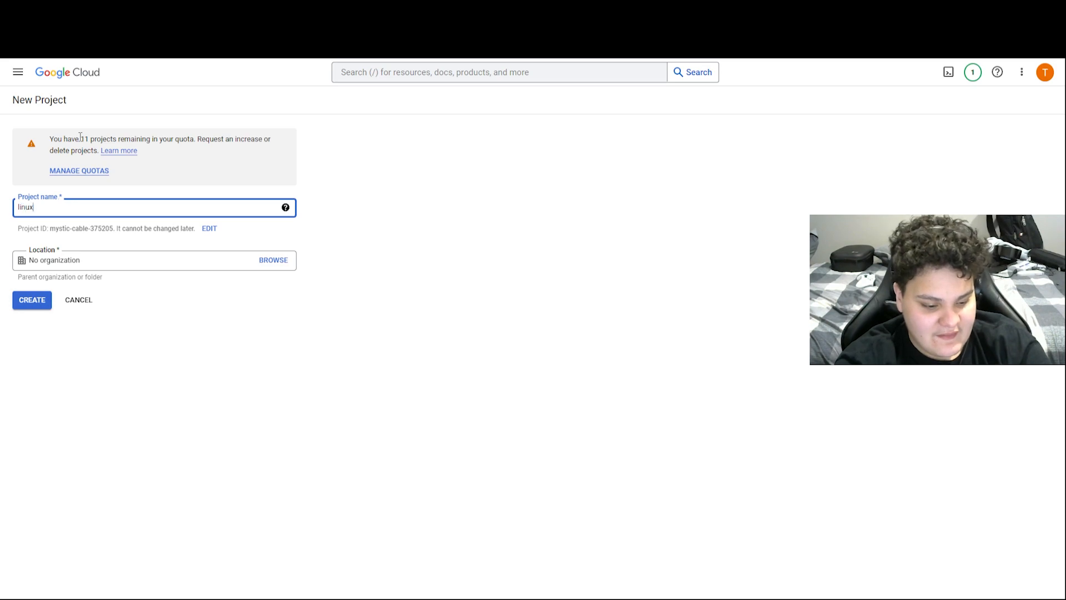
pyautogui.write('stuff')
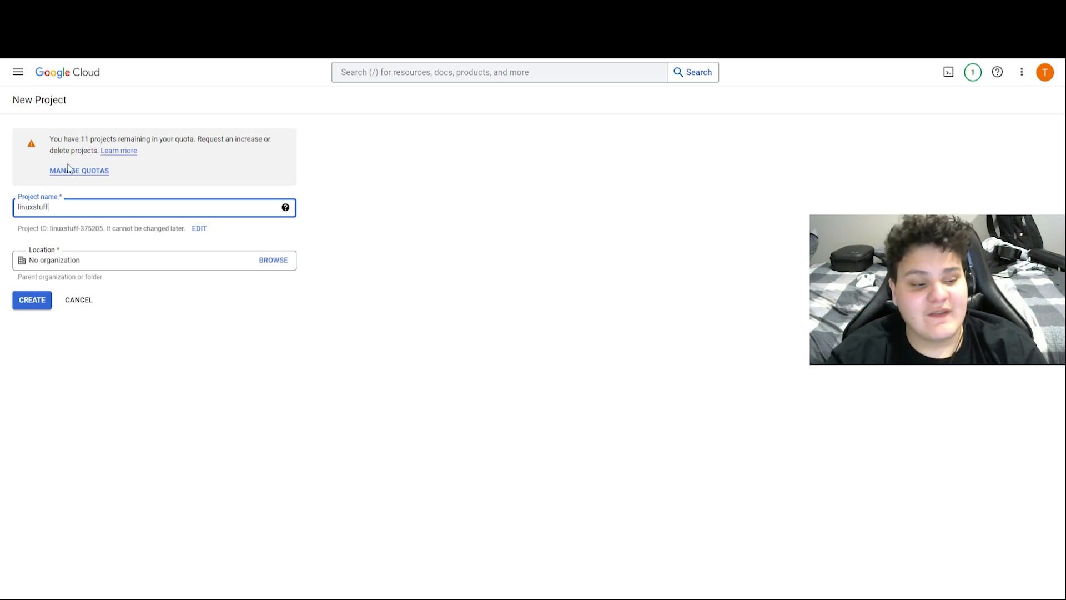
pyautogui.click(32, 299)
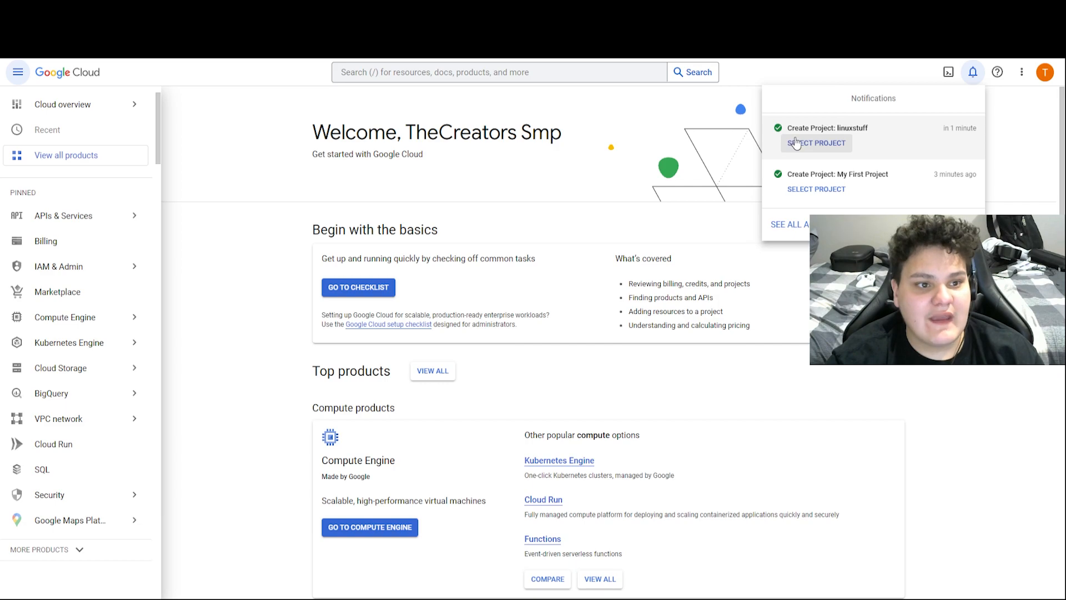
# Dismiss notifications and go to Compute Engine's VM instances, reaching the Compute Engine API page
pyautogui.click(266, 114)
pyautogui.scroll(-3, 128, 238)
pyautogui.scroll(3, 139, 222)
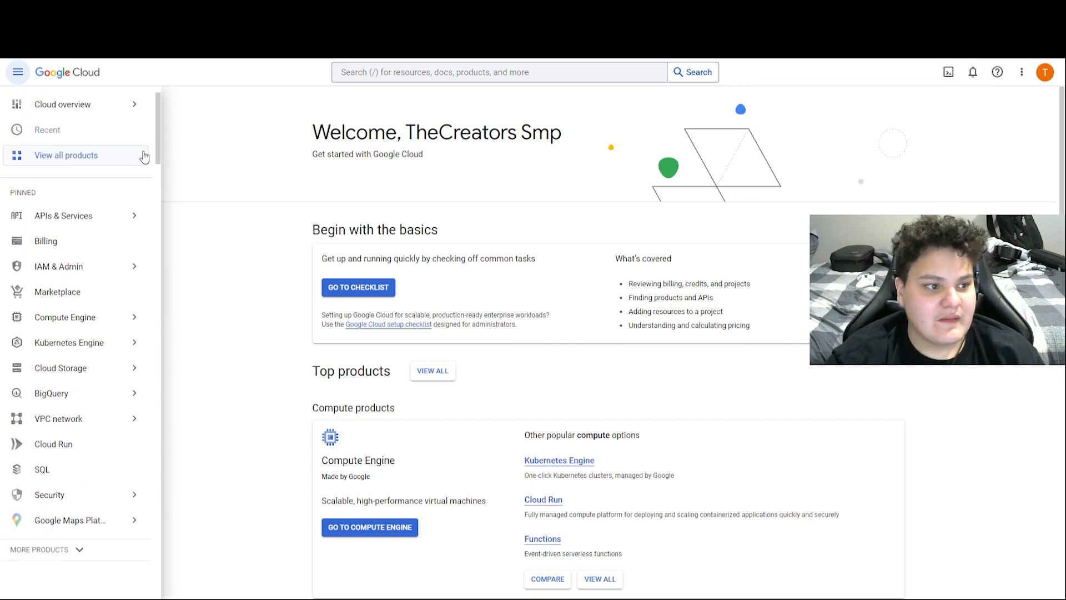
pyautogui.scroll(-1, 99, 200)
pyautogui.moveTo(111, 227)
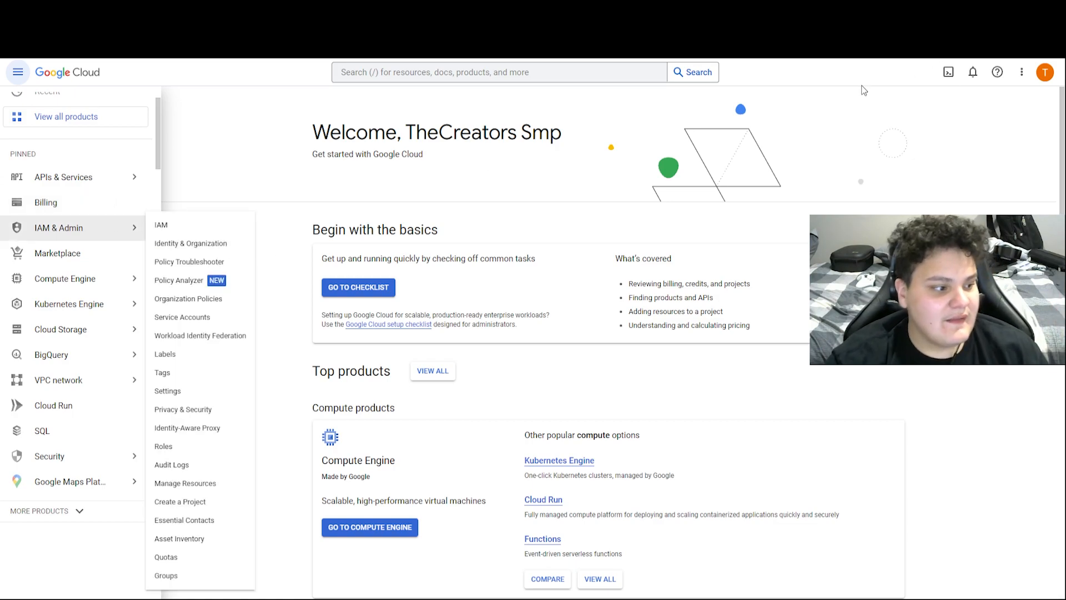
pyautogui.moveTo(103, 311)
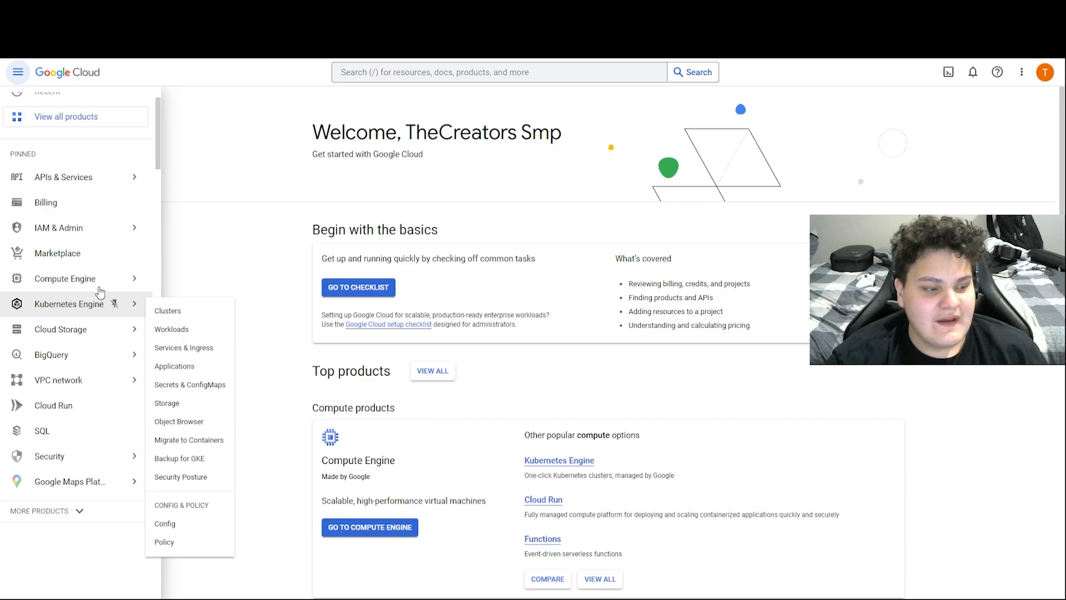
pyautogui.moveTo(99, 281)
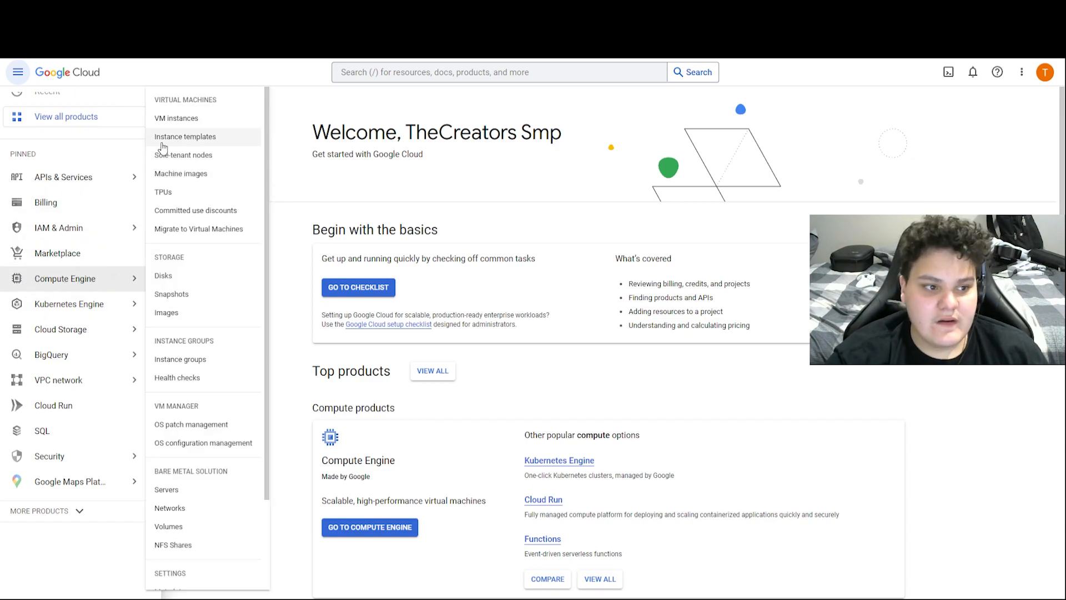
pyautogui.click(179, 118)
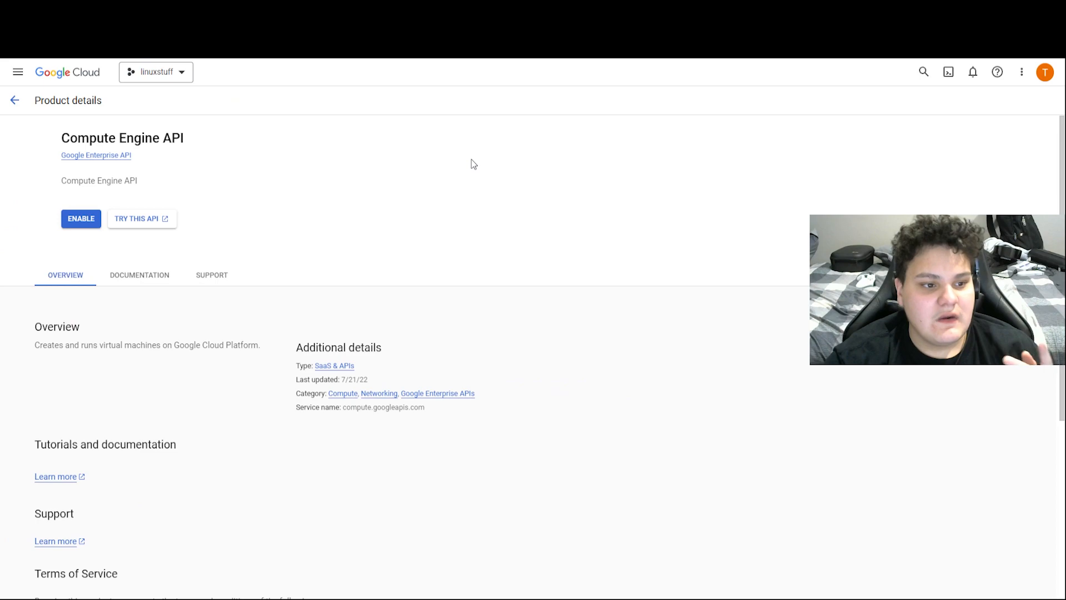
# Confirm linuxstuff is the active project, then enable the Compute Engine API
pyautogui.click(161, 75)
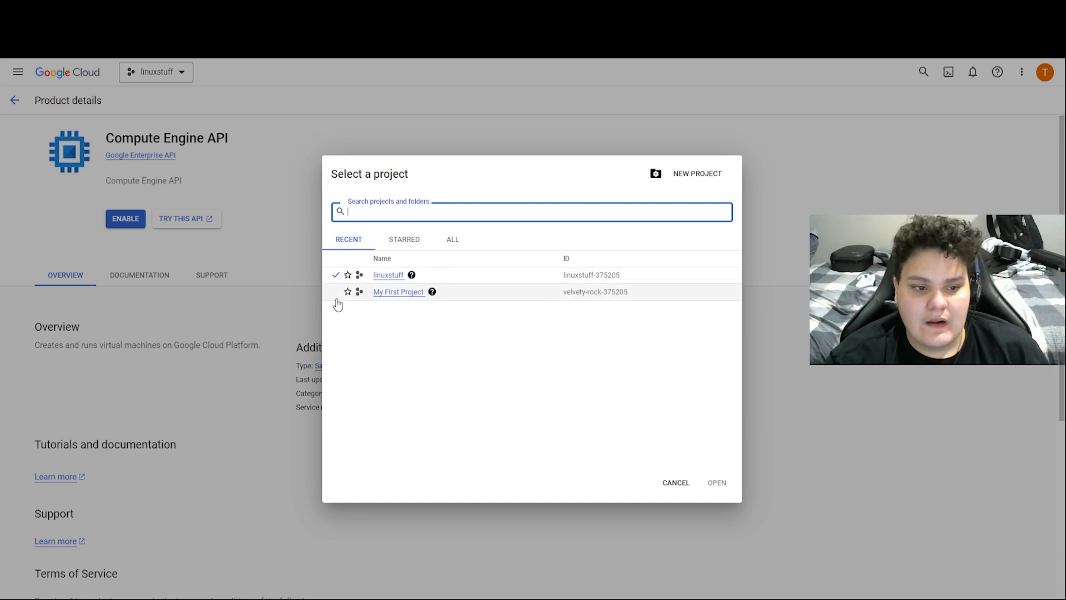
pyautogui.click(669, 482)
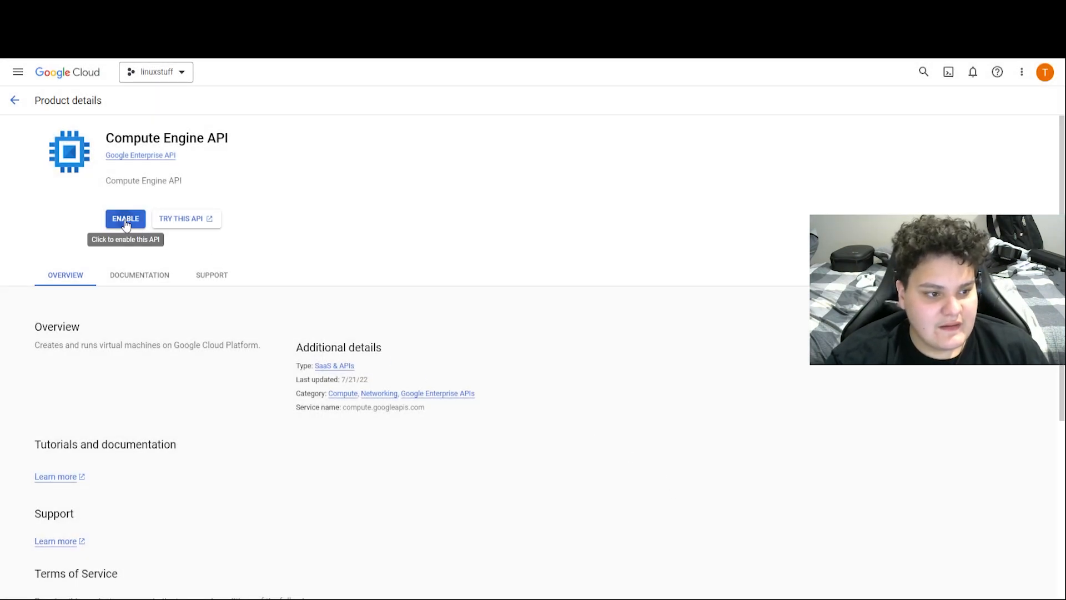
pyautogui.click(128, 224)
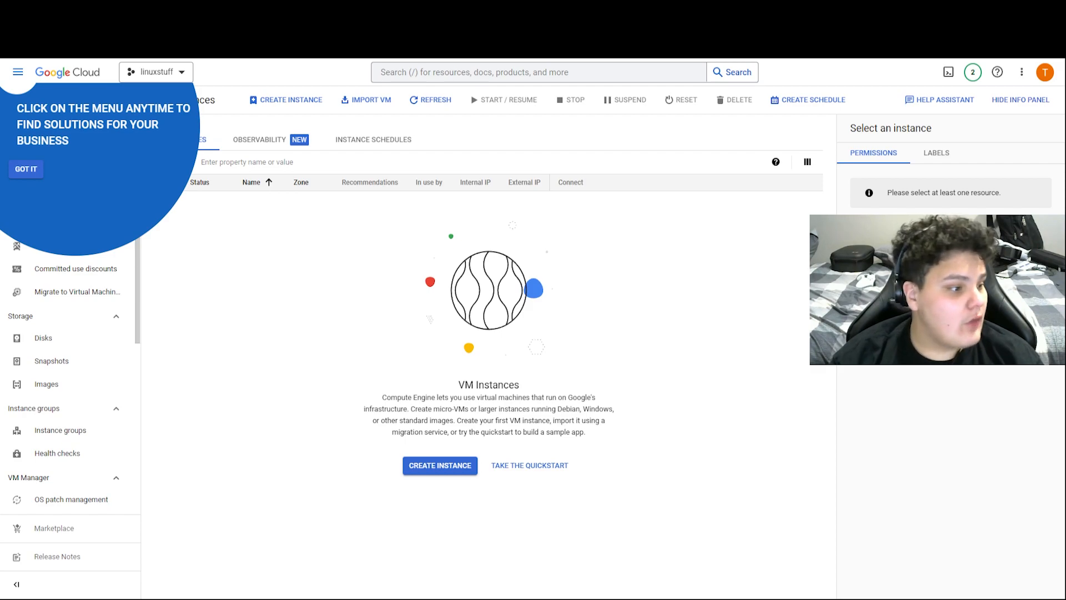
# Dismiss the tour tip, browse the navigation menu, and start a new VM instance
pyautogui.click(37, 170)
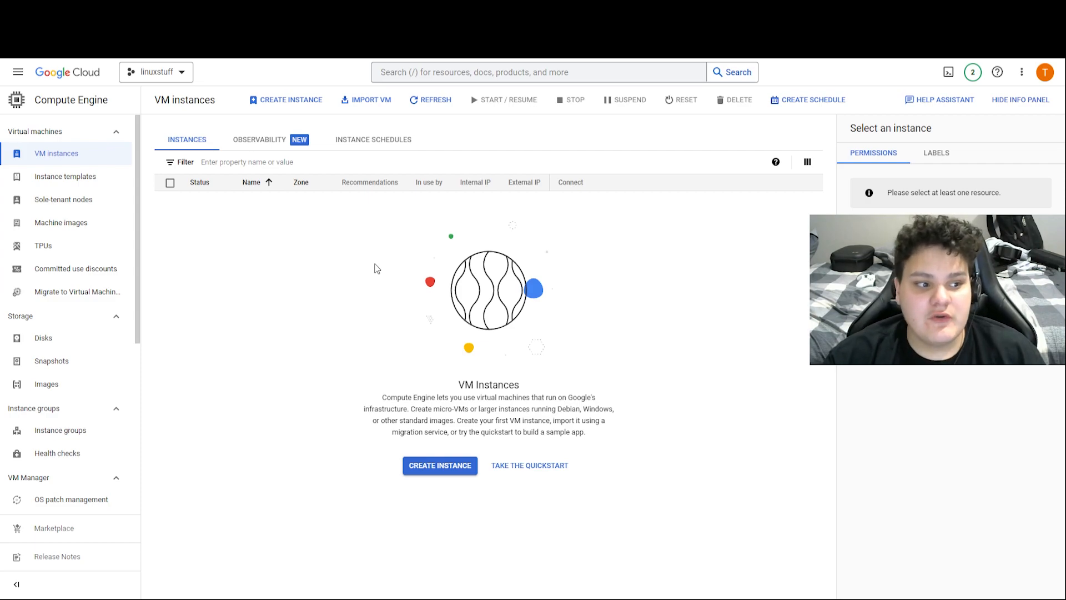
pyautogui.click(18, 71)
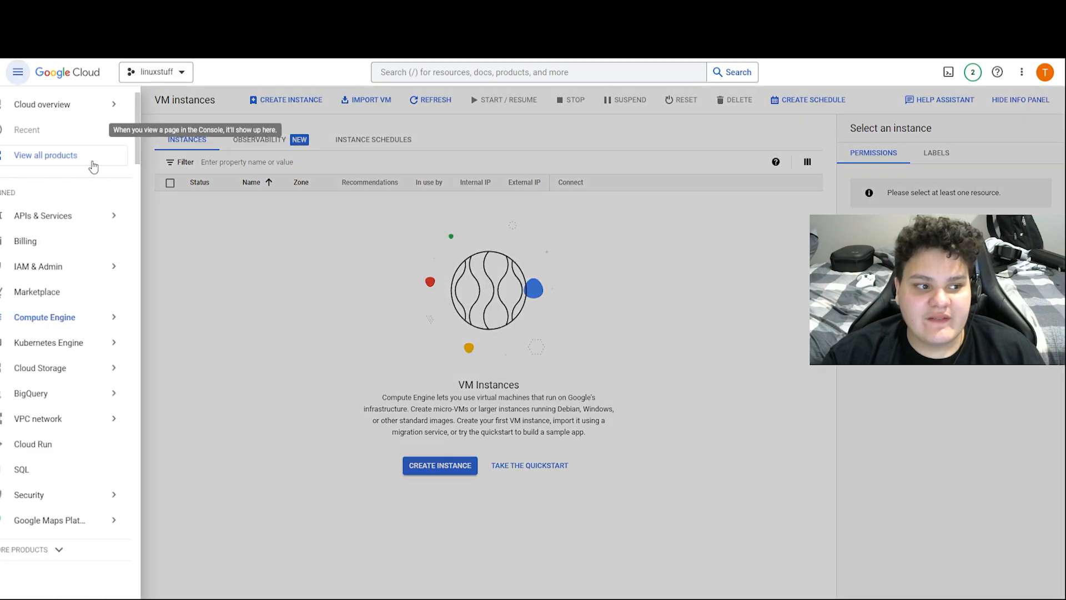
pyautogui.moveTo(133, 267)
pyautogui.moveTo(105, 348)
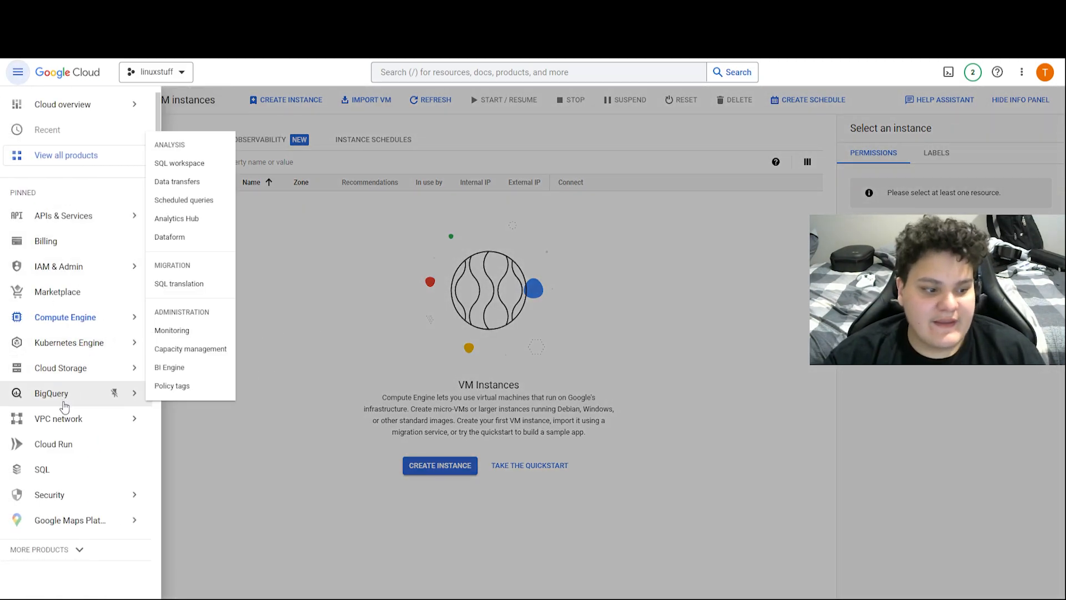
pyautogui.moveTo(67, 430)
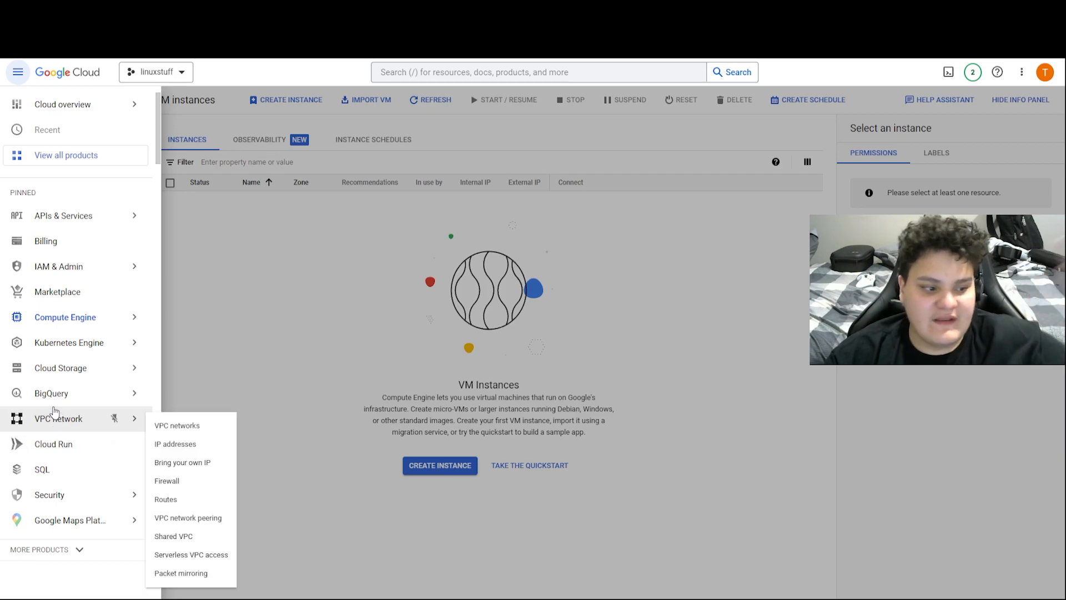
pyautogui.moveTo(55, 409)
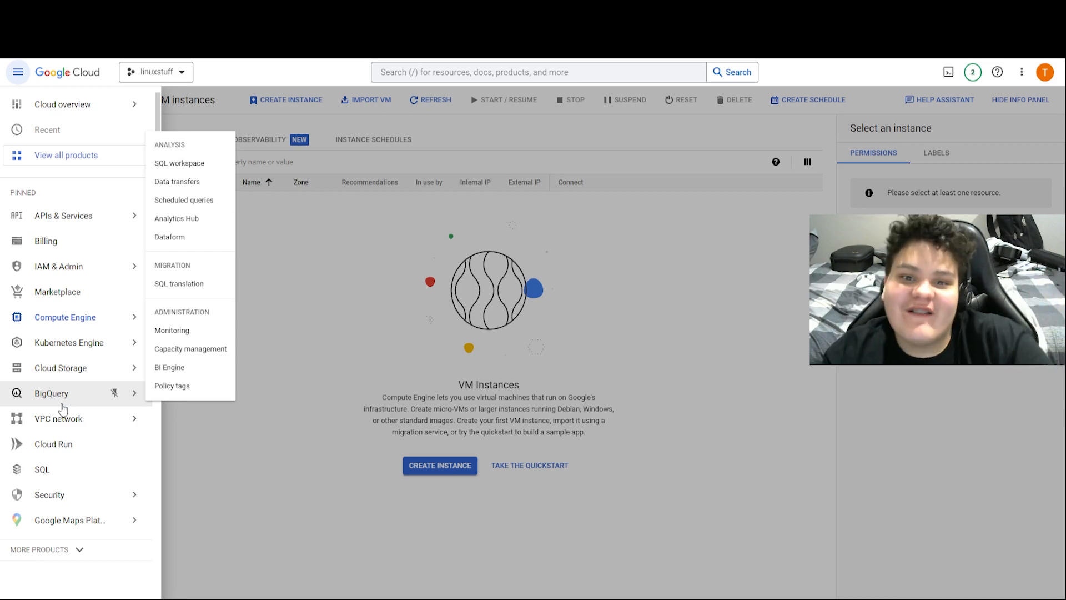
pyautogui.click(559, 424)
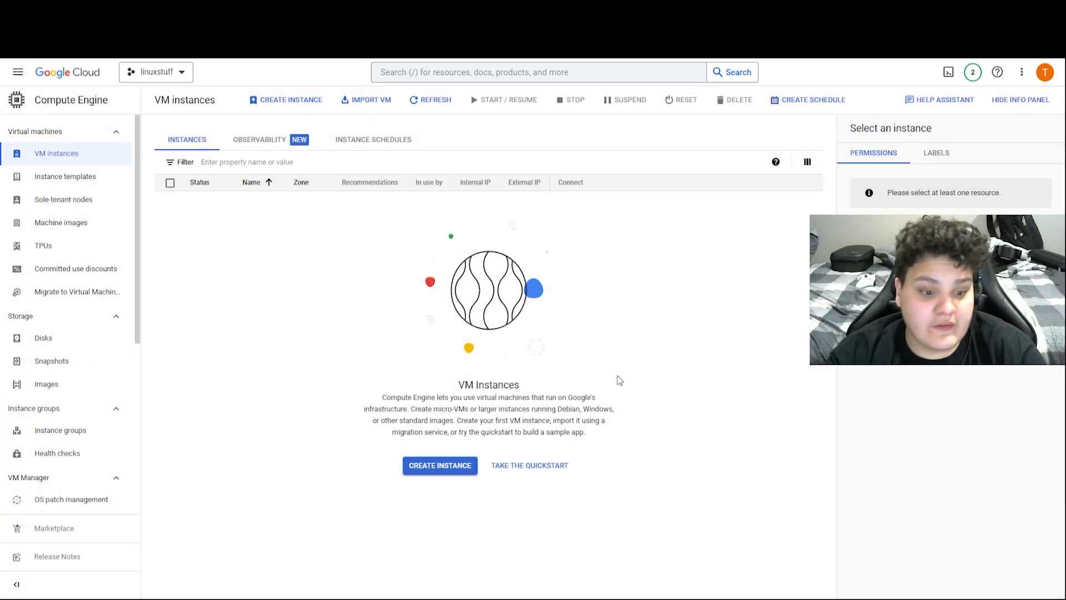
pyautogui.click(450, 468)
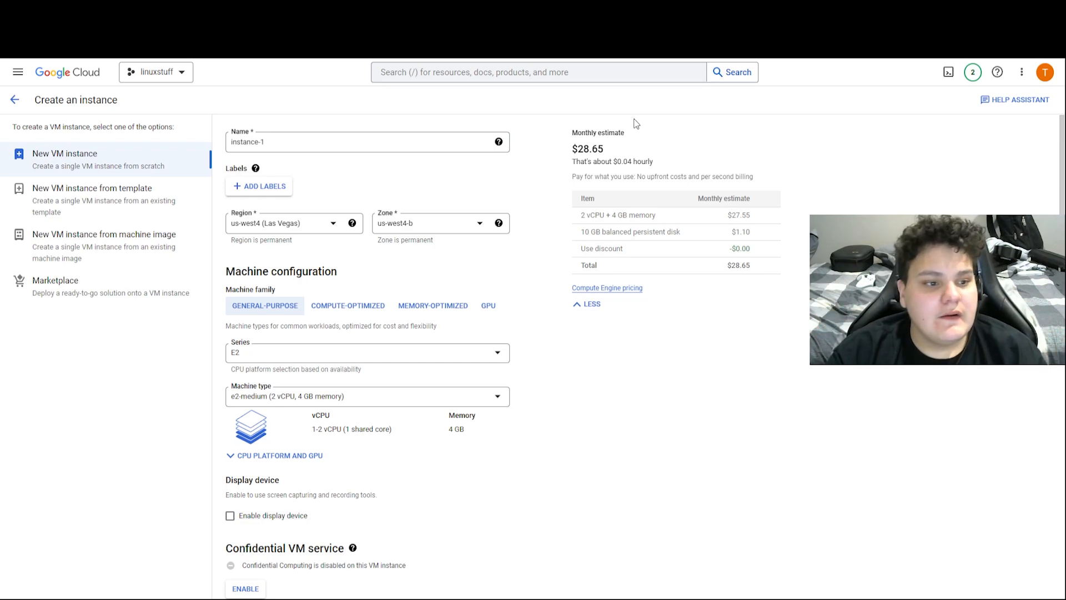
# Try the memory- and compute-optimized families, briefly picking c2-standard-8
pyautogui.click(466, 314)
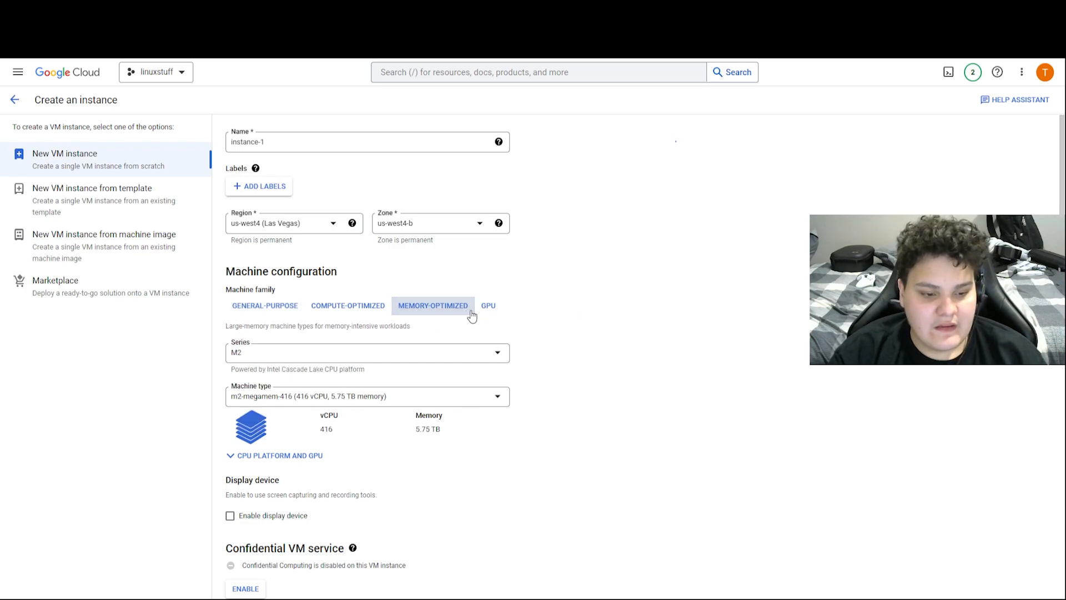
pyautogui.click(387, 313)
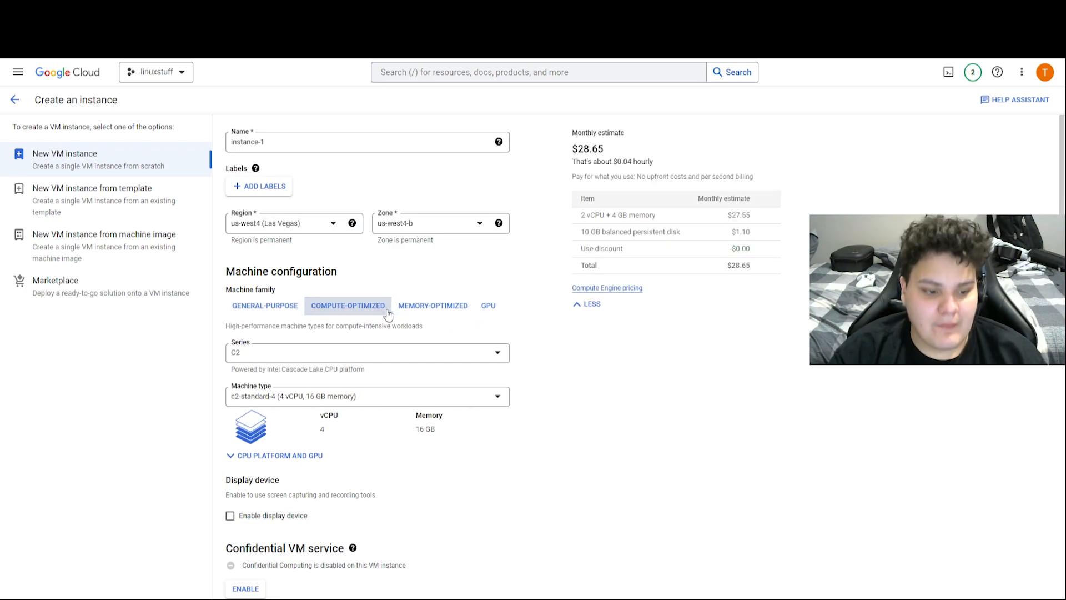
pyautogui.click(395, 401)
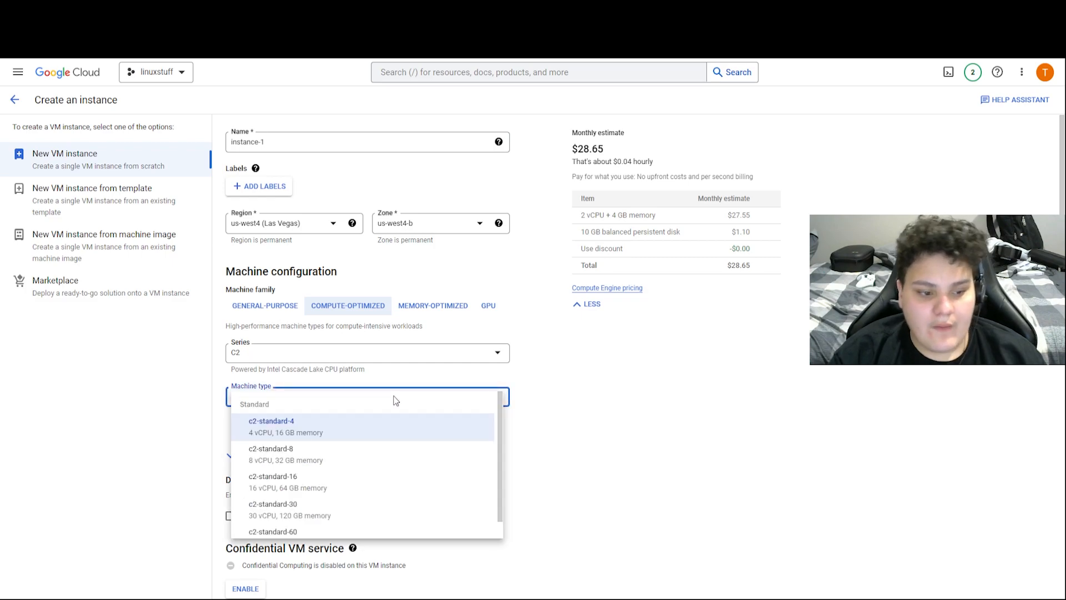
pyautogui.click(378, 449)
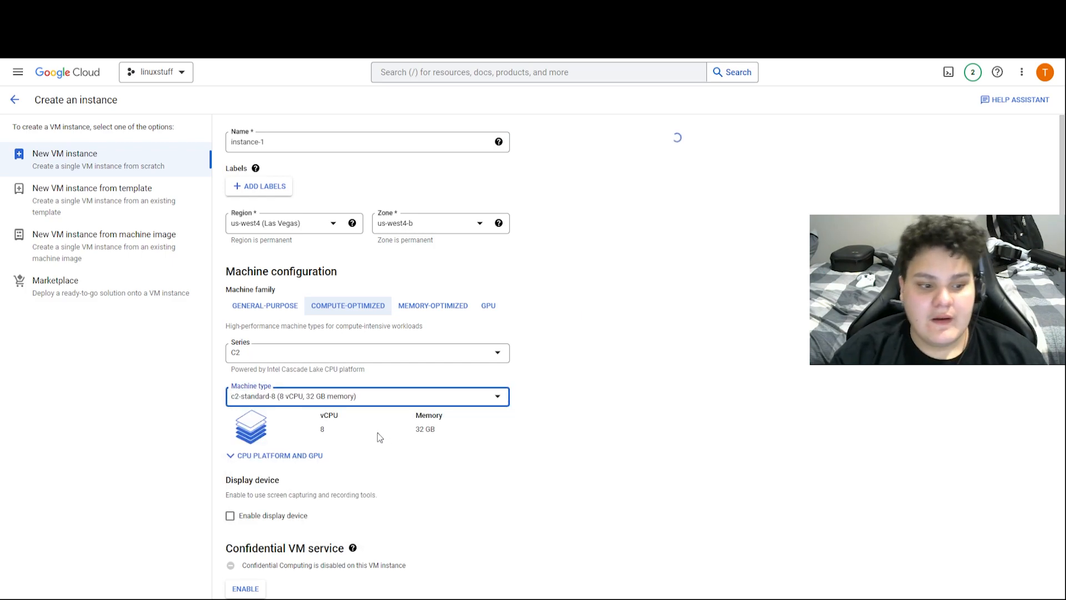
pyautogui.click(414, 406)
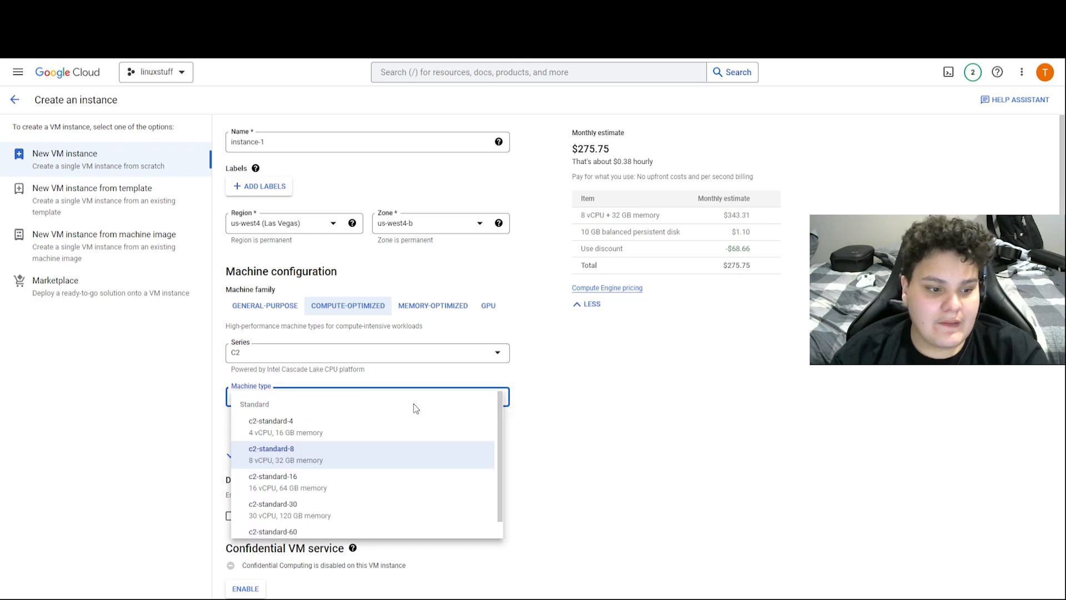
# Return to general-purpose E2 and choose e2-standard-4 (4 vCPU, 16 GB memory)
pyautogui.click(283, 309)
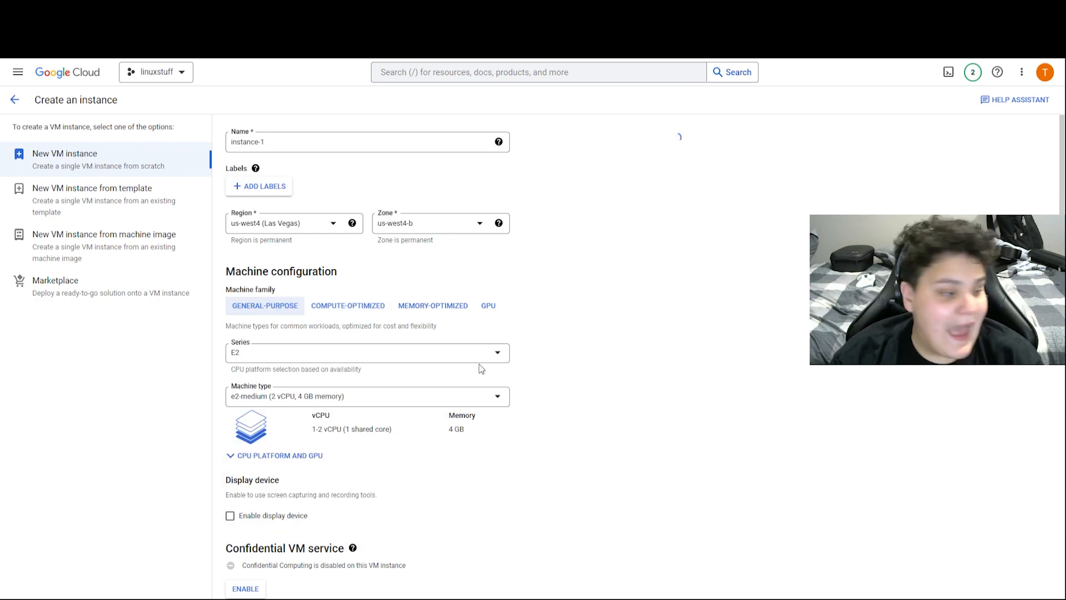
pyautogui.click(431, 395)
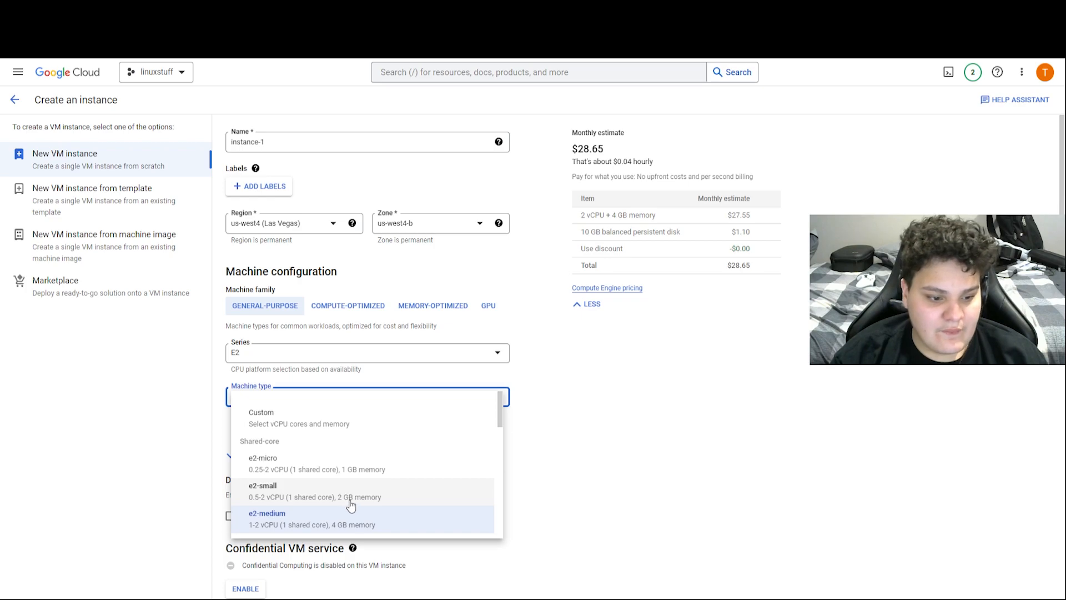
pyautogui.click(350, 522)
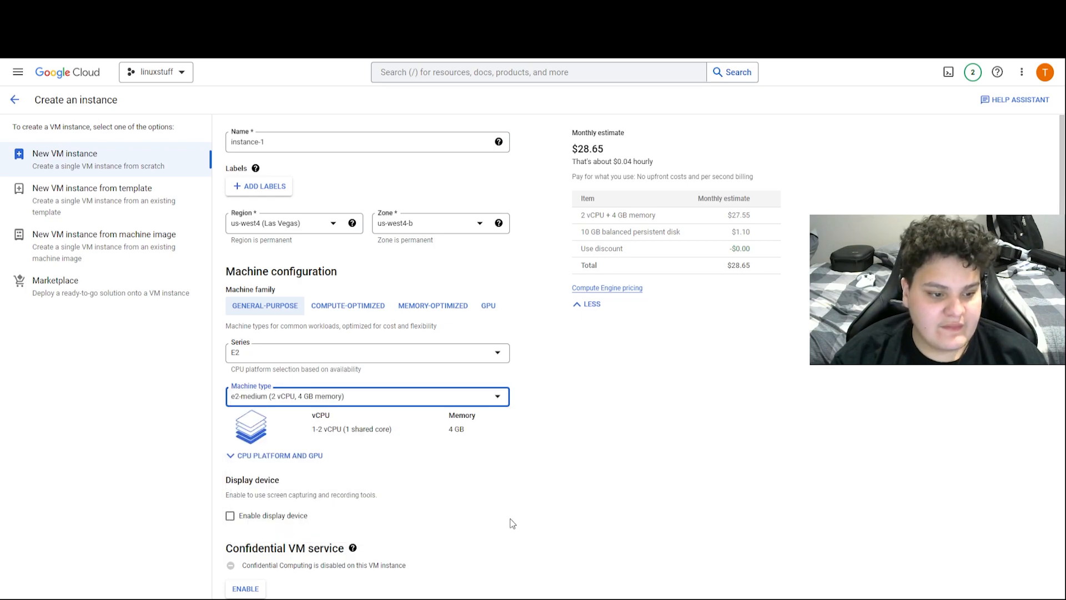
pyautogui.click(342, 396)
pyautogui.scroll(-2, 351, 480)
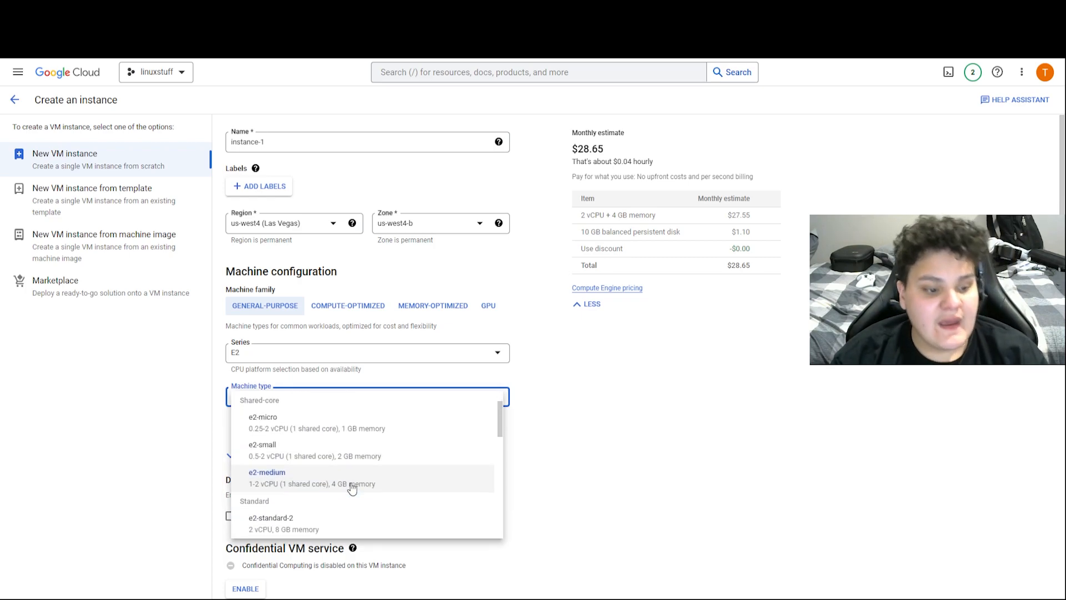
pyautogui.scroll(-1, 351, 487)
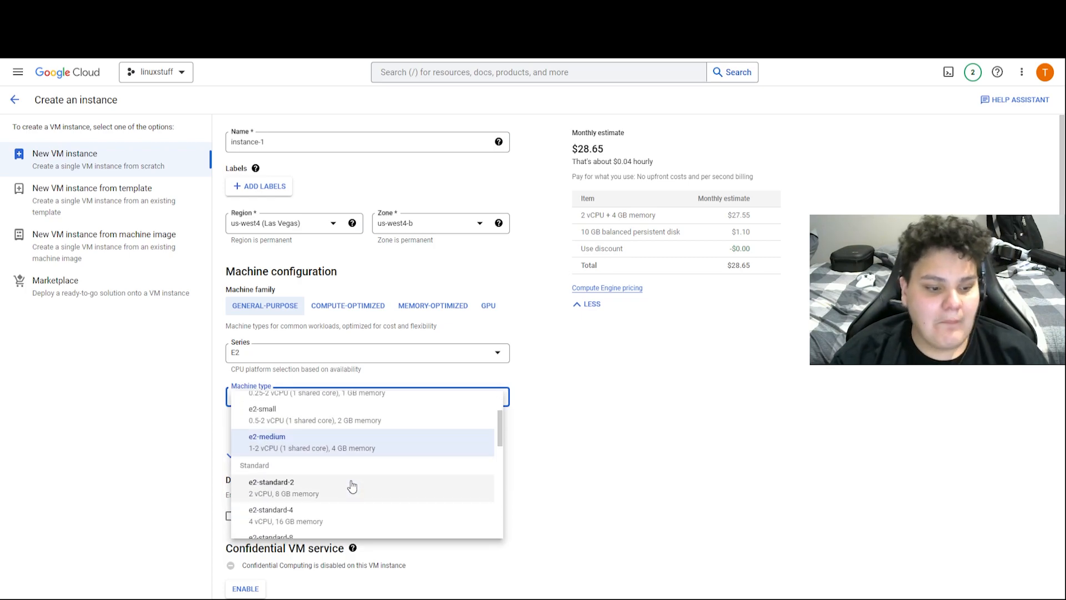
pyautogui.click(317, 519)
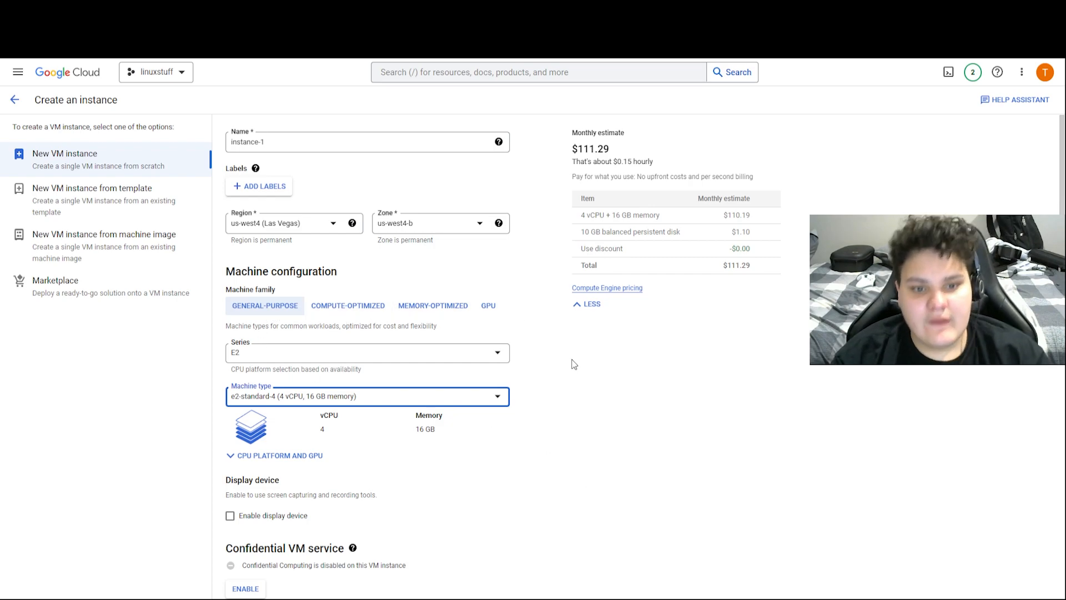
pyautogui.scroll(-3, 564, 365)
pyautogui.scroll(-3, 563, 363)
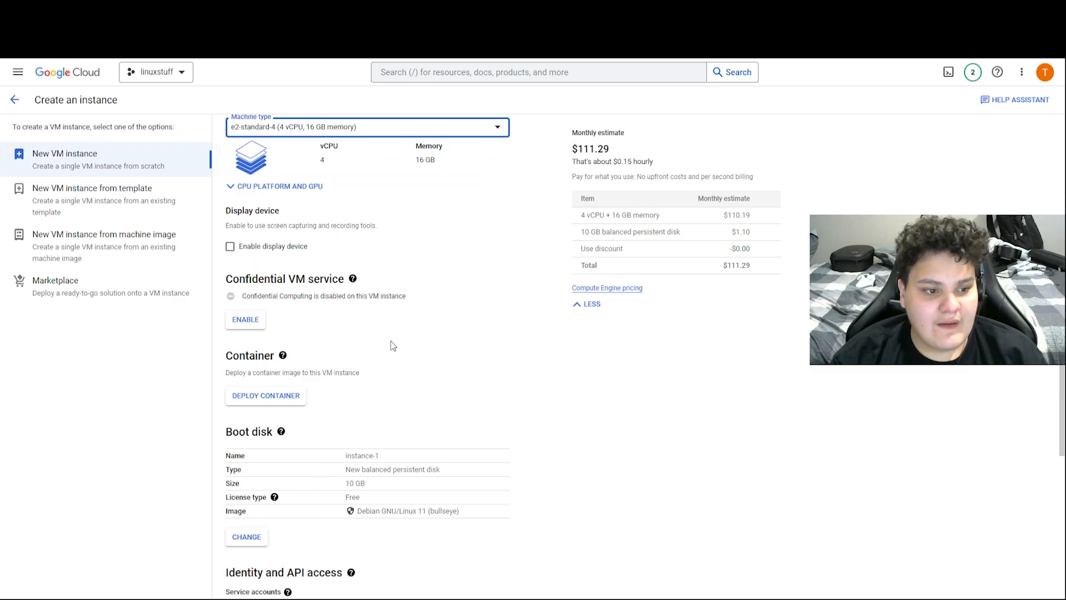
pyautogui.scroll(6, 400, 352)
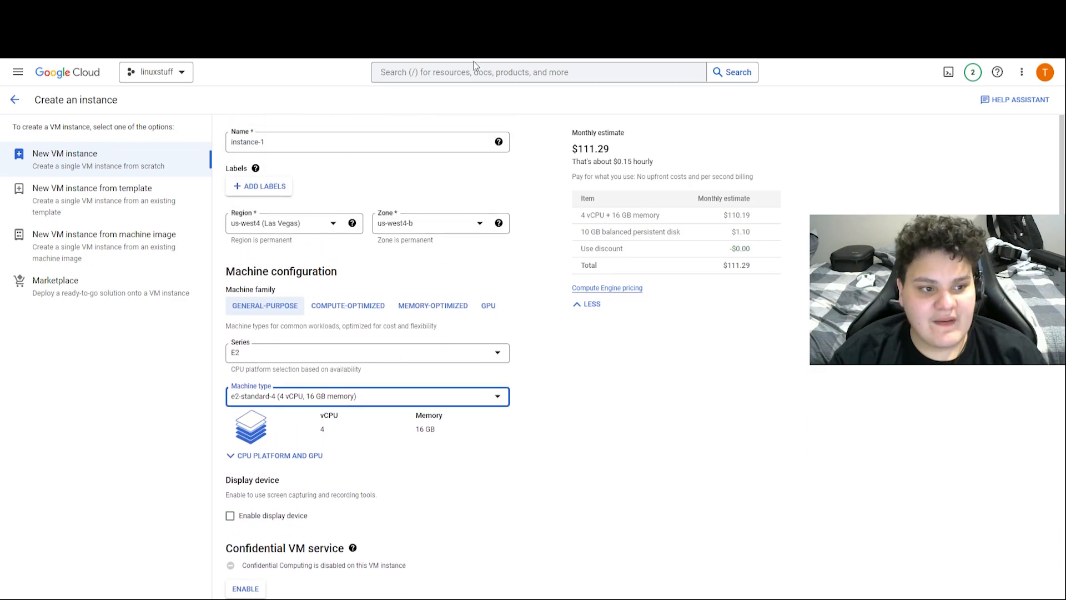
# Replace the default name instance-1 with 'linux system'
pyautogui.click(347, 142)
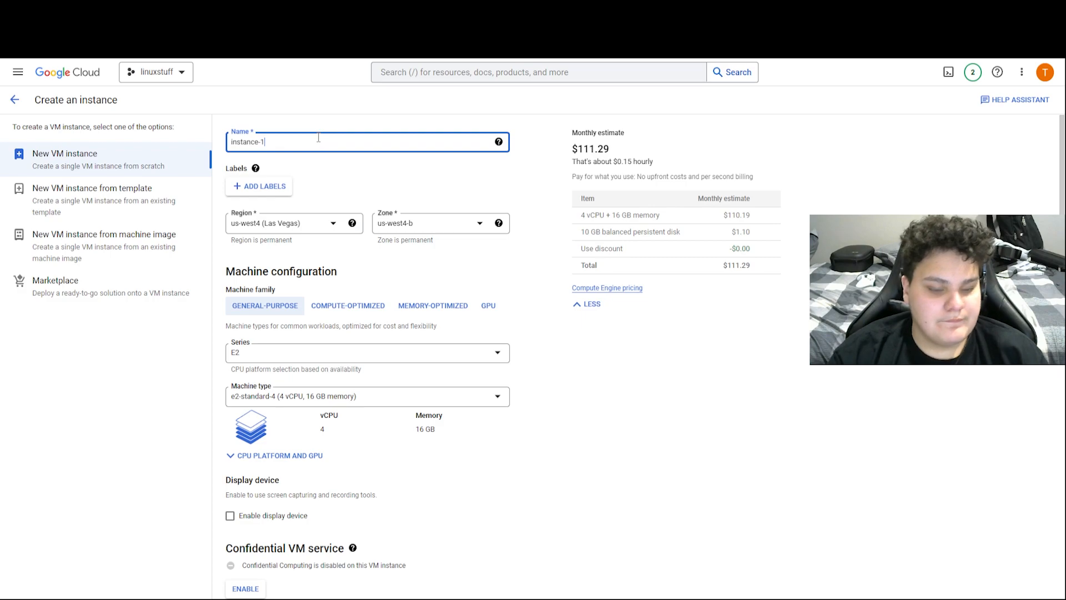
pyautogui.press('BackSpace')
pyautogui.press('BackSpace')
pyautogui.press('BackSpace')
pyautogui.press('BackSpace')
pyautogui.press('BackSpace')
pyautogui.press('BackSpace')
pyautogui.press('BackSpace')
pyautogui.press('BackSpace')
pyautogui.press('BackSpace')
pyautogui.press('BackSpace')
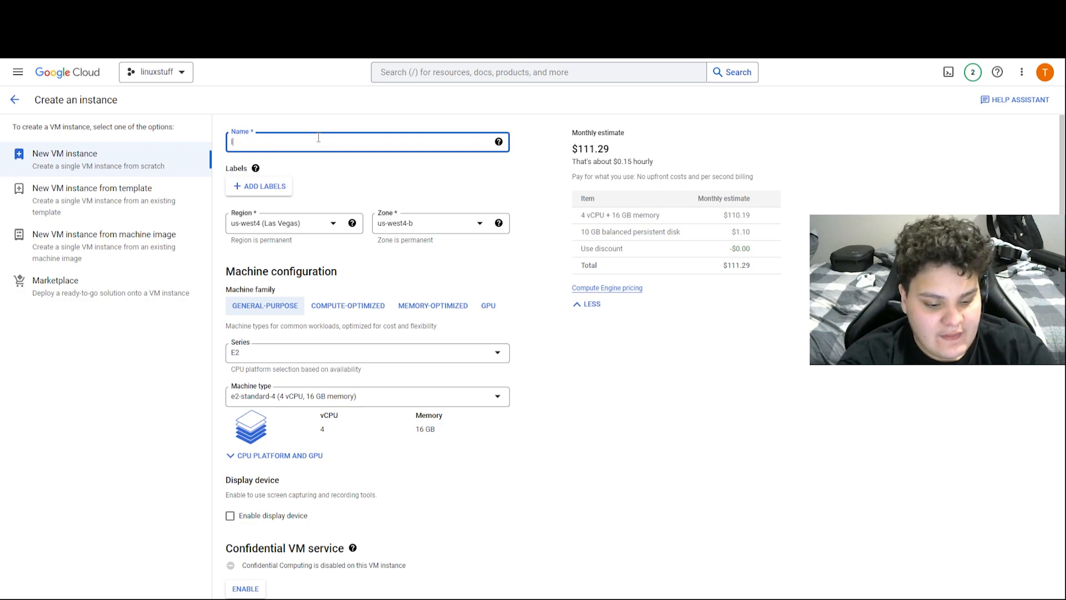
pyautogui.write('linux system')
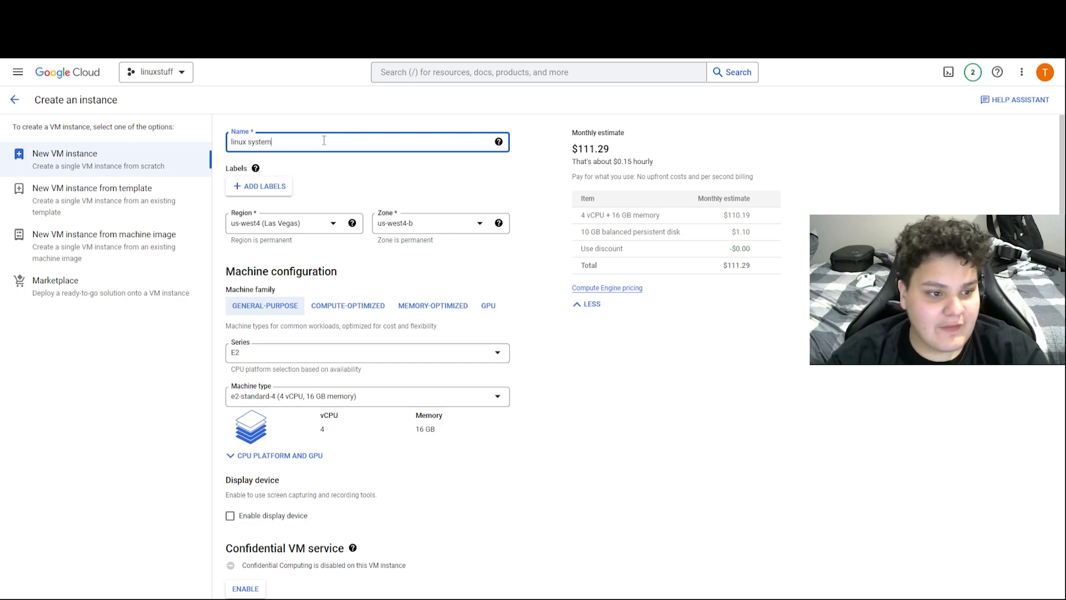
pyautogui.moveTo(256, 169)
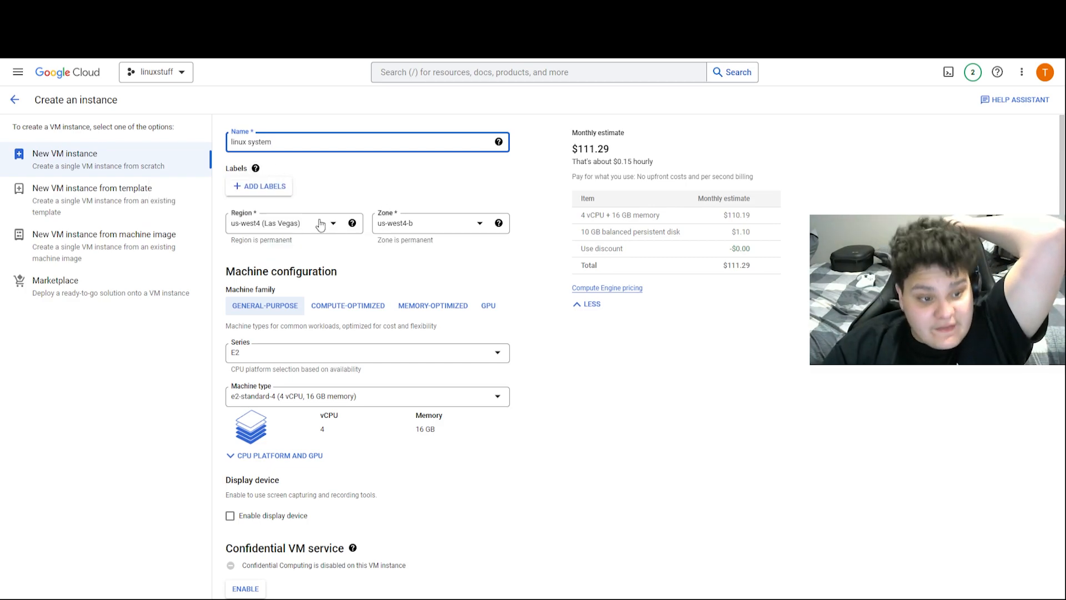
# Set region us-west1 (Oregon) with zone us-west1-b, noting the $98.84 monthly estimate
pyautogui.click(320, 224)
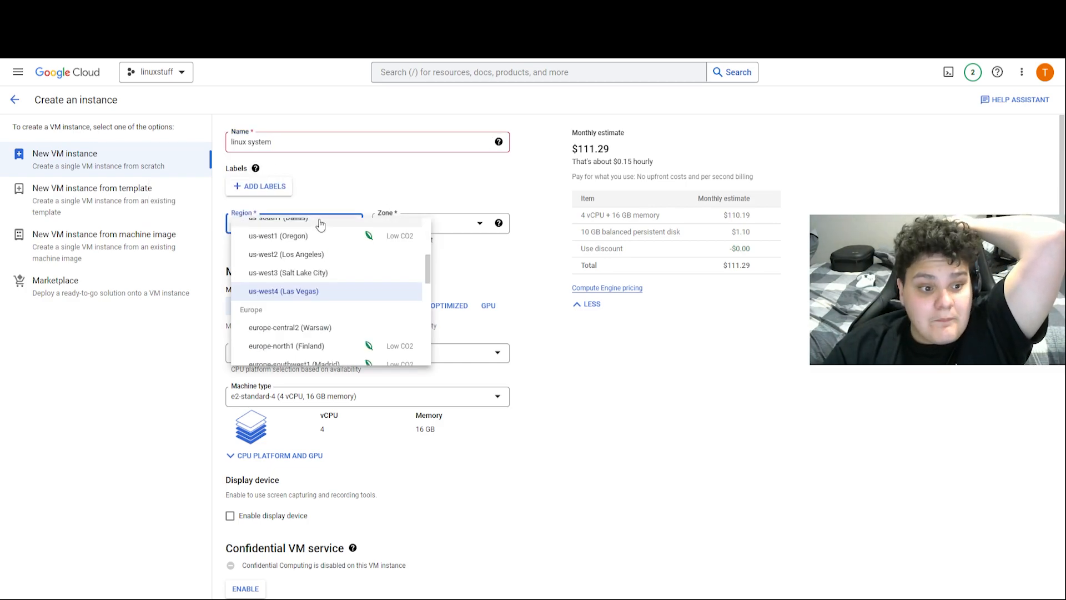
pyautogui.click(343, 240)
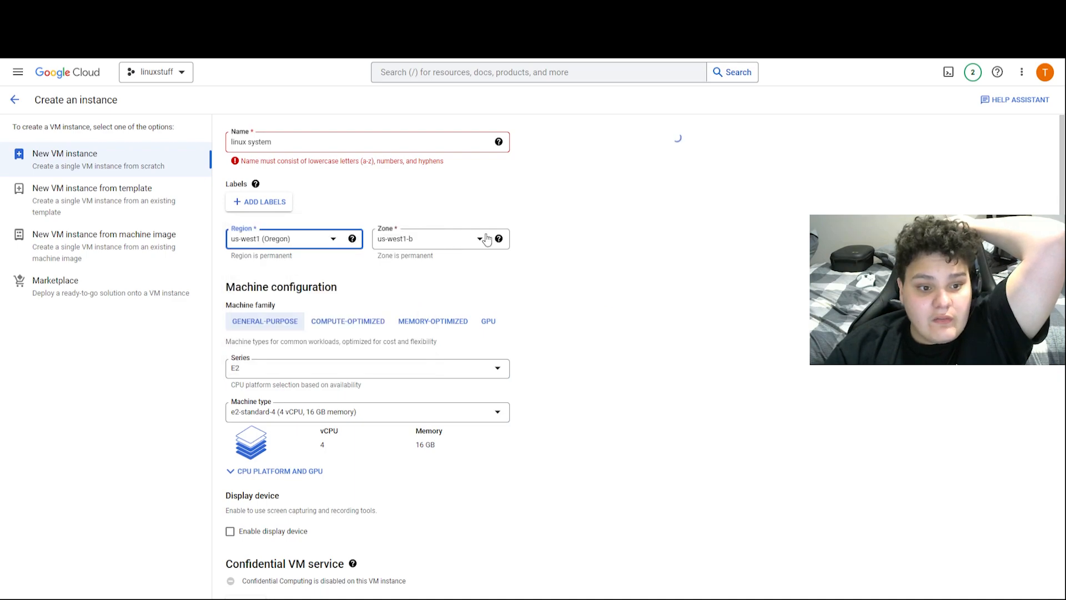
pyautogui.click(430, 245)
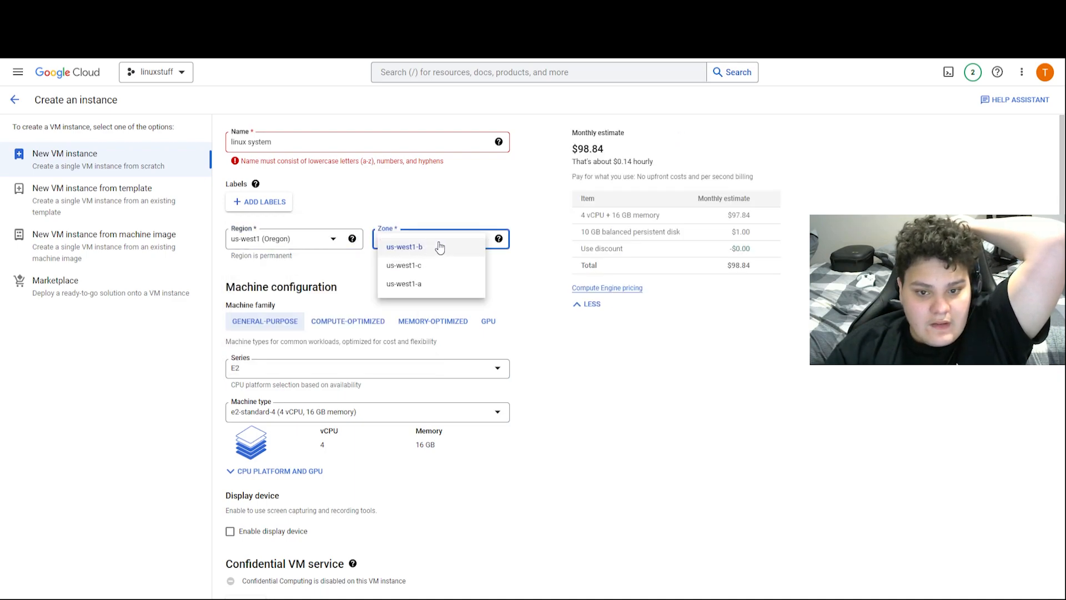
pyautogui.click(528, 189)
pyautogui.moveTo(572, 149); pyautogui.dragTo(684, 152)
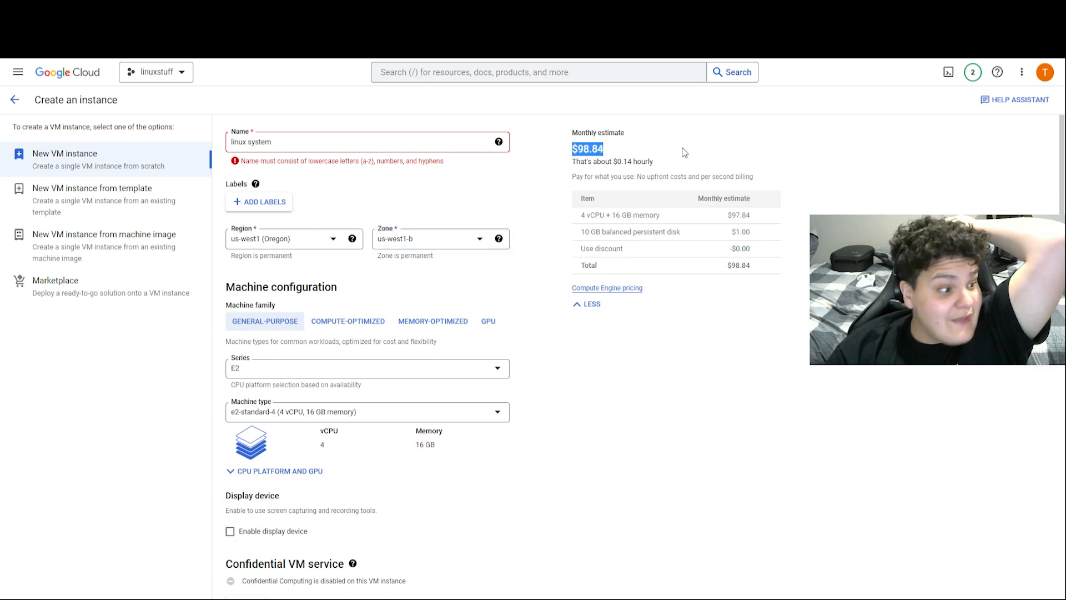
# Compare the Toronto region northamerica-northeast2, then switch back to us-west1 (Oregon)
pyautogui.click(267, 239)
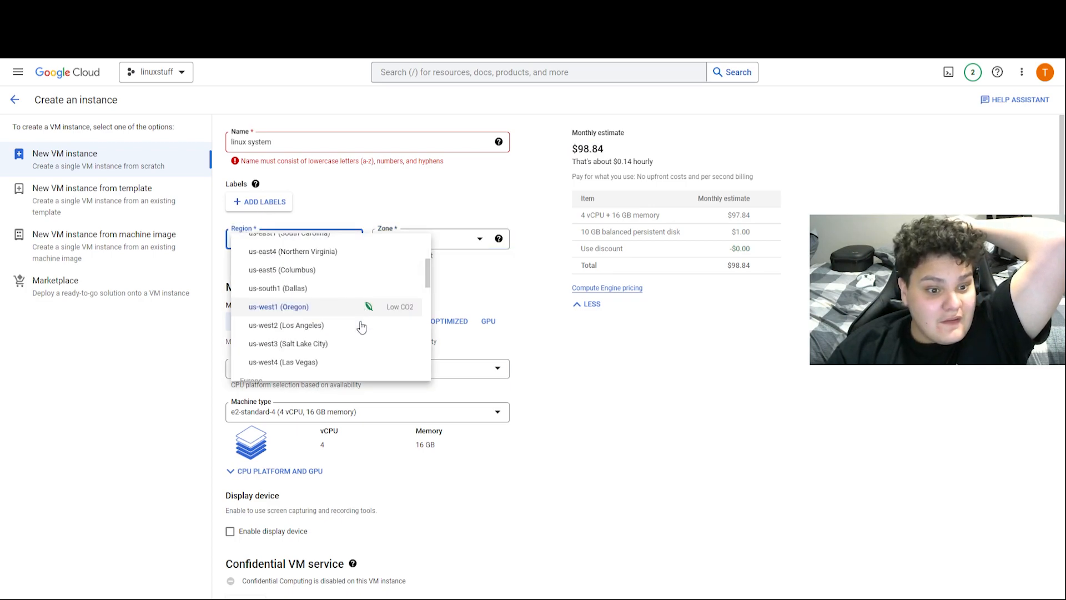
pyautogui.scroll(3, 364, 322)
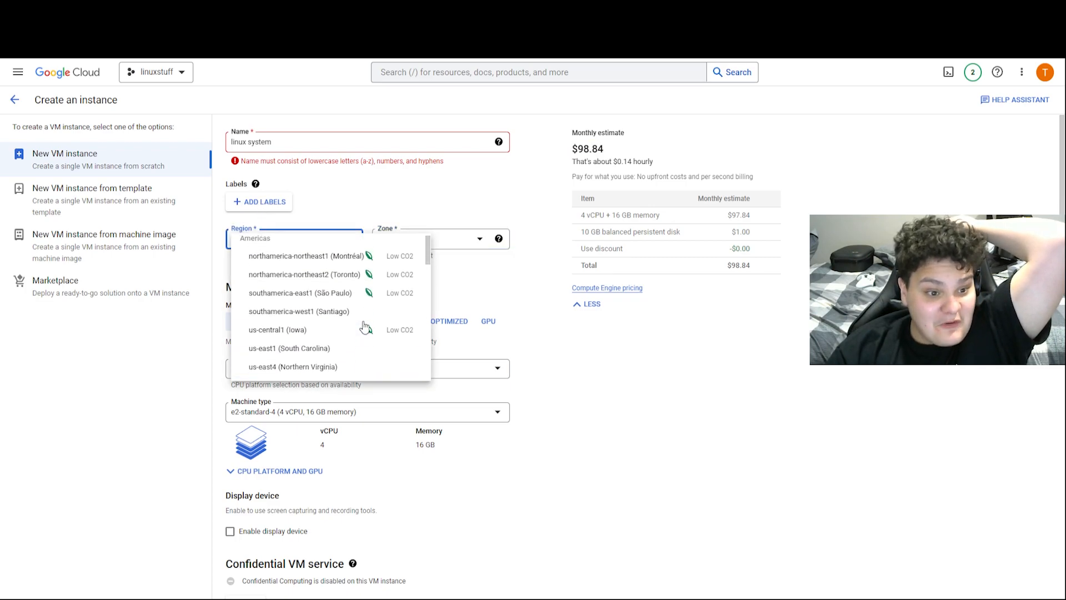
pyautogui.click(381, 276)
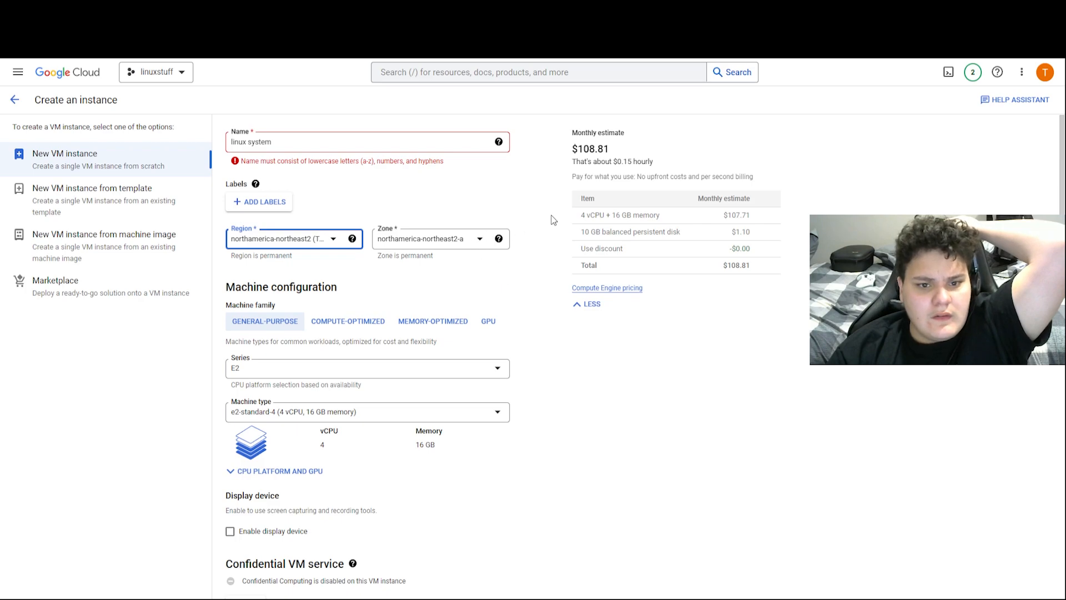
pyautogui.click(312, 240)
pyautogui.scroll(-2, 389, 327)
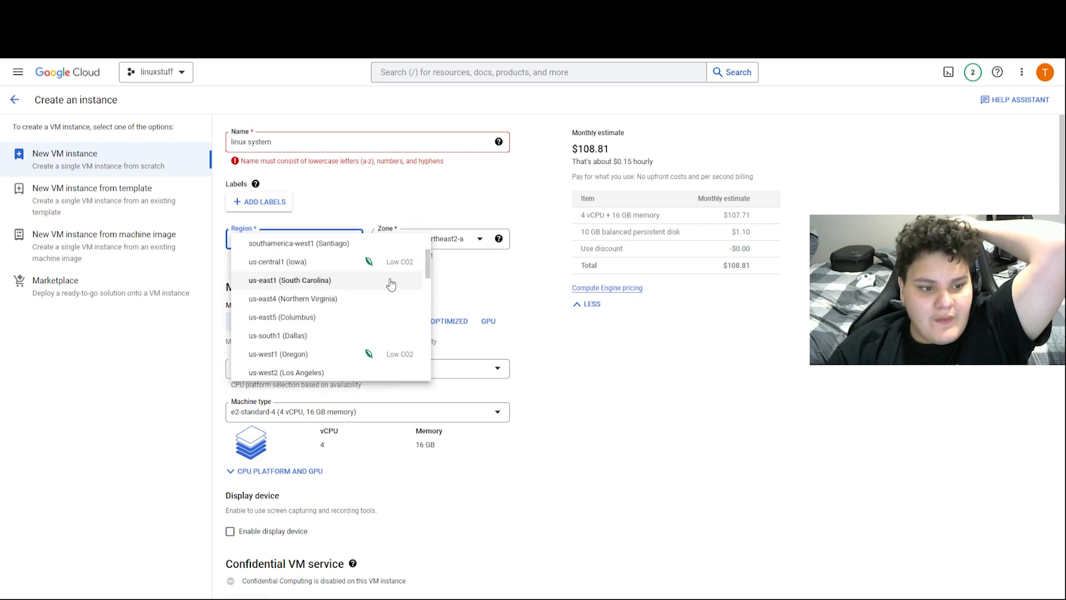
pyautogui.click(376, 354)
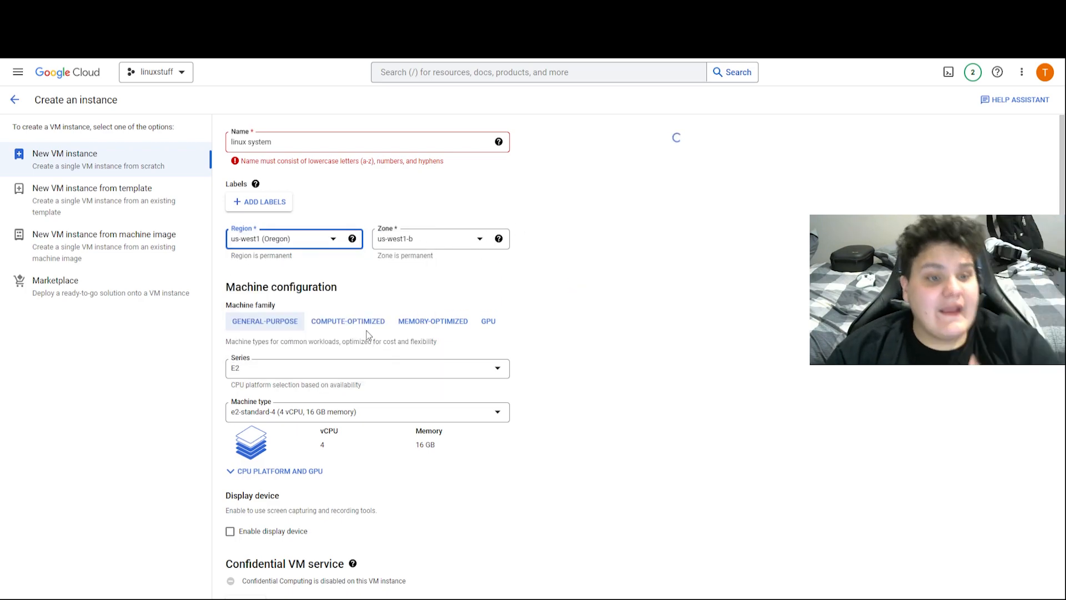
pyautogui.click(249, 143)
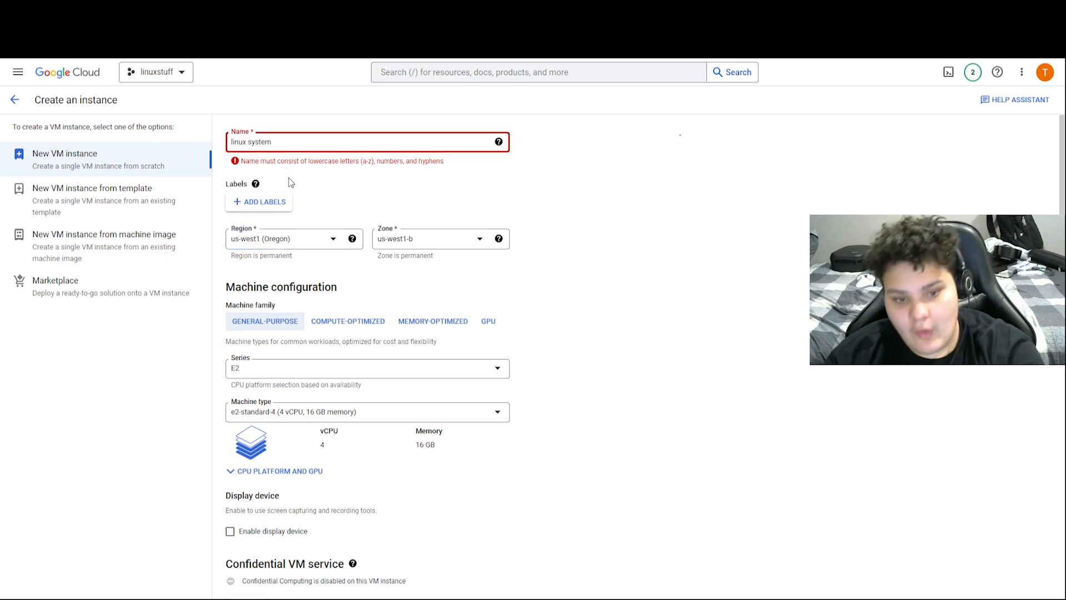
# Finish naming the VM linuxsystem, enable its display device, and scroll to Boot disk
pyautogui.press('BackSpace')
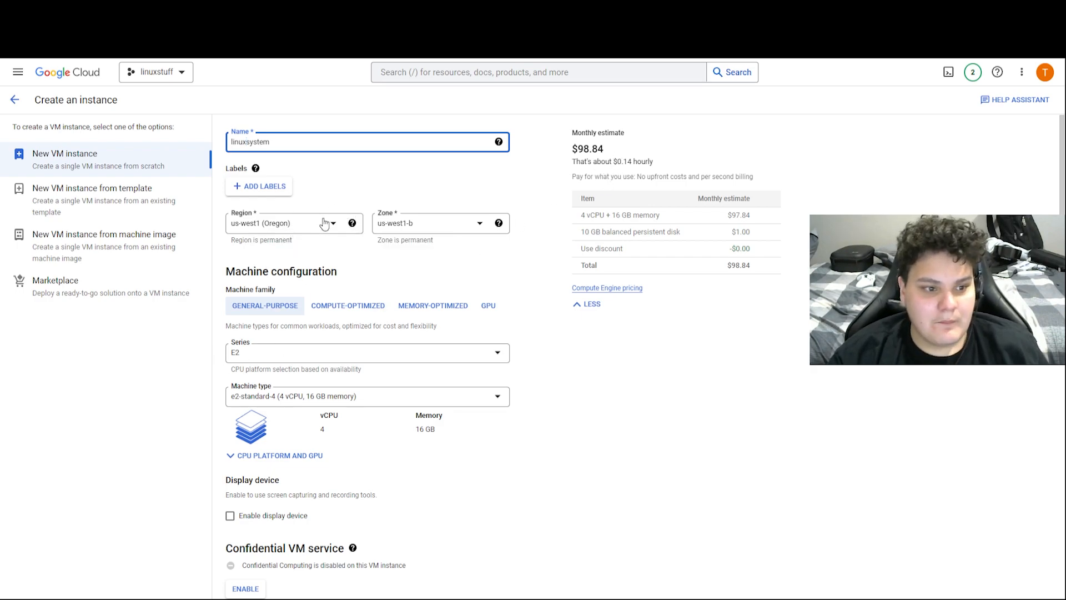
pyautogui.scroll(-2, 336, 303)
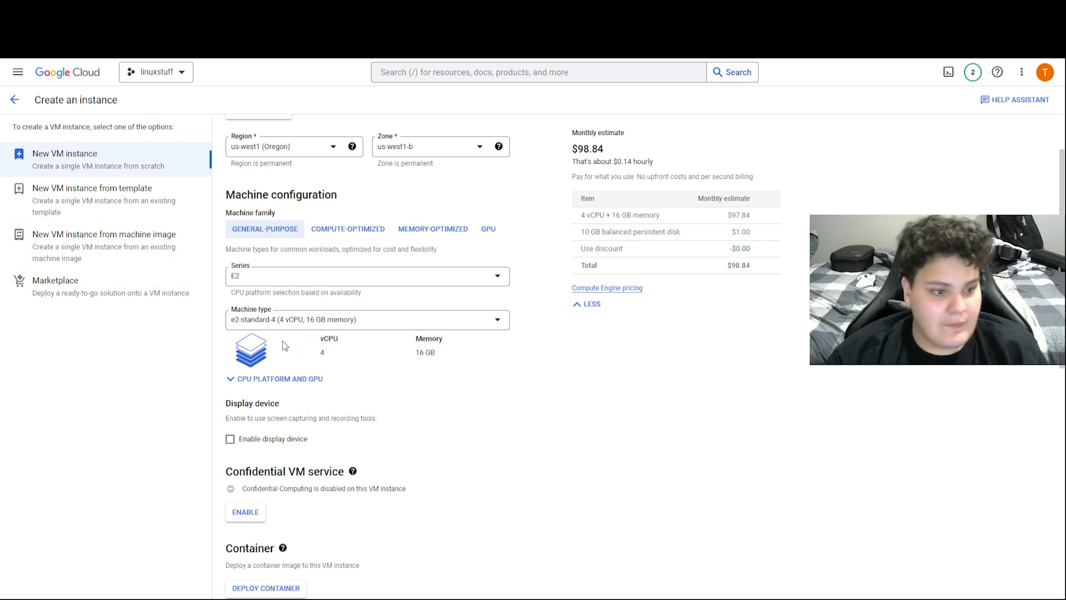
pyautogui.scroll(-2, 352, 344)
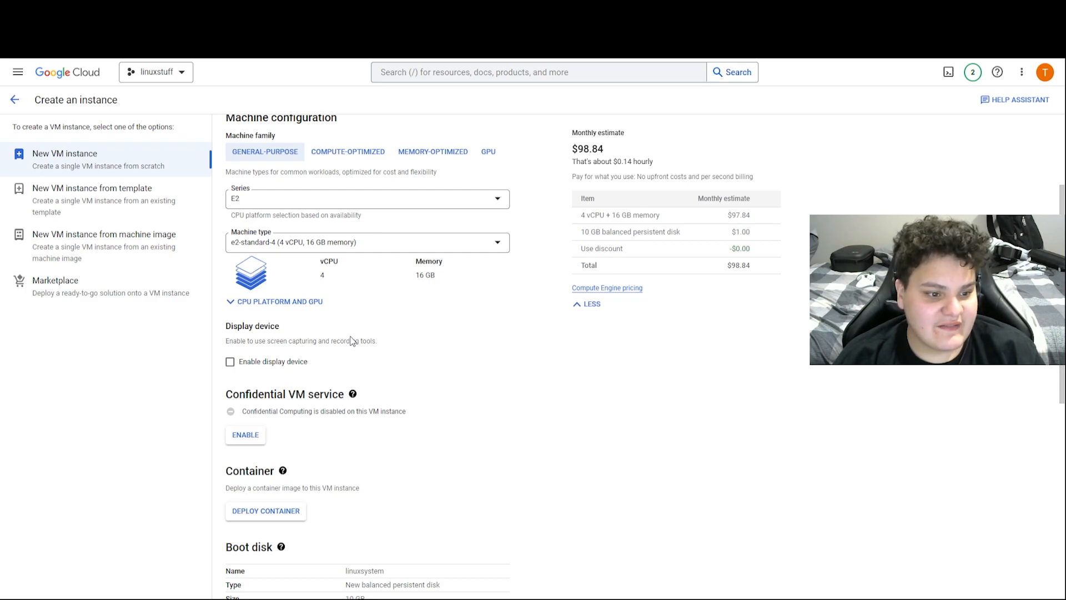
pyautogui.click(293, 369)
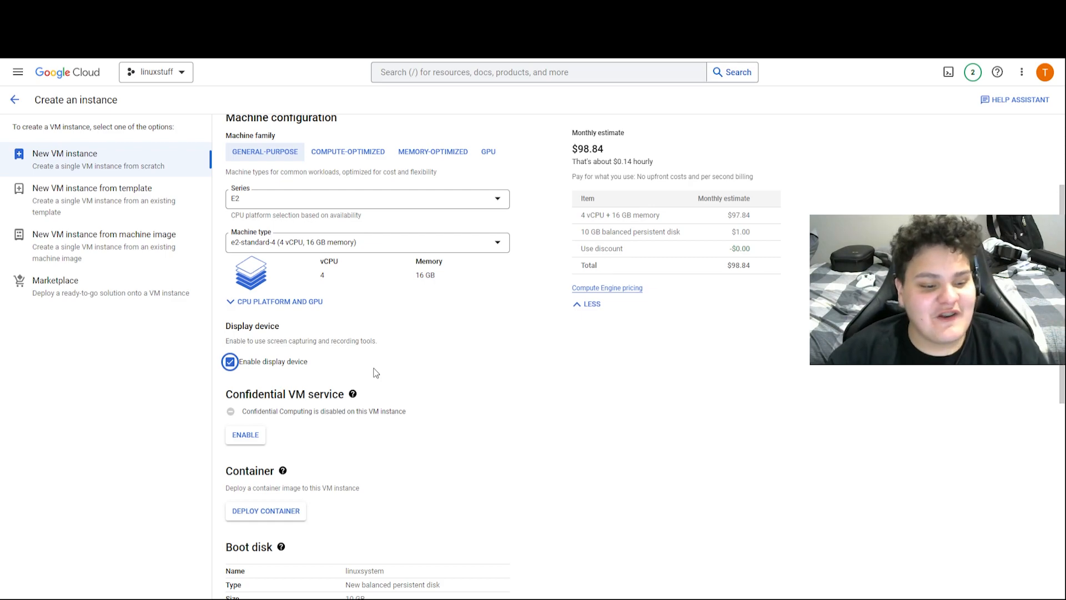
pyautogui.scroll(-1, 369, 411)
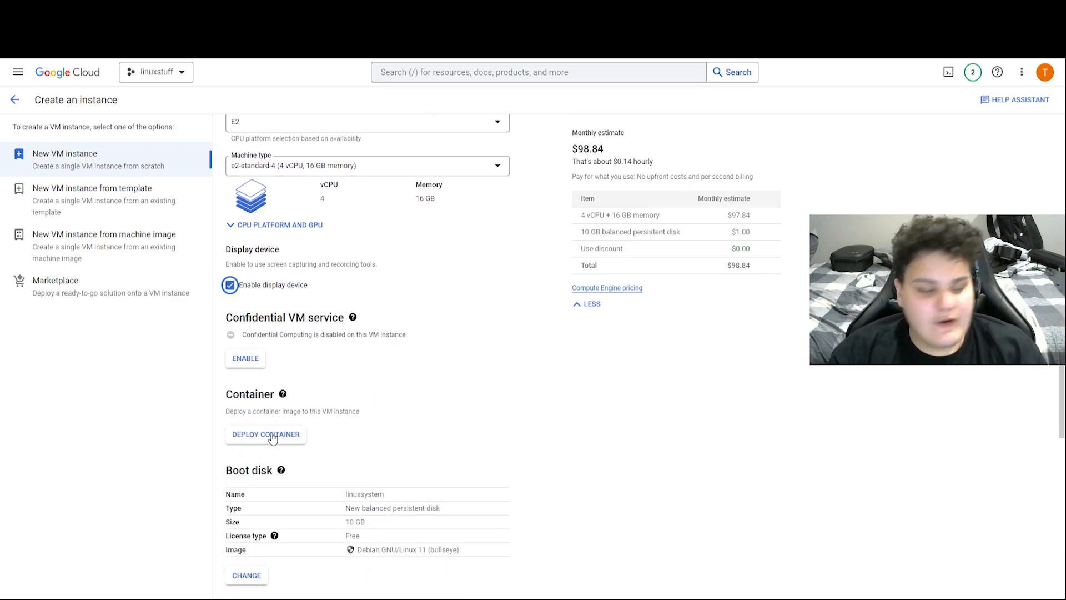
pyautogui.scroll(-3, 270, 408)
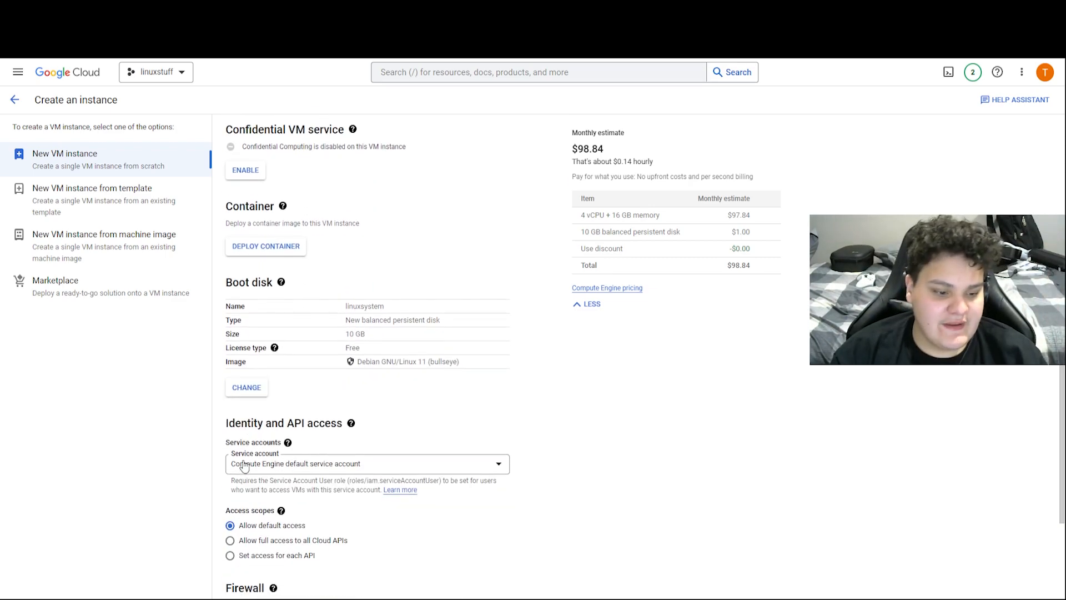
# Change the boot disk from Debian to Ubuntu 18.04 LTS with a 250 GB size
pyautogui.click(251, 384)
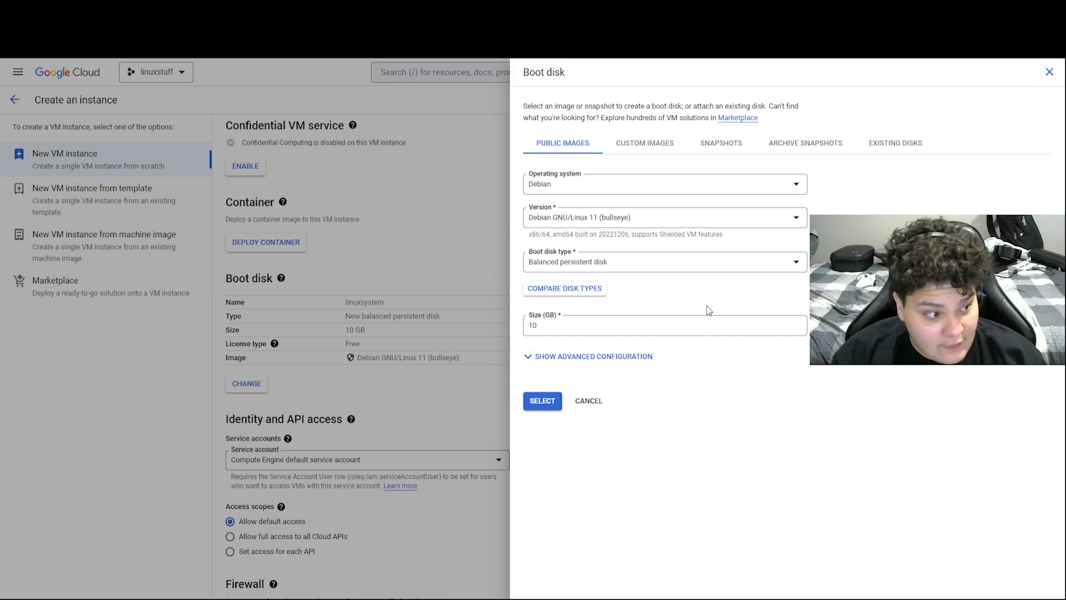
pyautogui.click(601, 186)
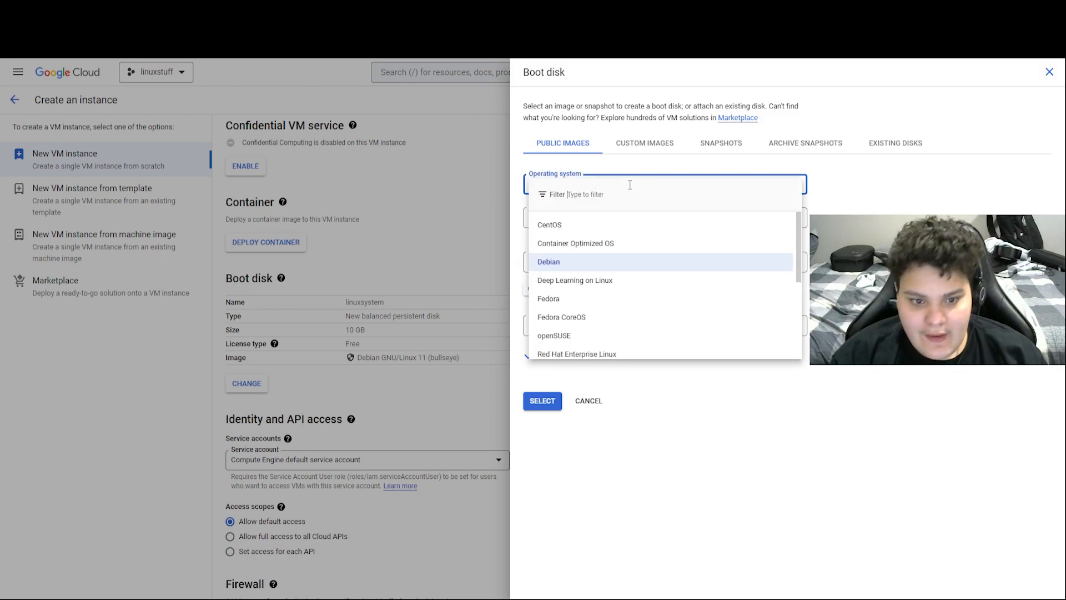
pyautogui.scroll(-3, 624, 291)
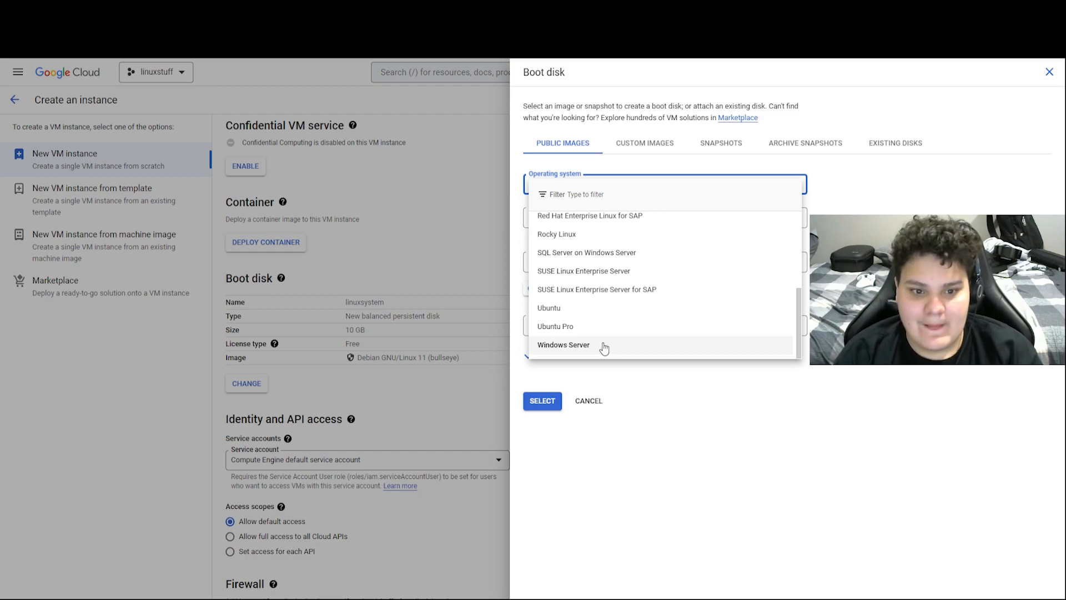
pyautogui.scroll(5, 586, 316)
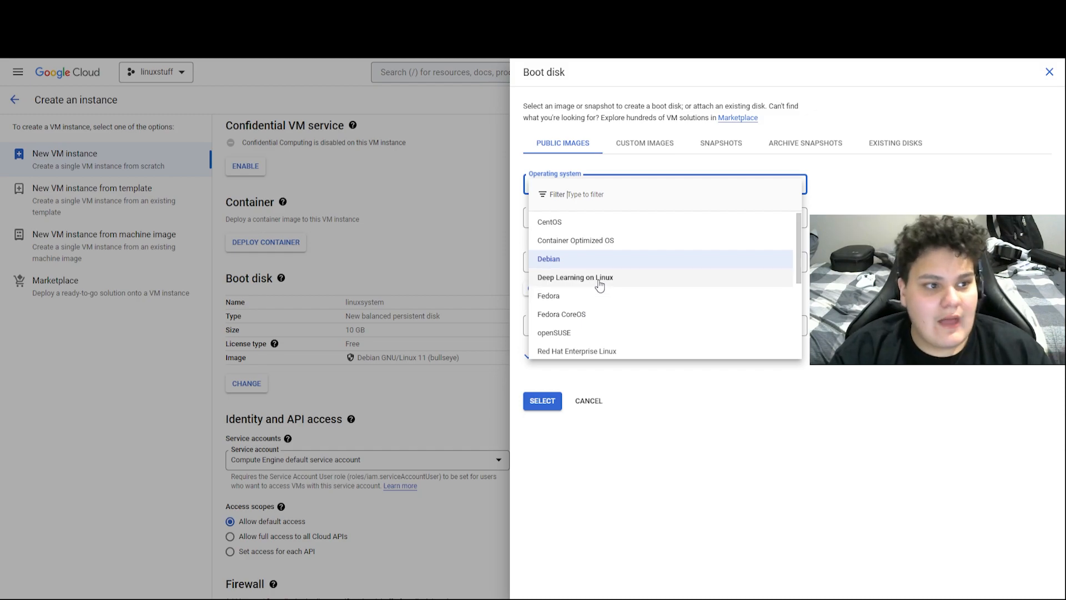
pyautogui.scroll(-3, 605, 302)
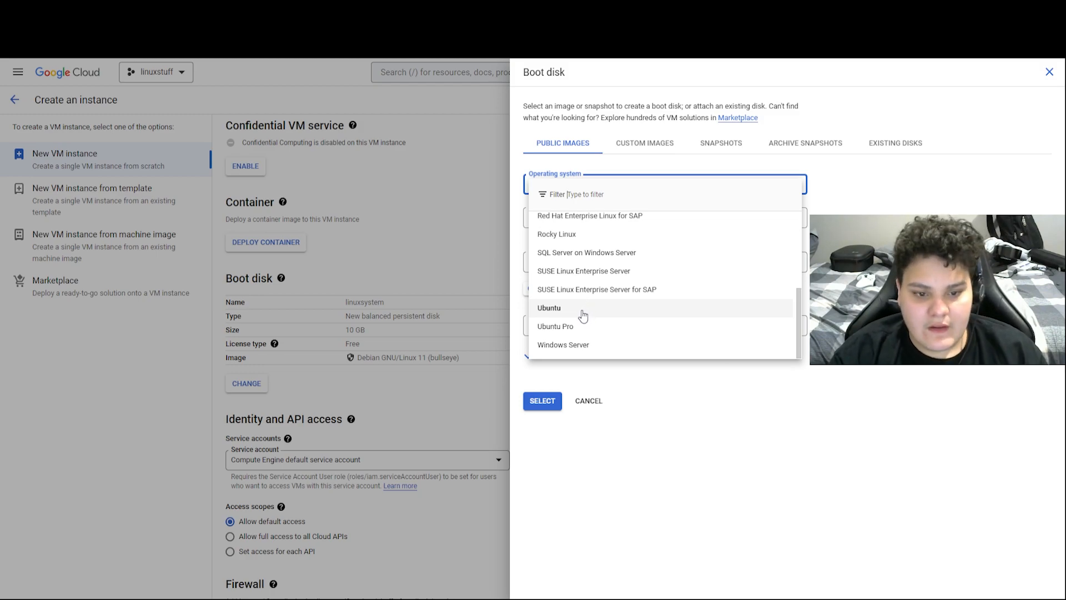
pyautogui.click(584, 309)
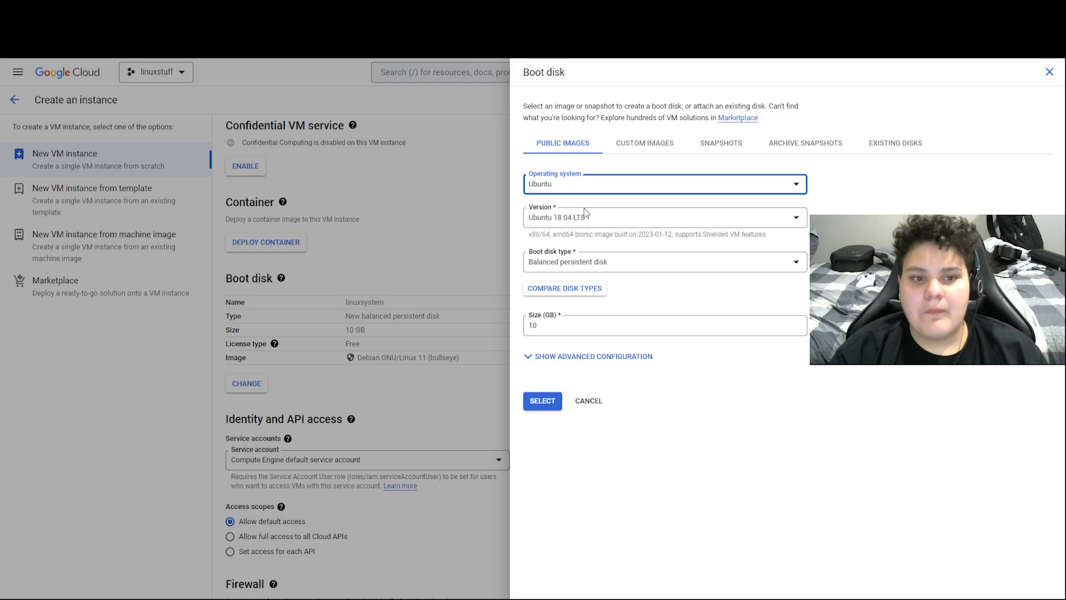
pyautogui.click(543, 325)
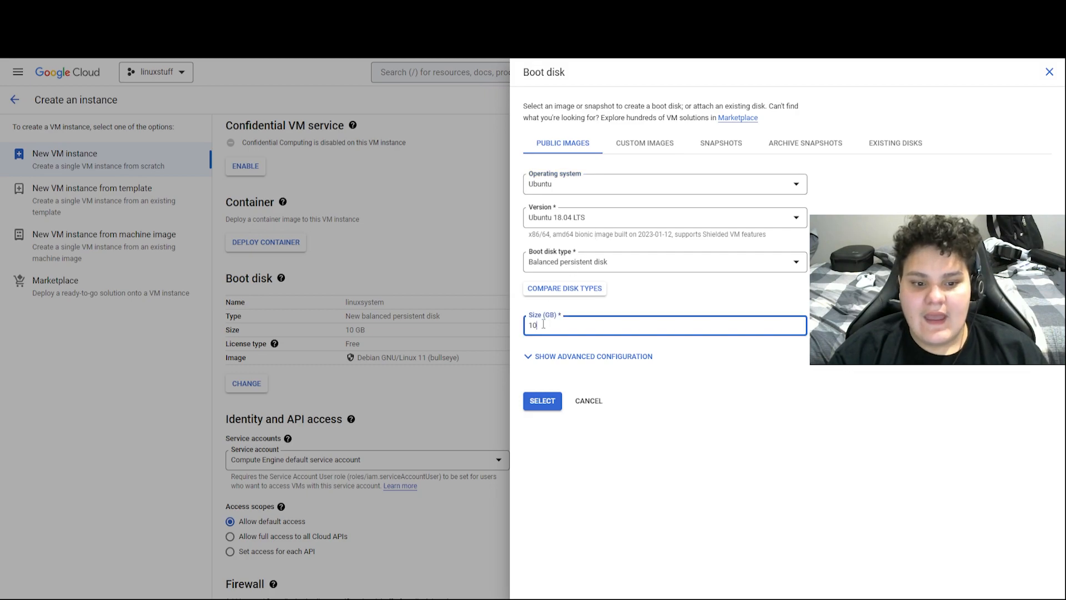
pyautogui.press('BackSpace')
pyautogui.press('BackSpace')
pyautogui.write('250')
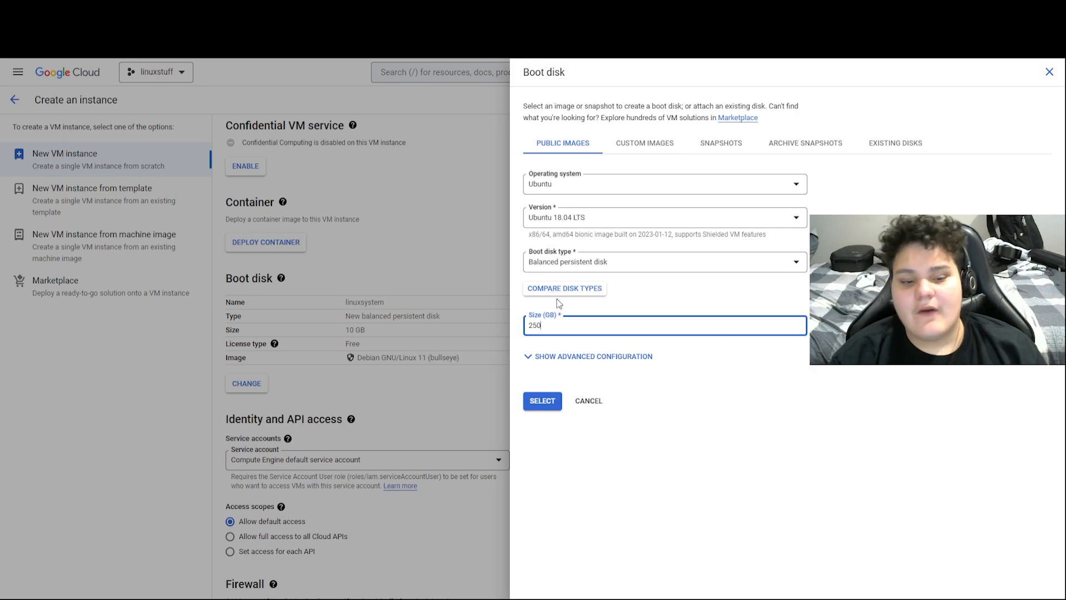
pyautogui.click(532, 403)
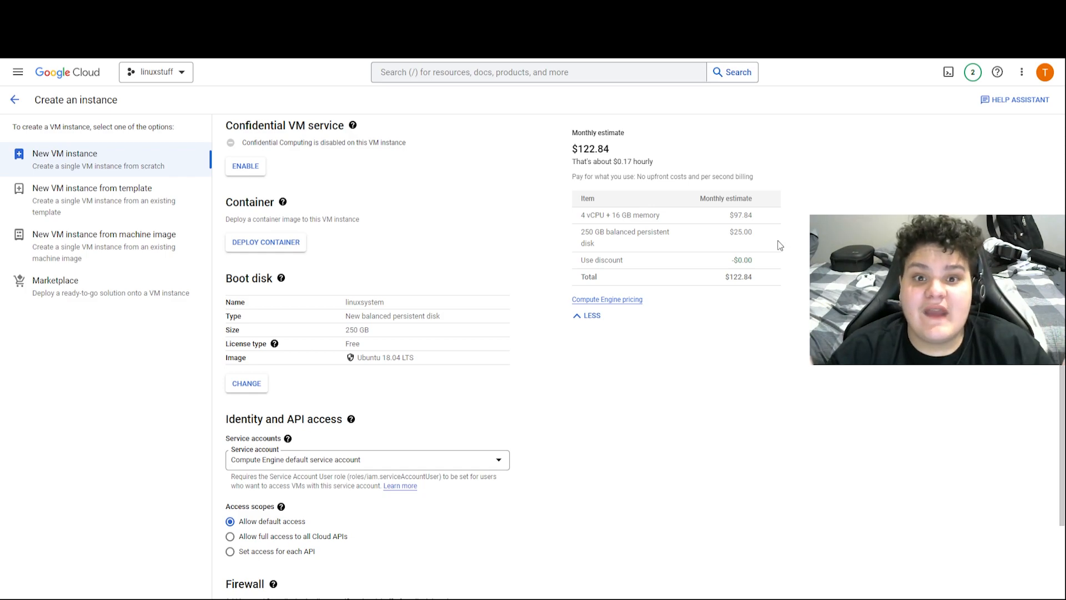
# Allow HTTP and HTTPS firewall traffic, then view the equivalent gcloud command line
pyautogui.scroll(-2, 661, 340)
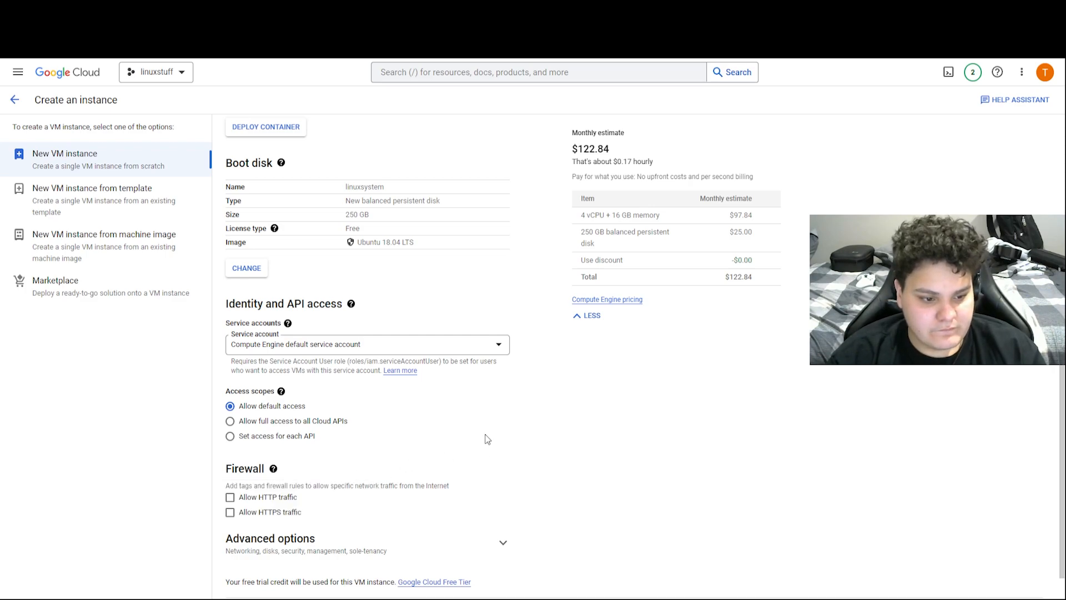
pyautogui.click(245, 513)
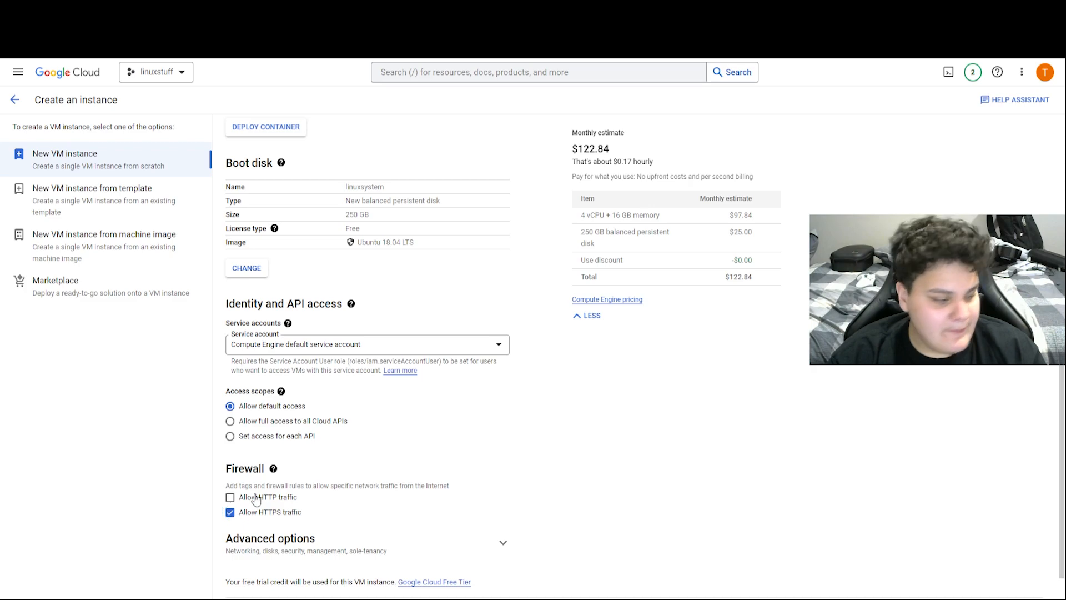
pyautogui.click(257, 498)
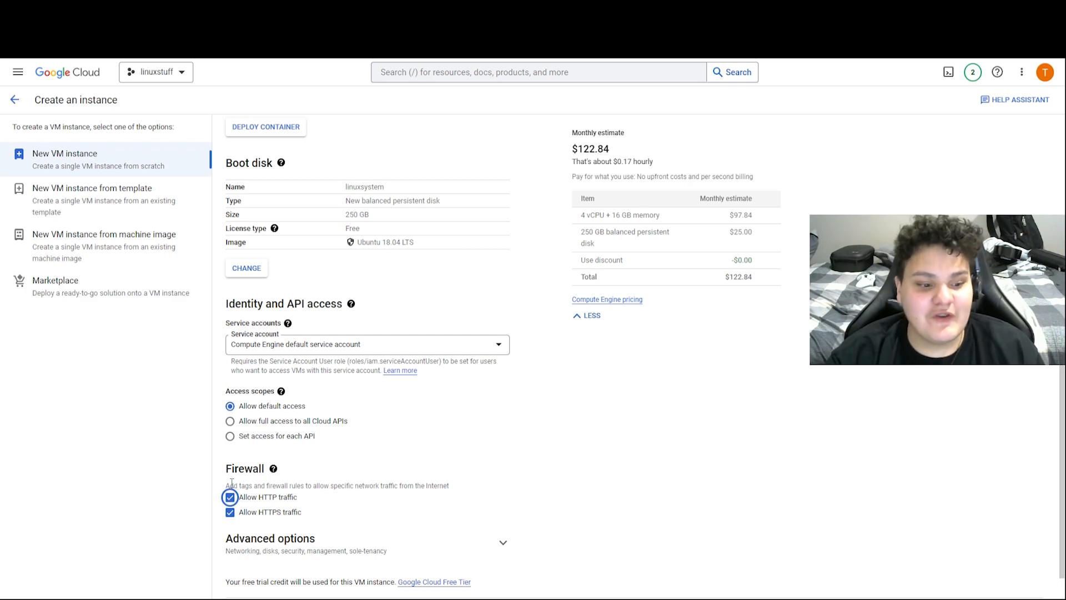
pyautogui.scroll(-1, 231, 483)
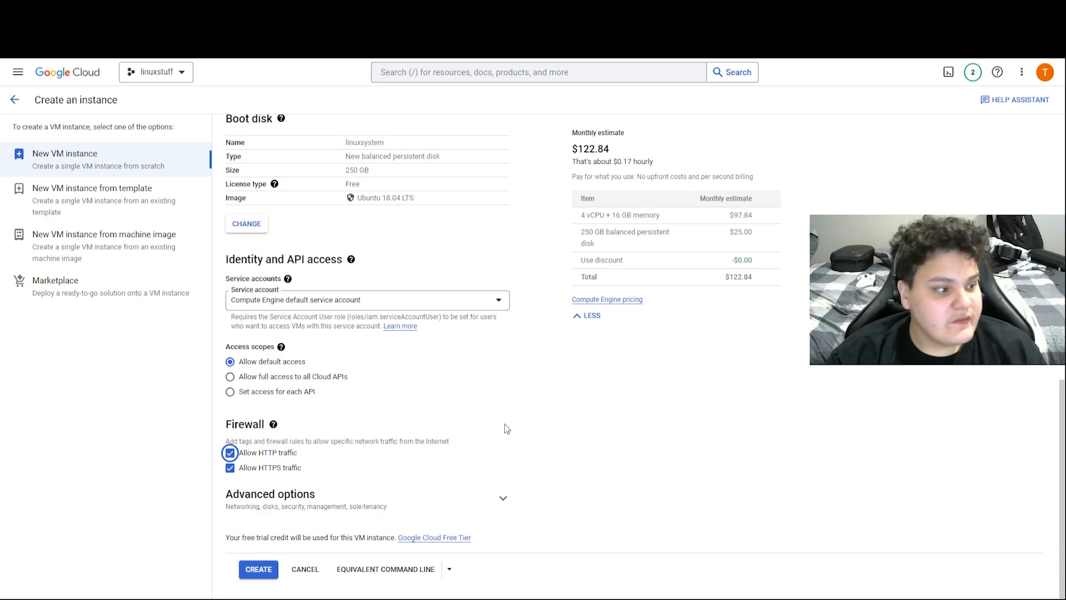
pyautogui.click(419, 571)
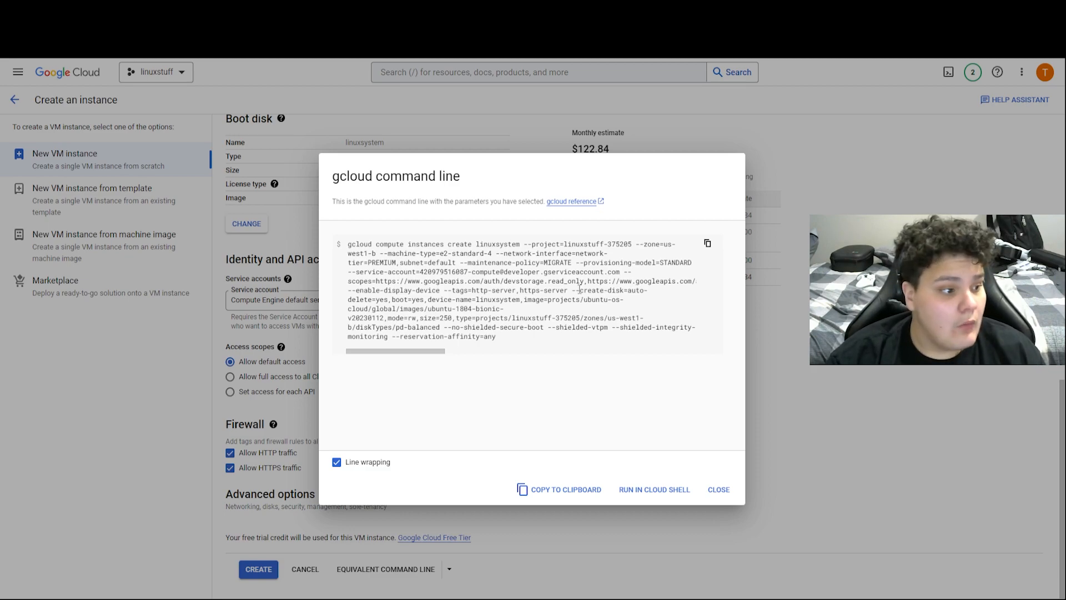
# Select the gcloud command text, then close the command preview
pyautogui.moveTo(520, 348); pyautogui.dragTo(344, 247)
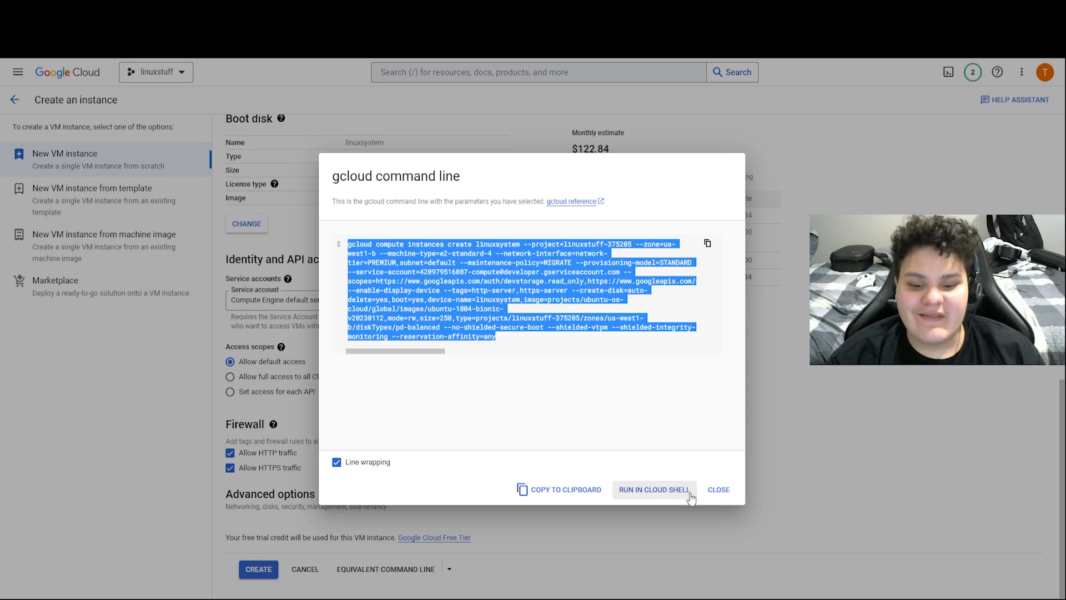
pyautogui.click(722, 502)
pyautogui.click(718, 490)
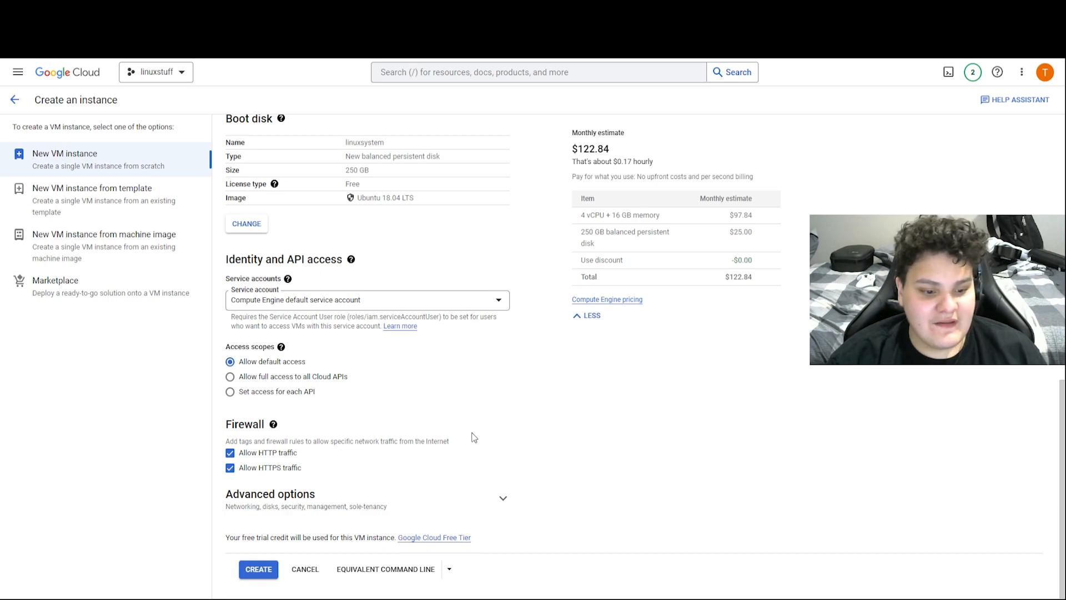
# Expand the advanced and additional disk options, and reduce the boot disk to 10 GB
pyautogui.click(465, 507)
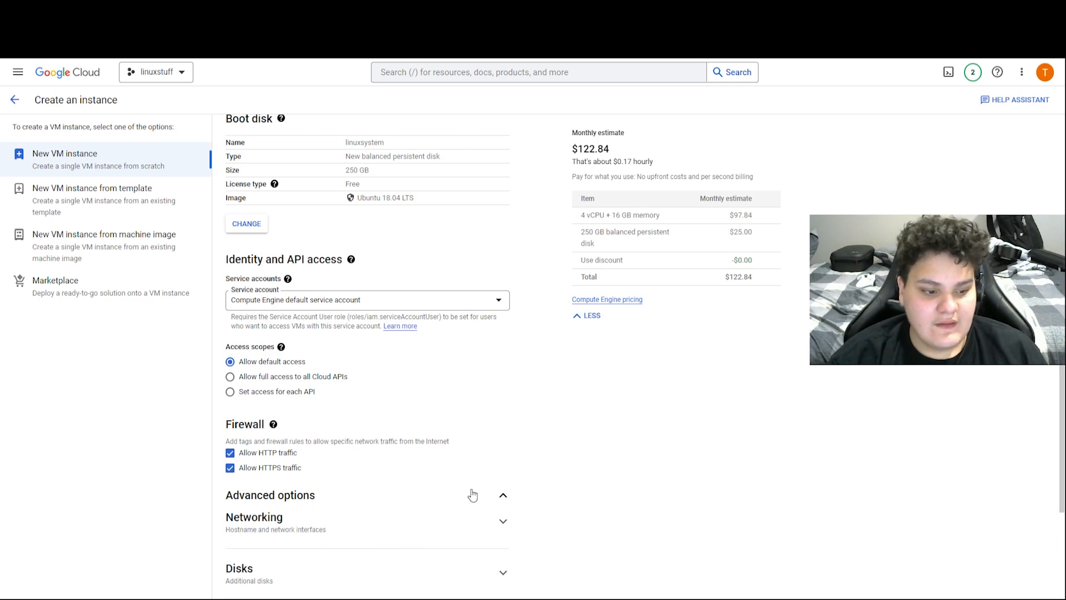
pyautogui.scroll(-4, 469, 433)
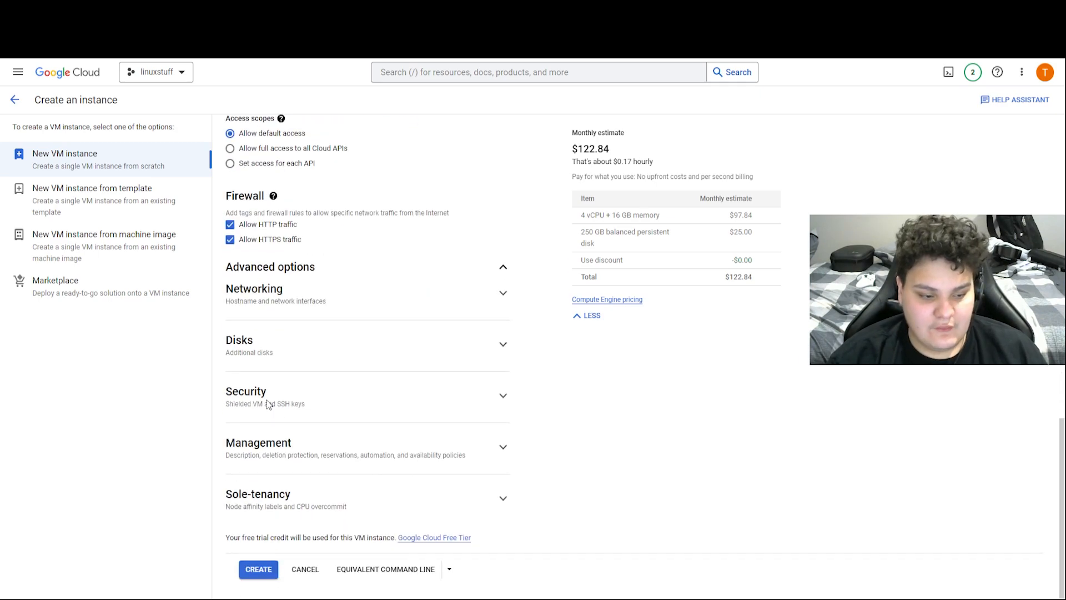
pyautogui.click(325, 341)
pyautogui.scroll(4, 341, 347)
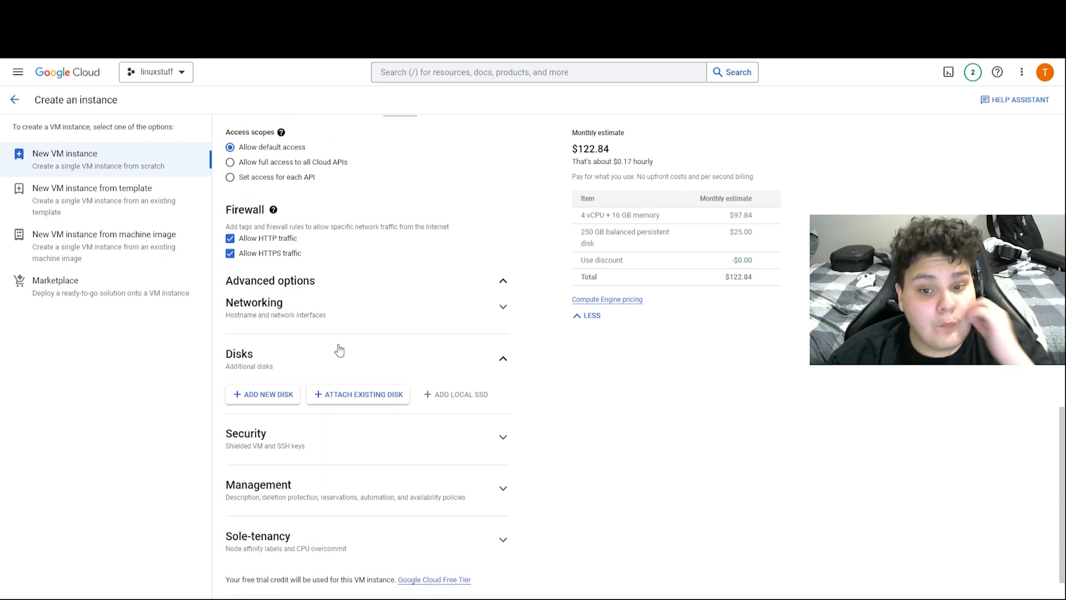
pyautogui.scroll(2, 348, 346)
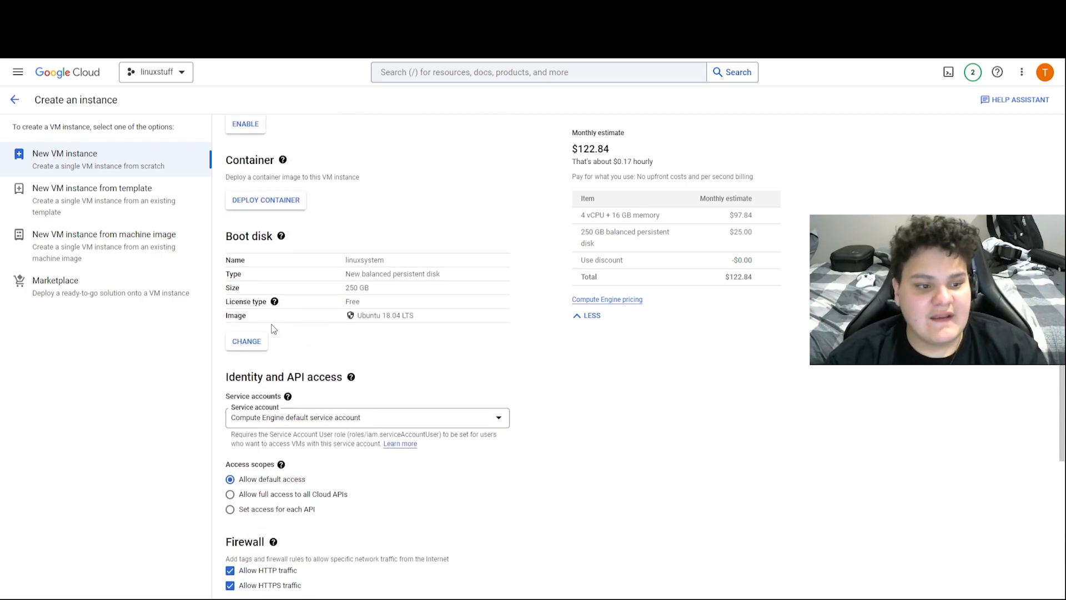
pyautogui.click(254, 341)
pyautogui.click(572, 325)
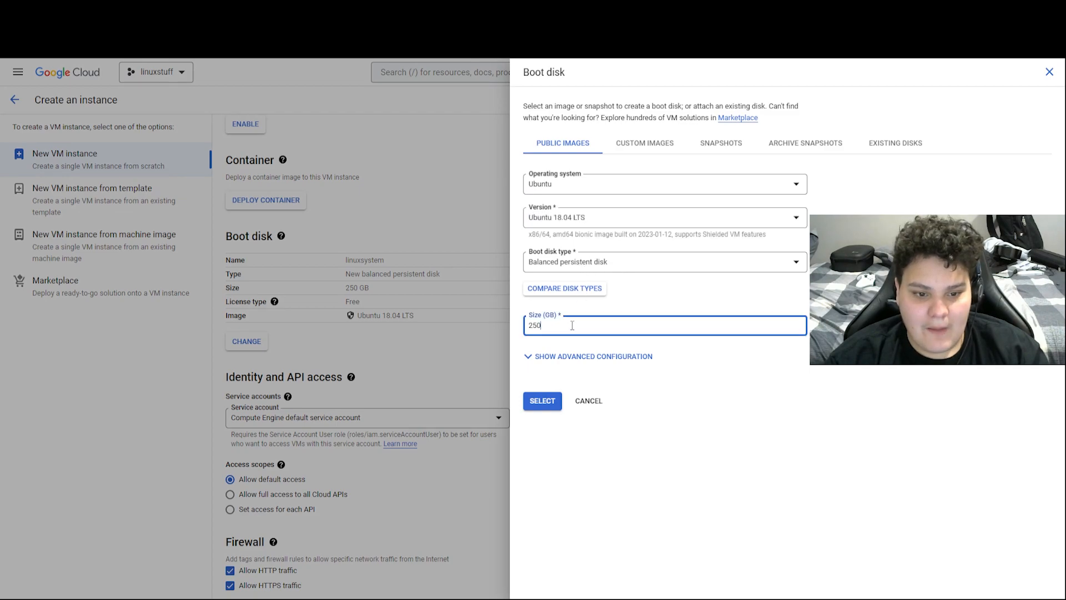
pyautogui.press('BackSpace')
pyautogui.press('BackSpace')
pyautogui.press('BackSpace')
pyautogui.write('10')
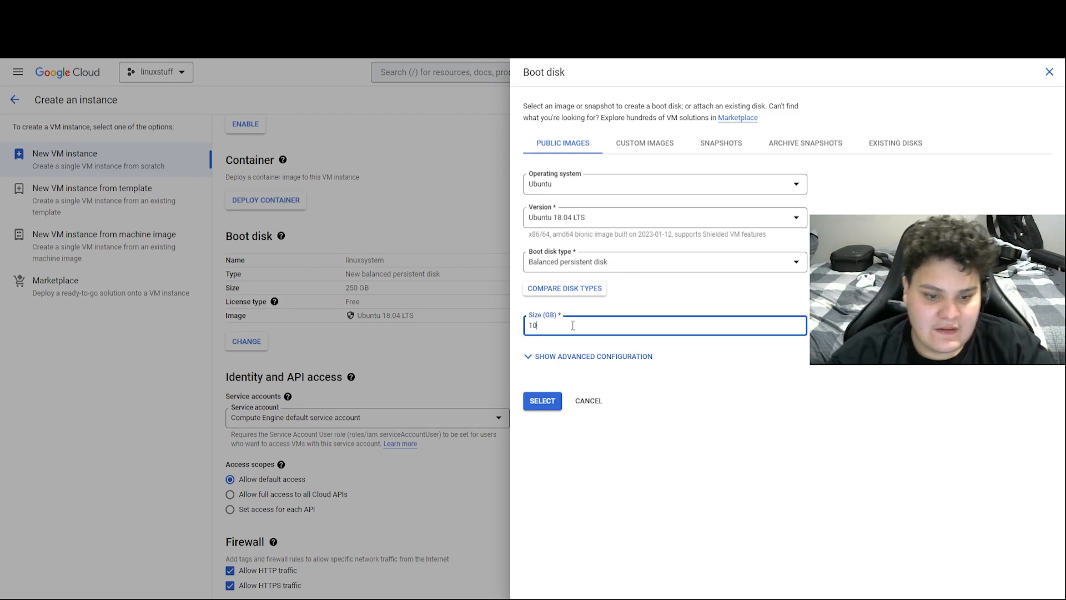
pyautogui.click(537, 398)
# Add a blank 250 GB additional disk named disk-1
pyautogui.scroll(-7, 334, 361)
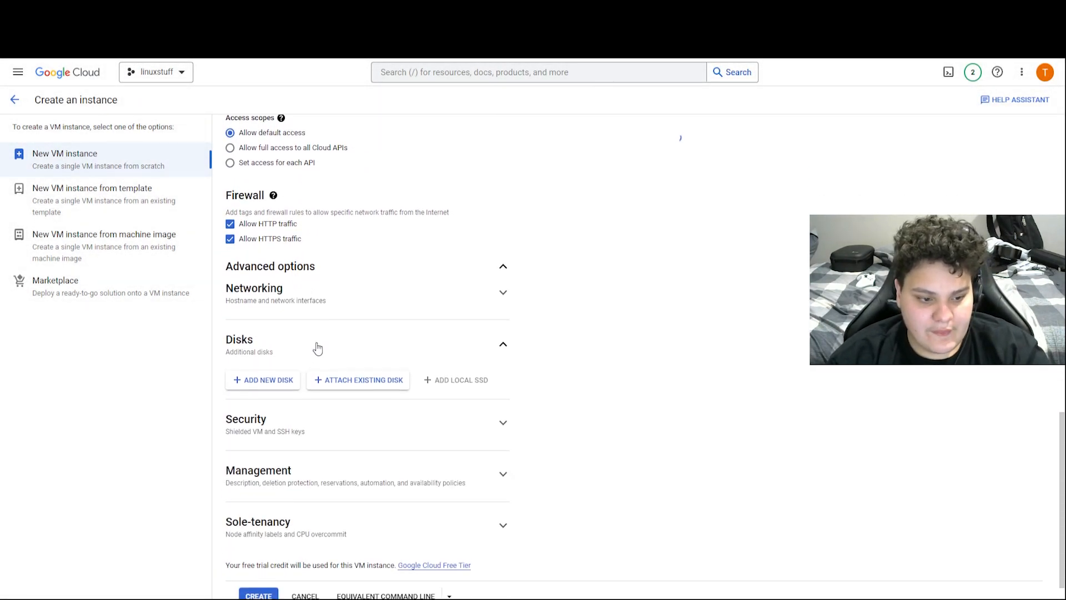
pyautogui.click(264, 356)
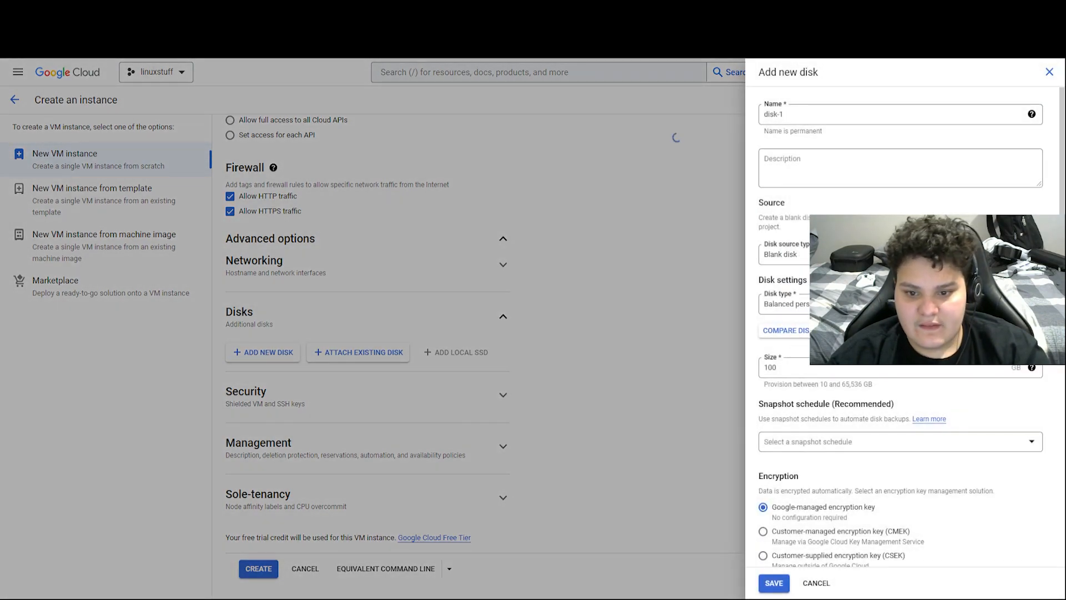
pyautogui.click(825, 372)
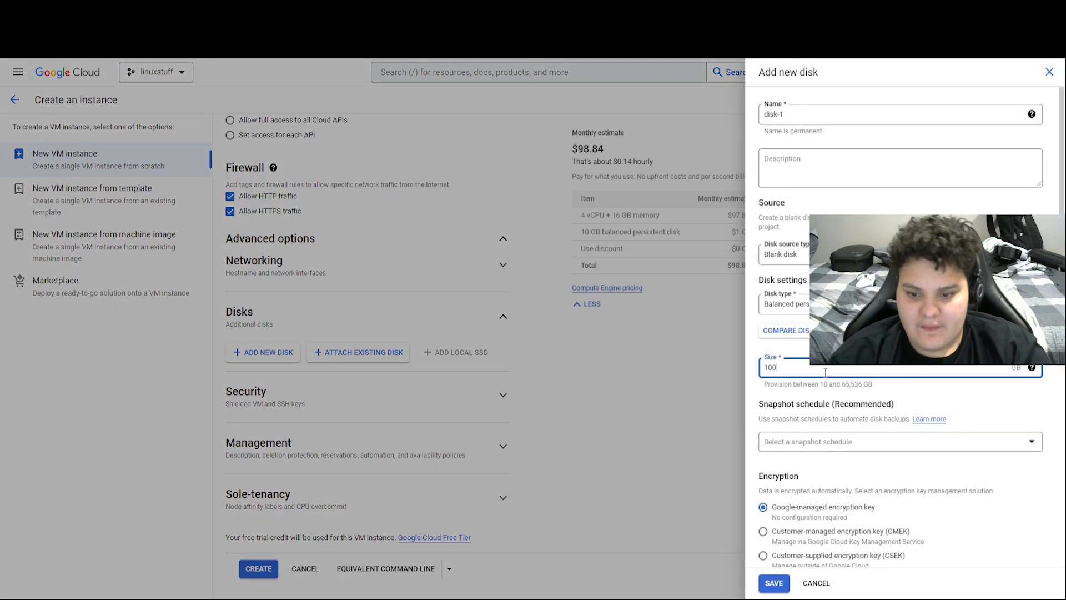
pyautogui.press('BackSpace')
pyautogui.press('BackSpace')
pyautogui.write('250')
pyautogui.scroll(-3, 843, 452)
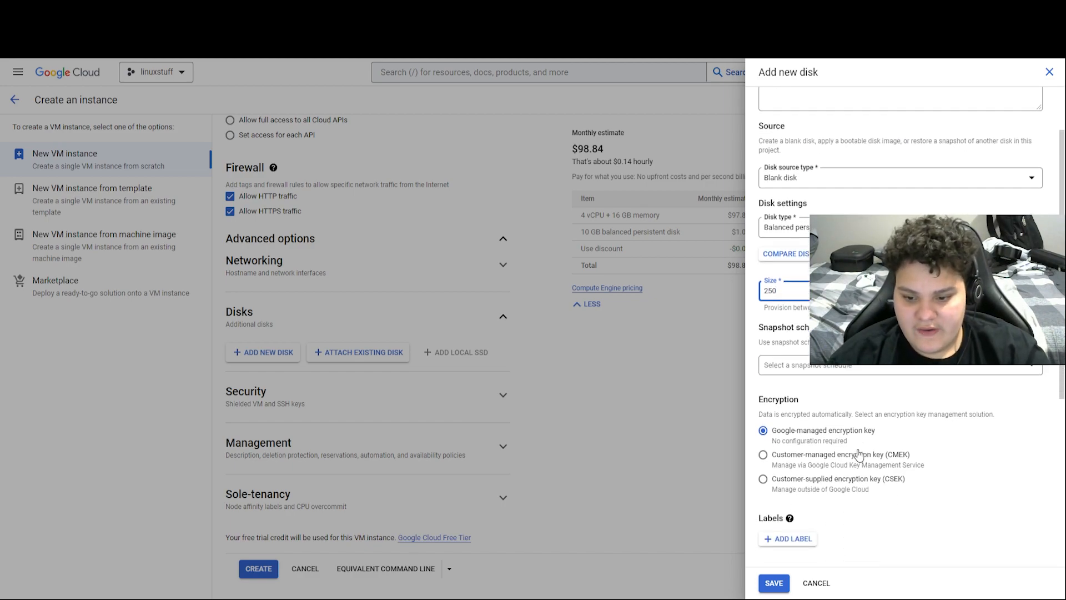
pyautogui.scroll(3, 856, 474)
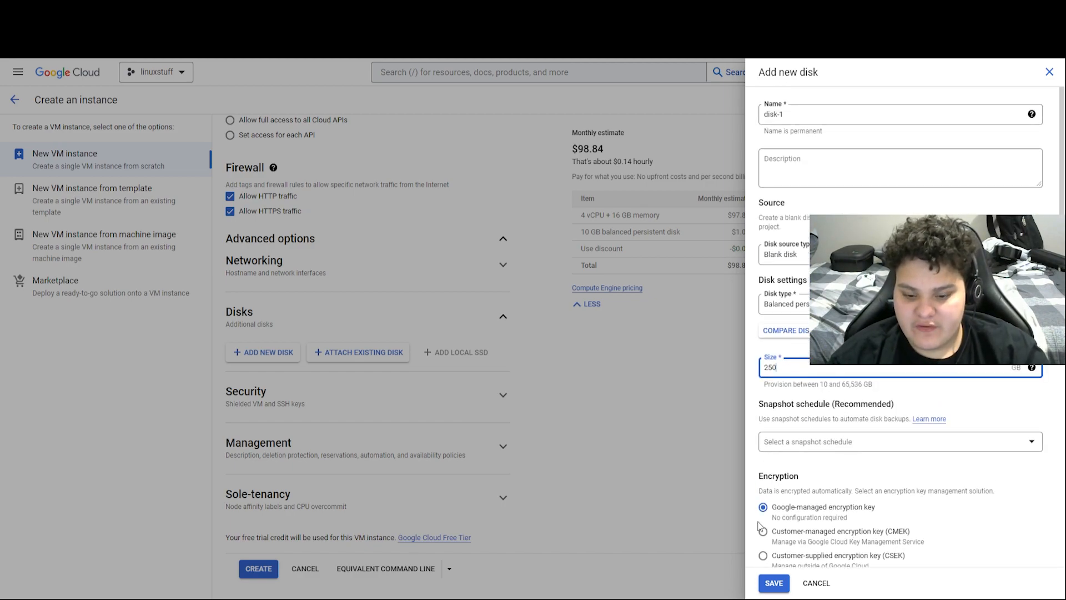
pyautogui.click(774, 583)
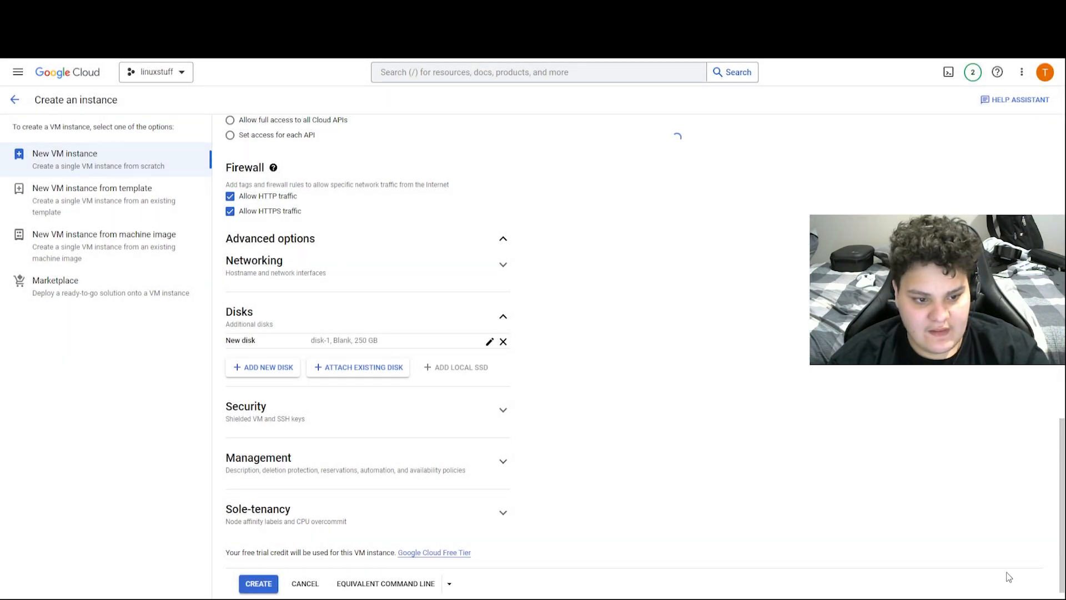
# Remove disk-1 and collapse the additional disks section
pyautogui.scroll(2, 991, 569)
pyautogui.scroll(5, 989, 571)
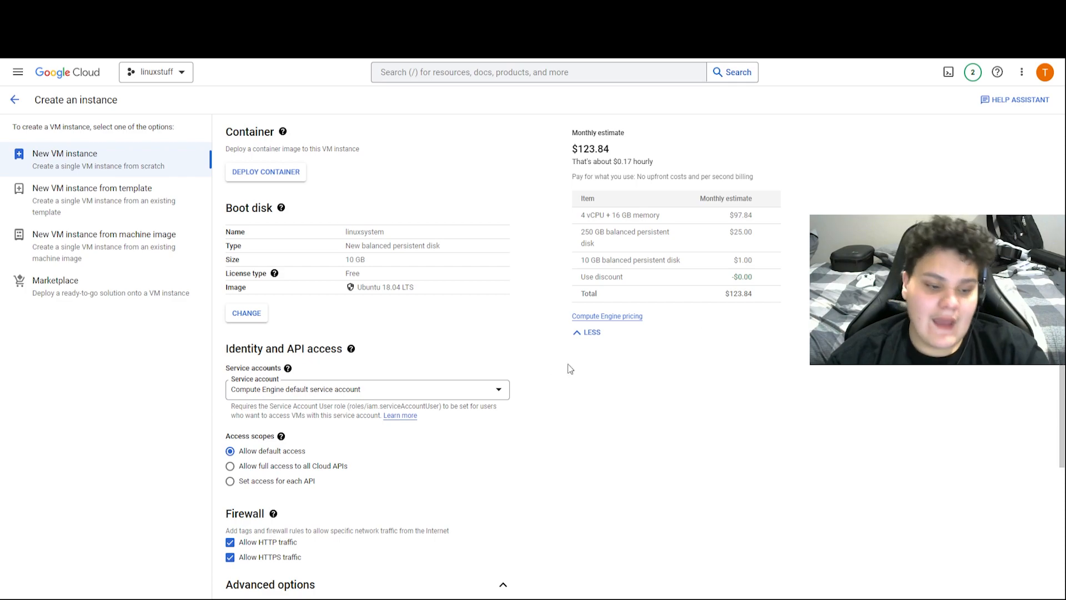
pyautogui.scroll(-6, 505, 383)
pyautogui.click(505, 341)
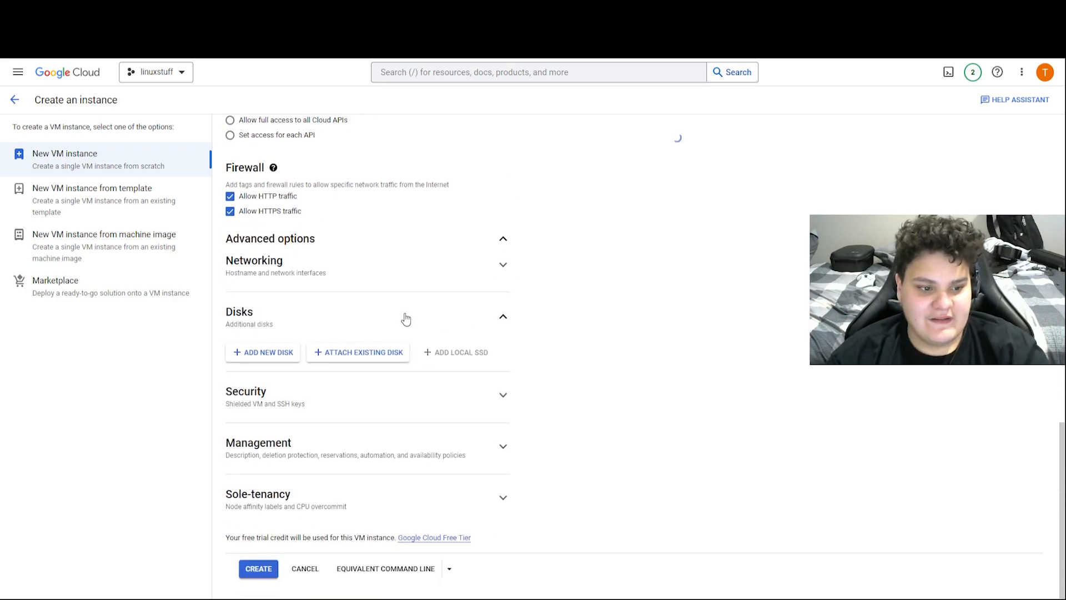
pyautogui.click(503, 316)
# Set the Ubuntu boot disk size back to 250 GB
pyautogui.scroll(4, 385, 341)
pyautogui.scroll(2, 385, 340)
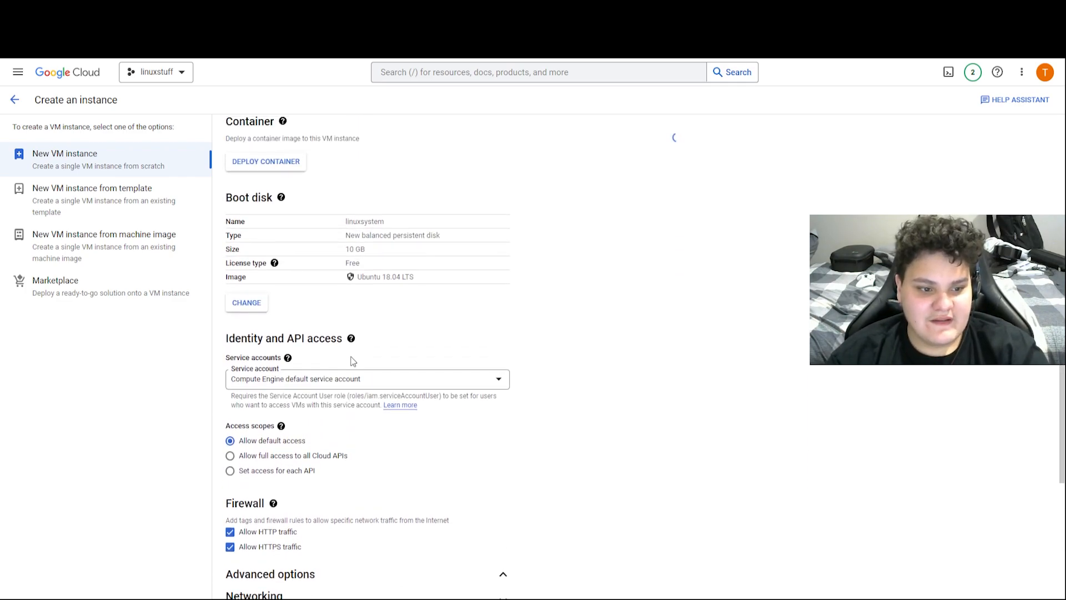
pyautogui.scroll(2, 321, 328)
pyautogui.click(247, 379)
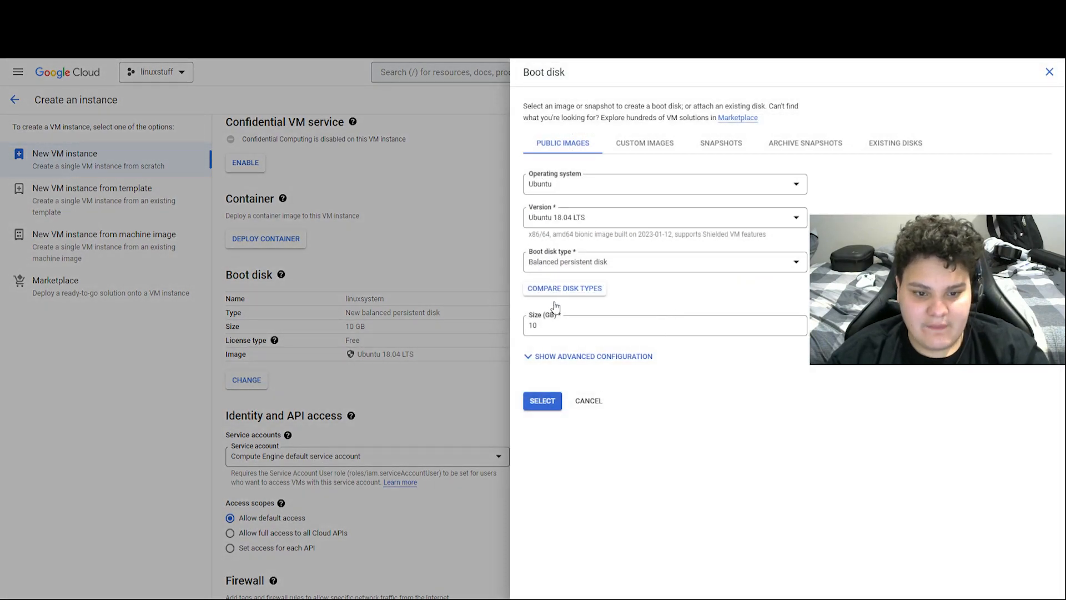
pyautogui.press('BackSpace')
pyautogui.write('25')
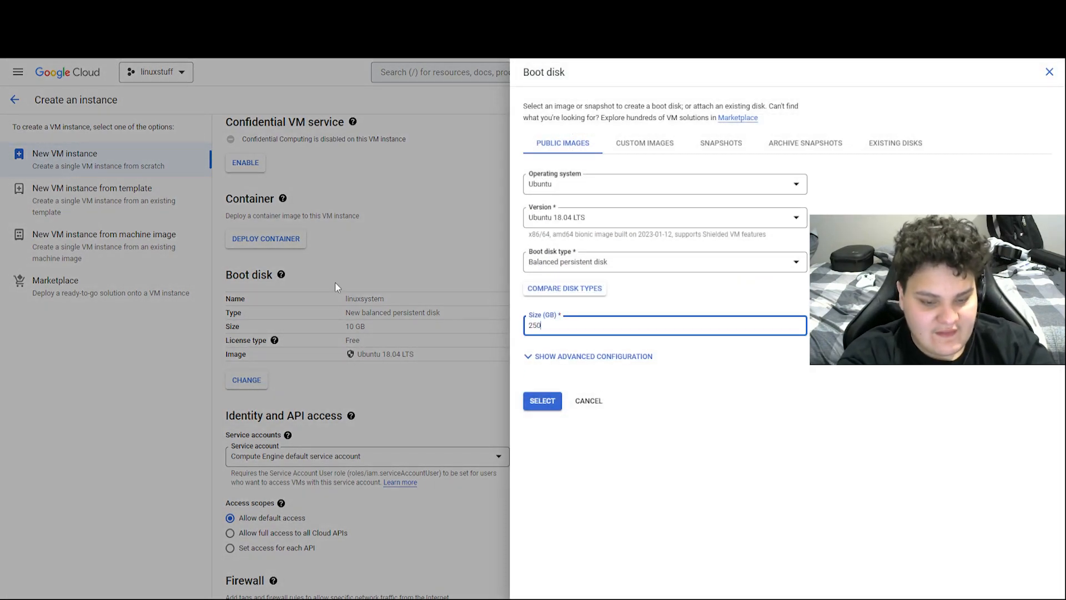
pyautogui.click(556, 399)
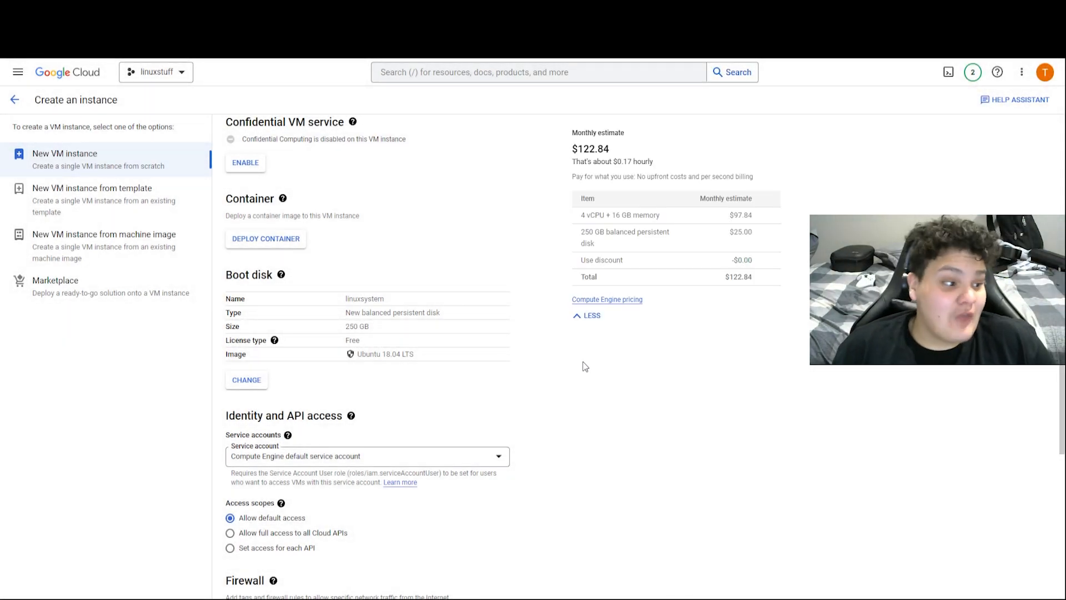
pyautogui.scroll(-7, 585, 367)
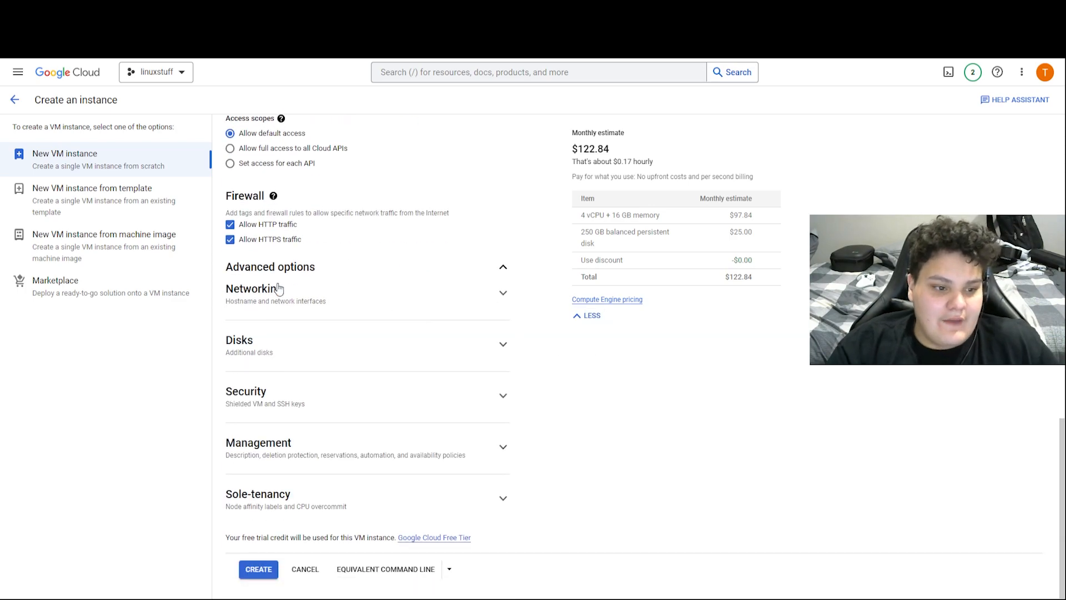
# Add the network tag 'linux' under Networking and create the linuxsystem instance
pyautogui.click(278, 289)
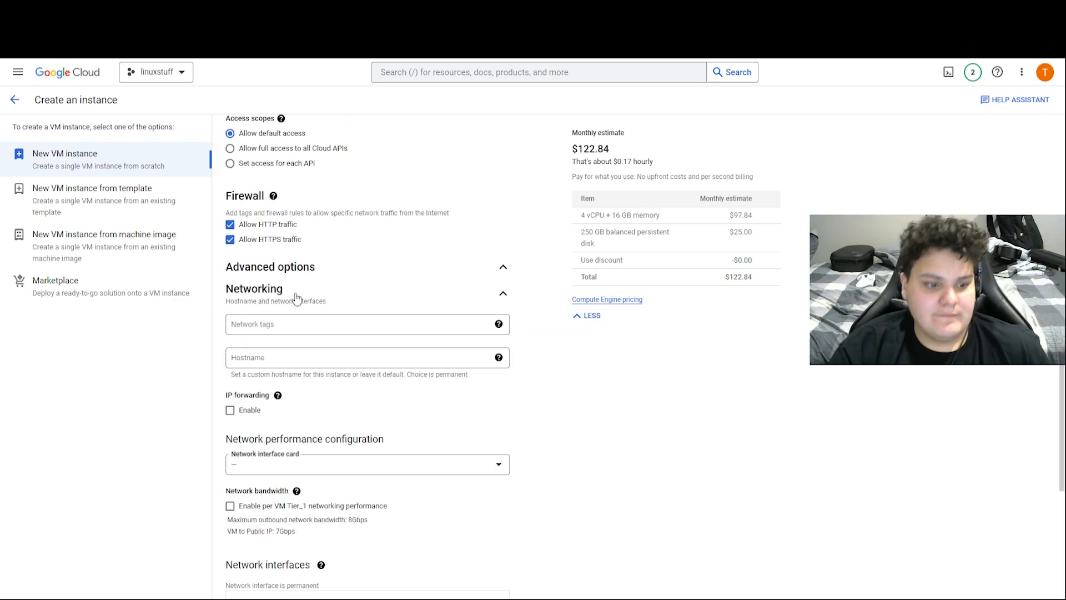
pyautogui.click(301, 324)
pyautogui.write('linux')
pyautogui.press('Return')
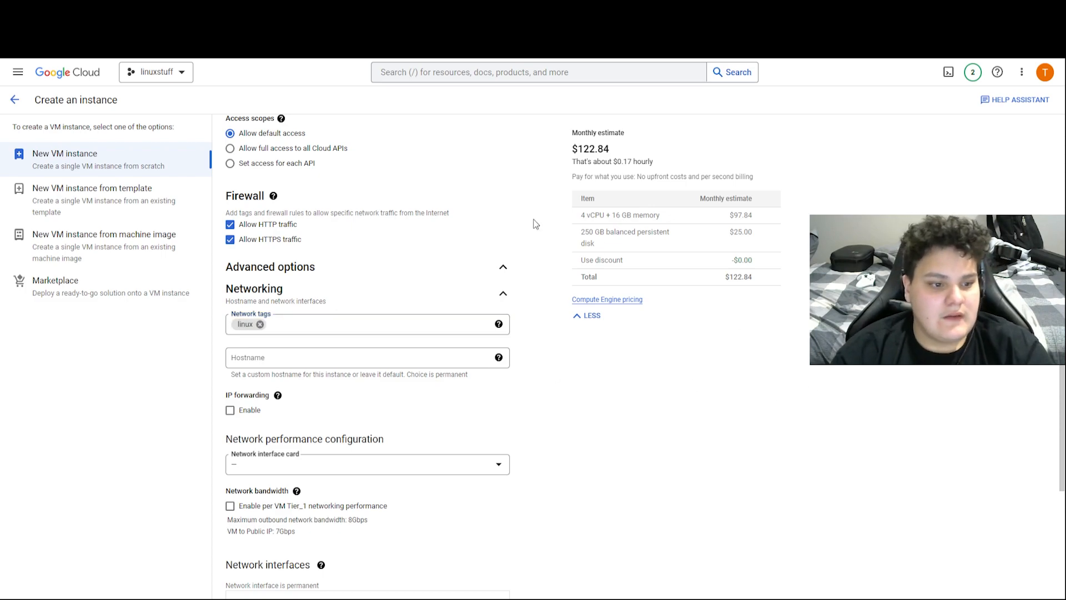
pyautogui.click(351, 287)
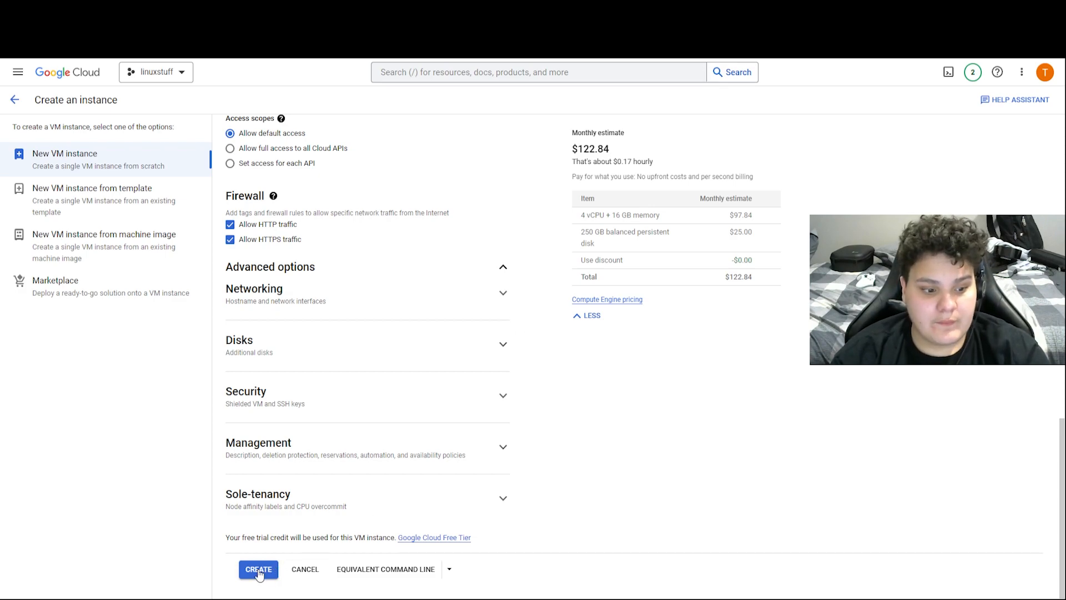
pyautogui.click(259, 570)
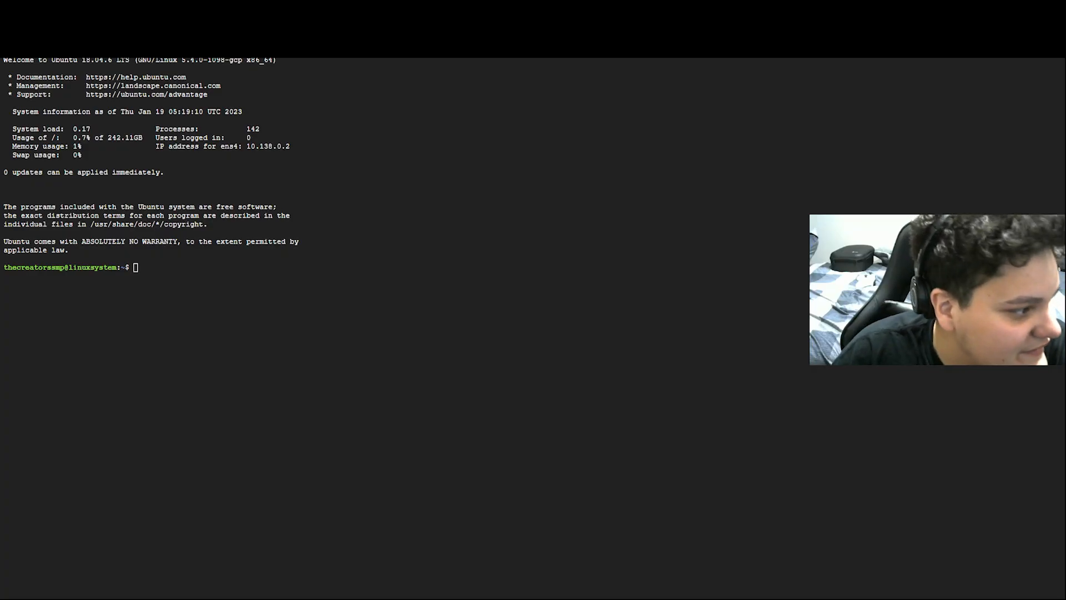
# Once linuxsystem is running, connect to it with SSH in the browser
pyautogui.click(442, 304)
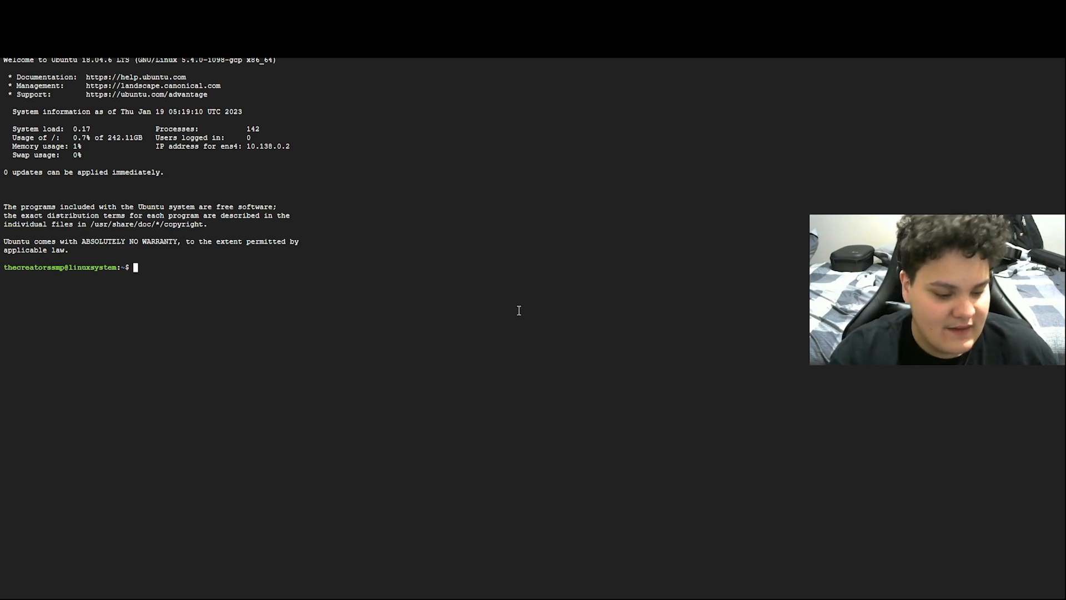
# Run sudo apt update, then type the sudo apt upgrade command
pyautogui.write('sud')
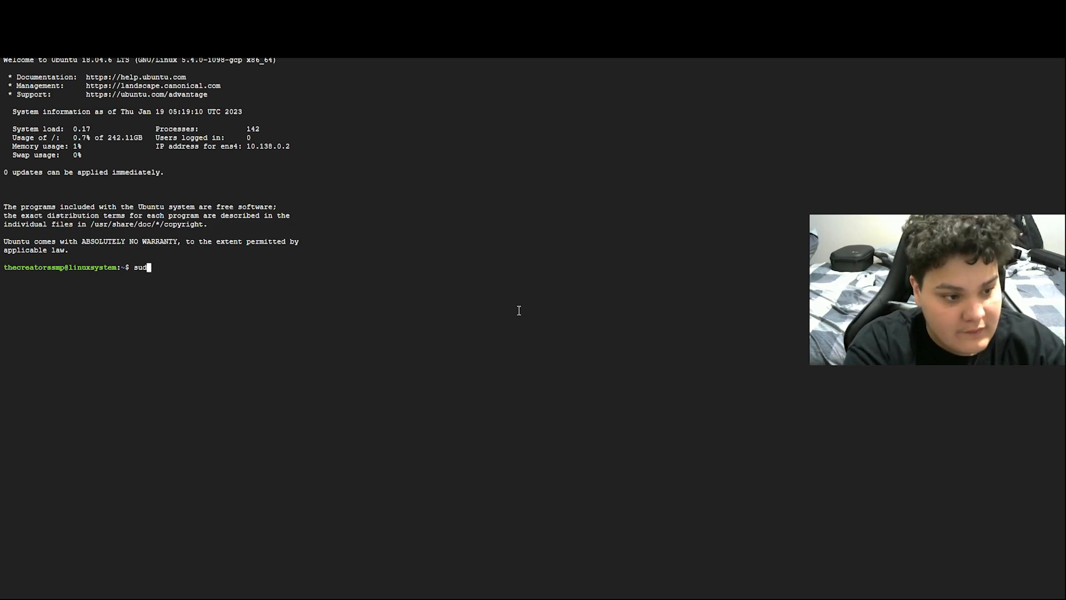
pyautogui.write('o ap')
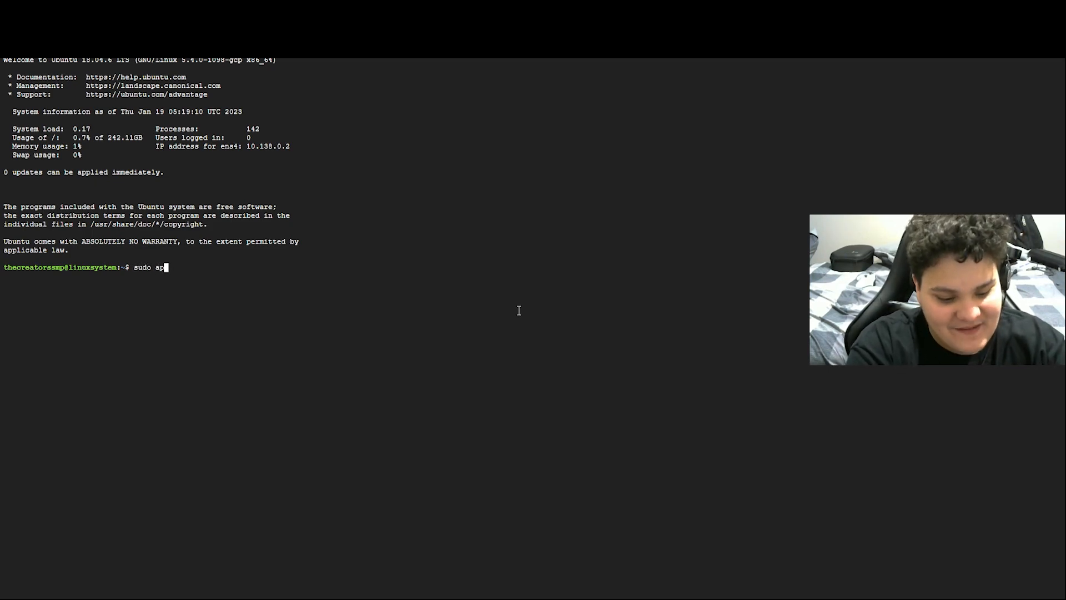
pyautogui.write('t update')
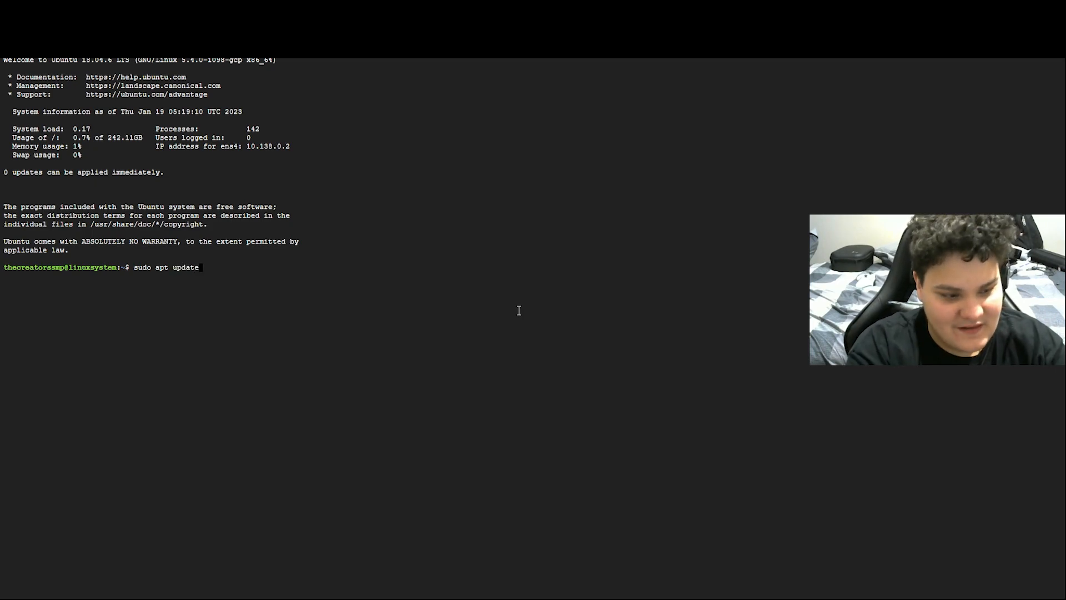
pyautogui.press('Return')
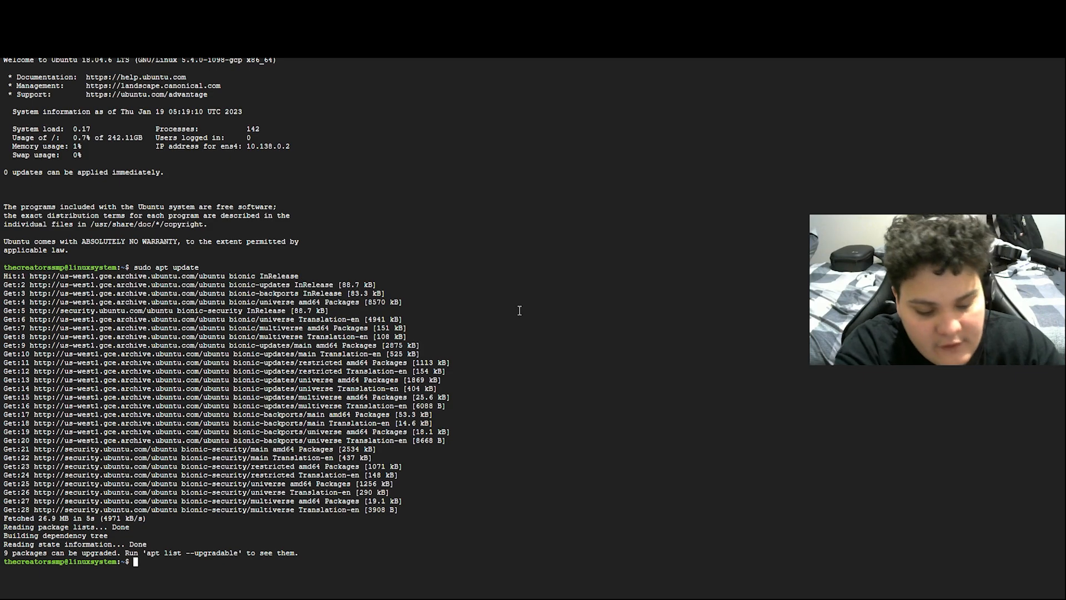
pyautogui.write('uxsystem:~$ sudo apt')
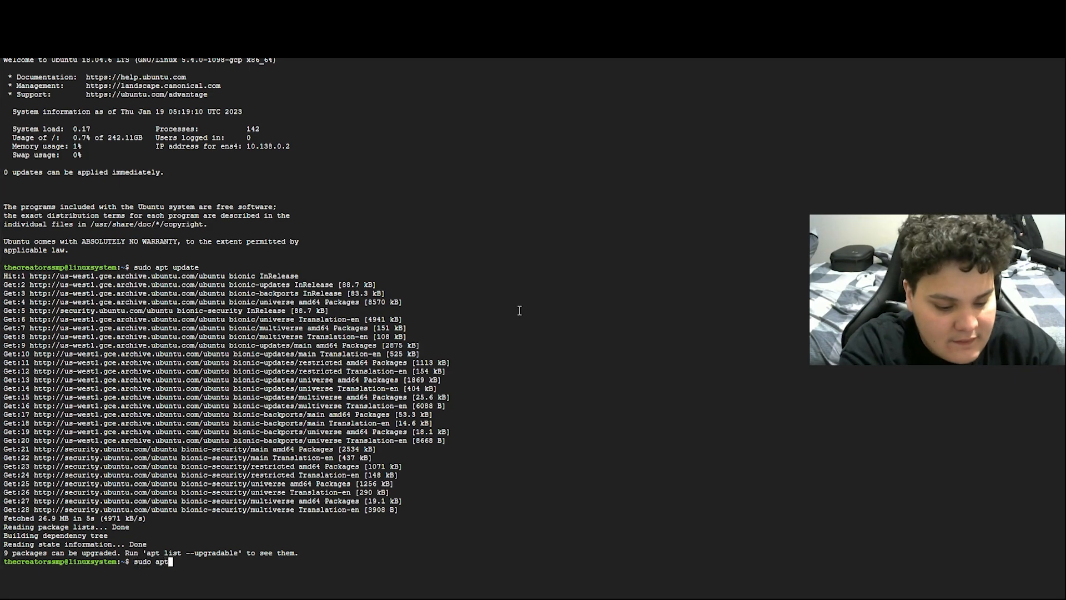
pyautogui.write(' upgrasd')
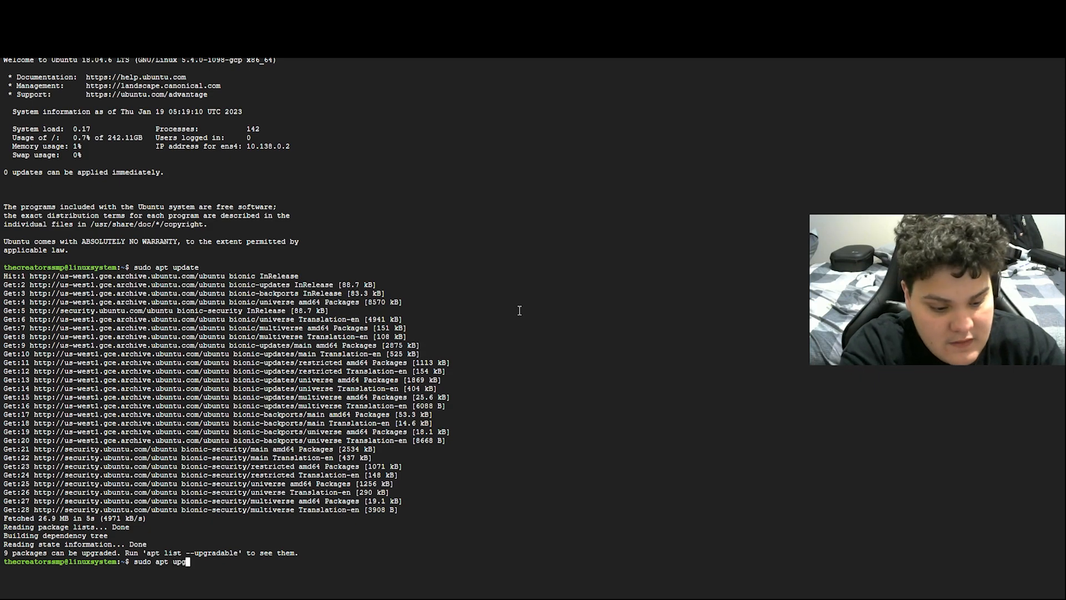
pyautogui.press('BackSpace')
pyautogui.press('BackSpace')
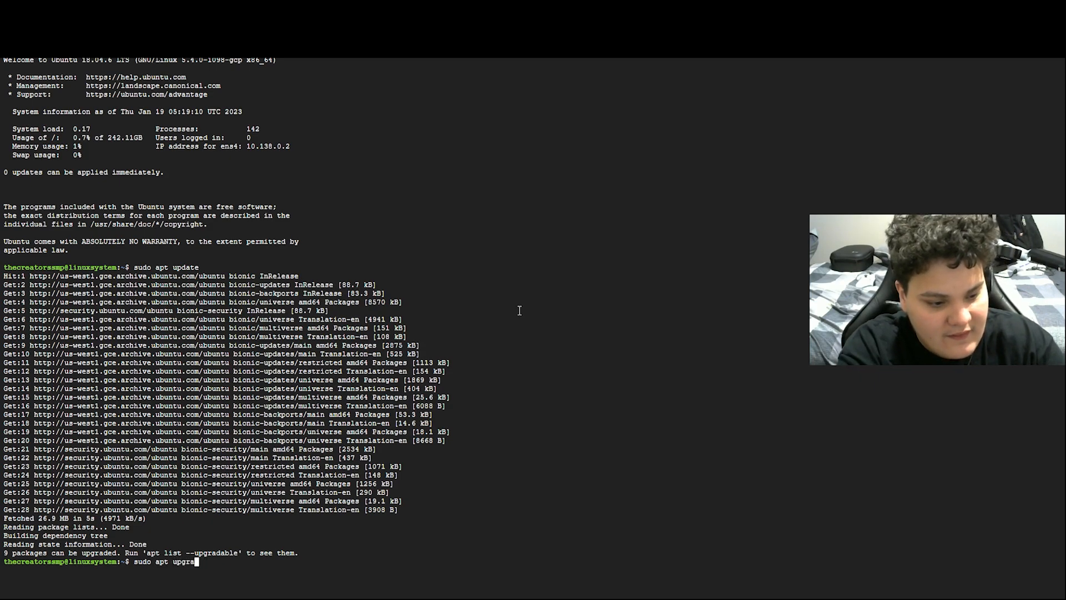
pyautogui.write('de')
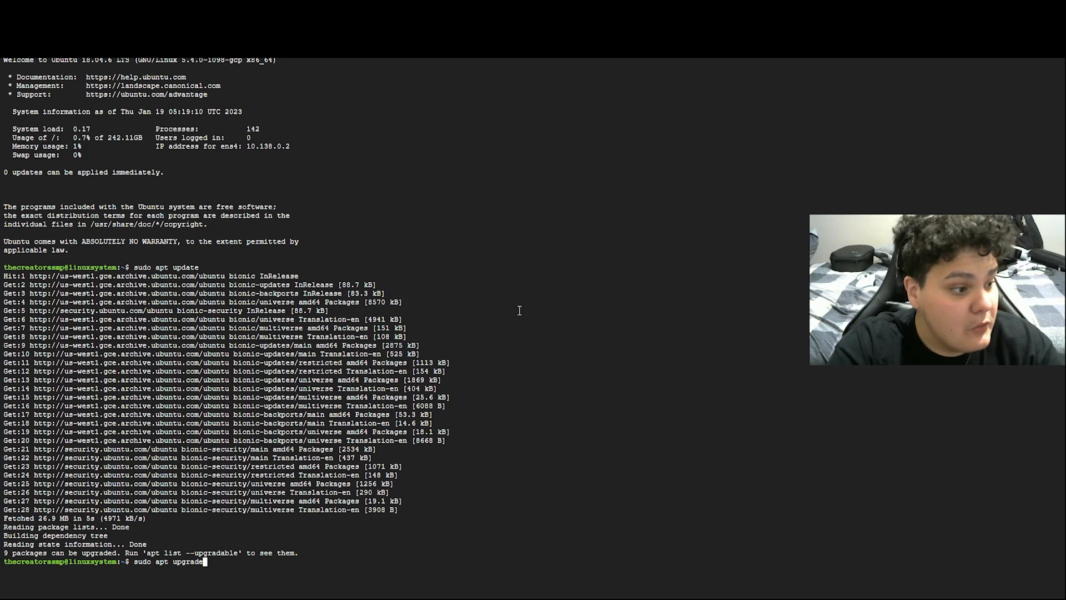
# Run sudo apt upgrade and confirm it with y
pyautogui.press('Return')
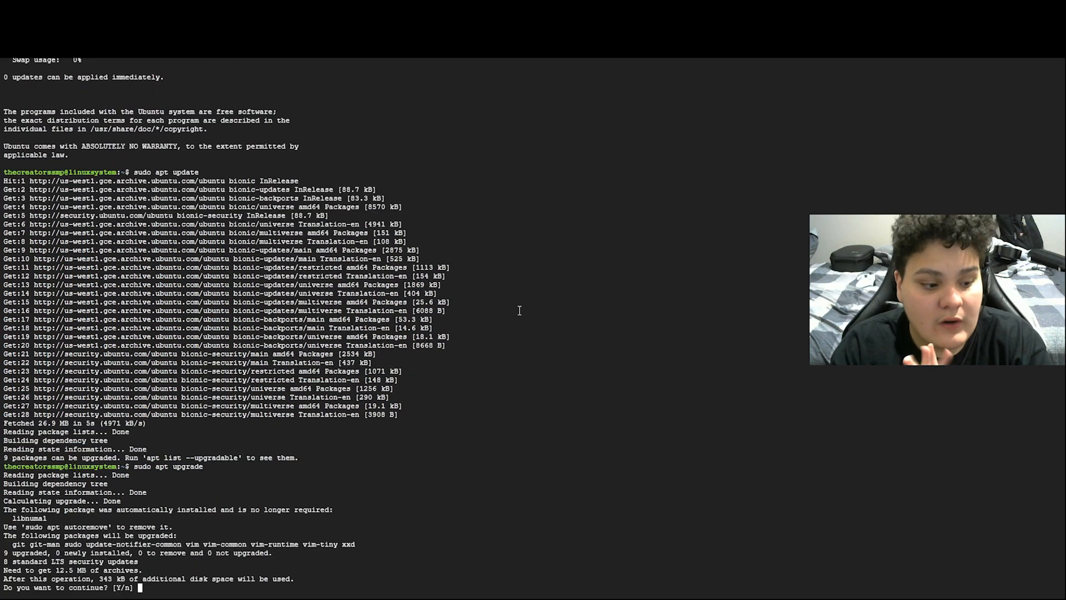
pyautogui.write('y')
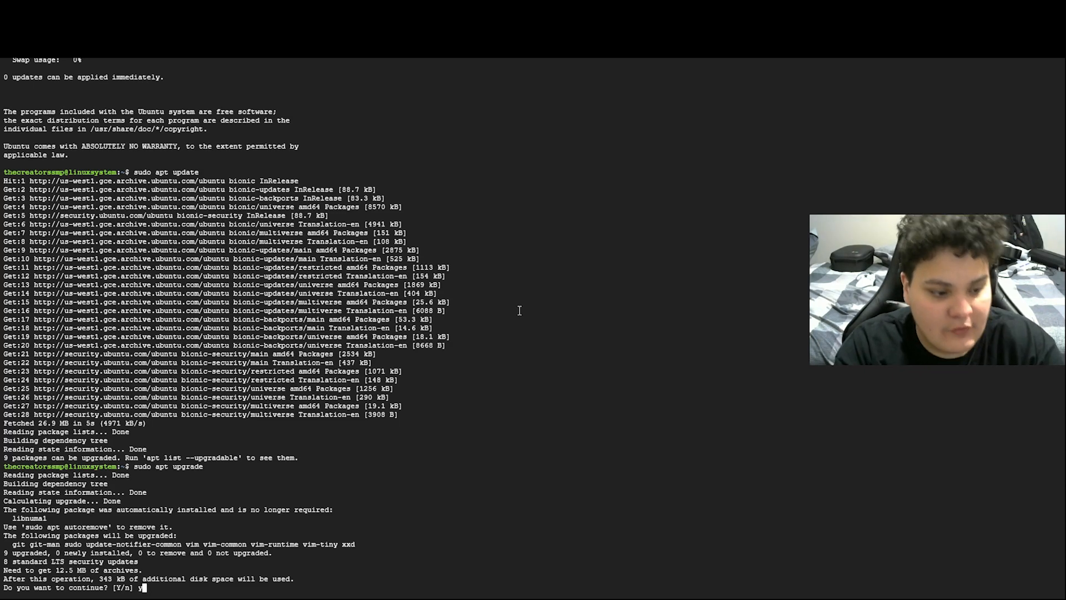
pyautogui.press('Return')
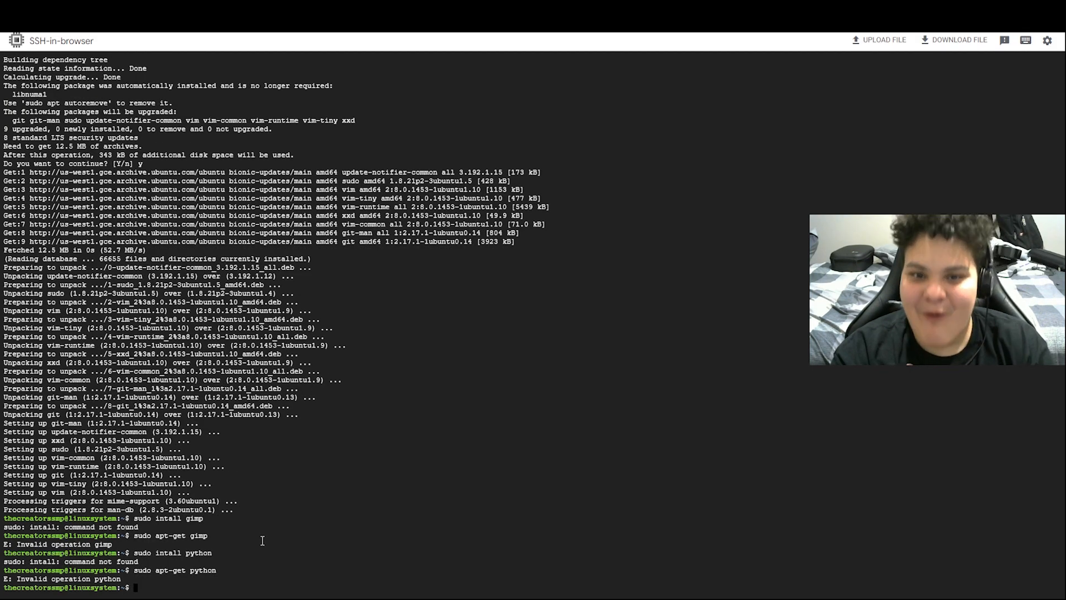
# Install Python with sudo apt-get install python, confirming with y
pyautogui.press('Up')
pyautogui.press('Left')
pyautogui.press('Left')
pyautogui.press('Left')
pyautogui.press('Left')
pyautogui.press('Left')
pyautogui.press('Left')
pyautogui.press('Left')
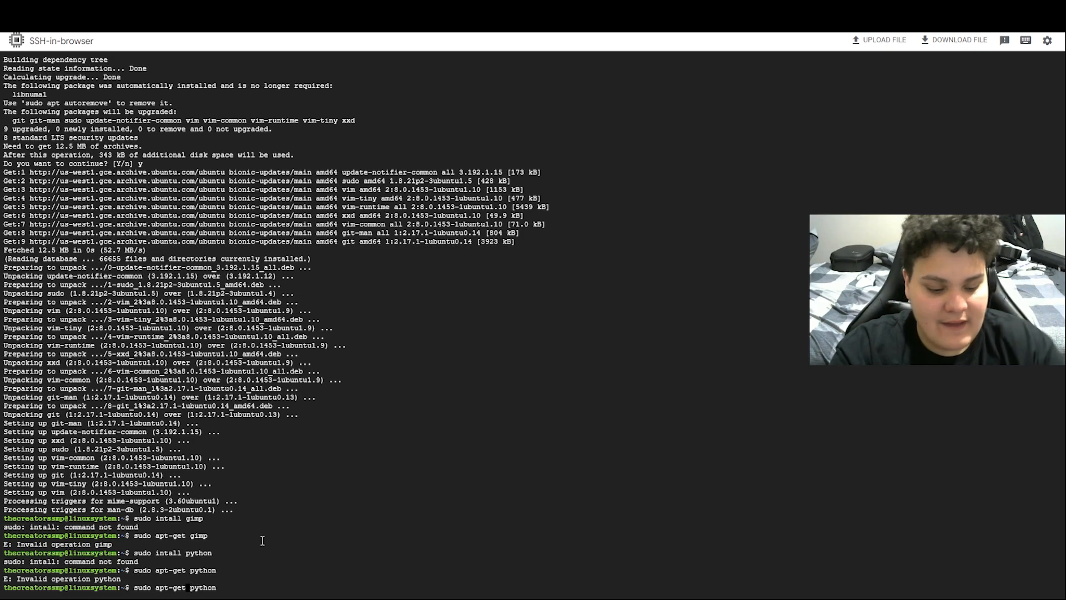
pyautogui.write('install')
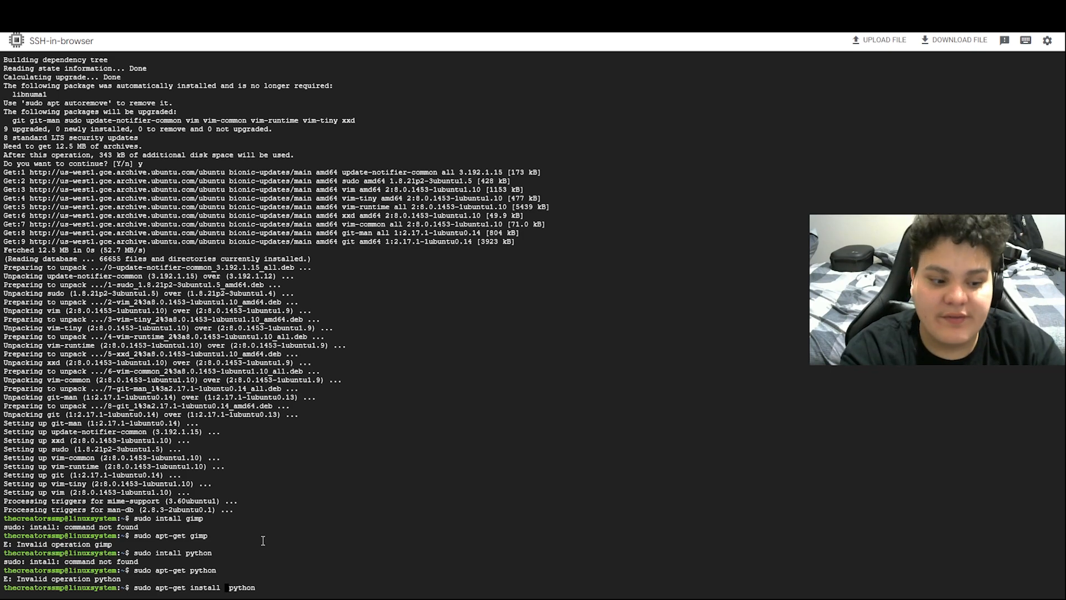
pyautogui.press('Return')
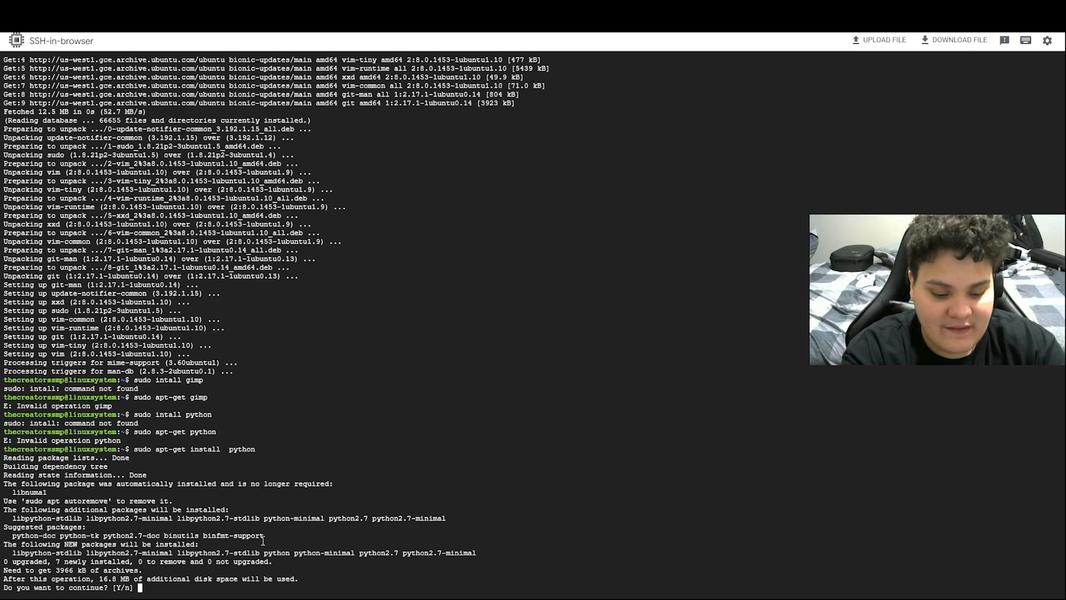
pyautogui.write('y')
pyautogui.press('Return')
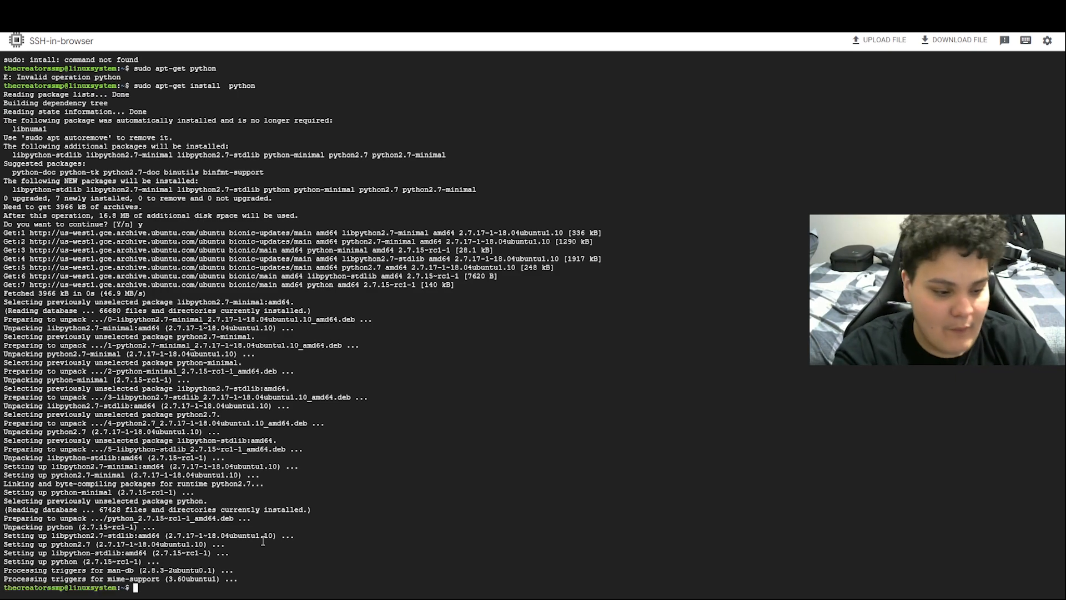
# Write a 'hello viewers' print line into main.py with nano, save it, and run python main.py
pyautogui.write('sudo')
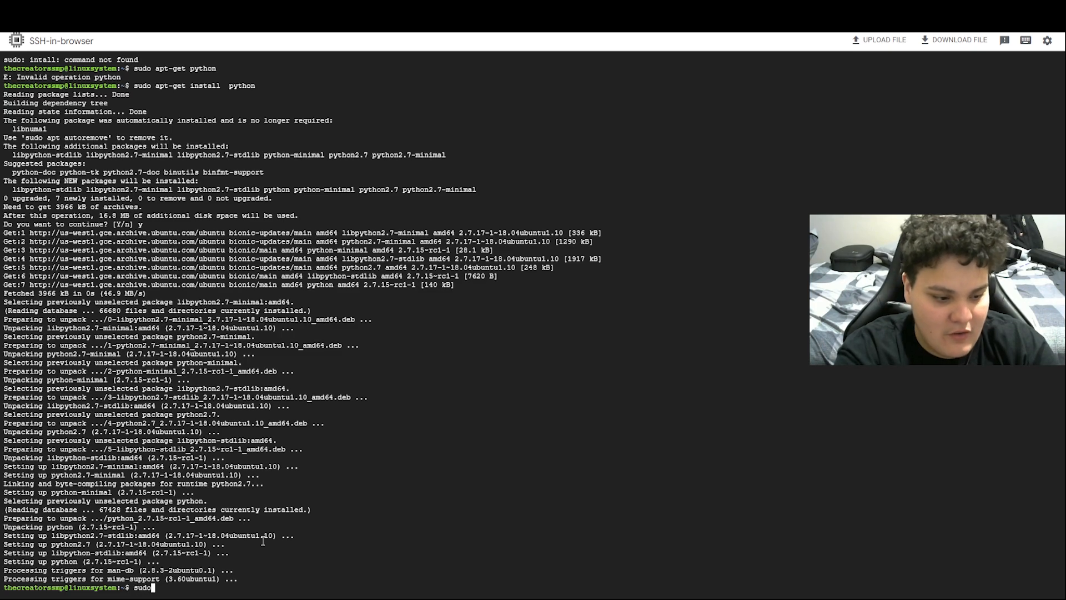
pyautogui.write(' nano m')
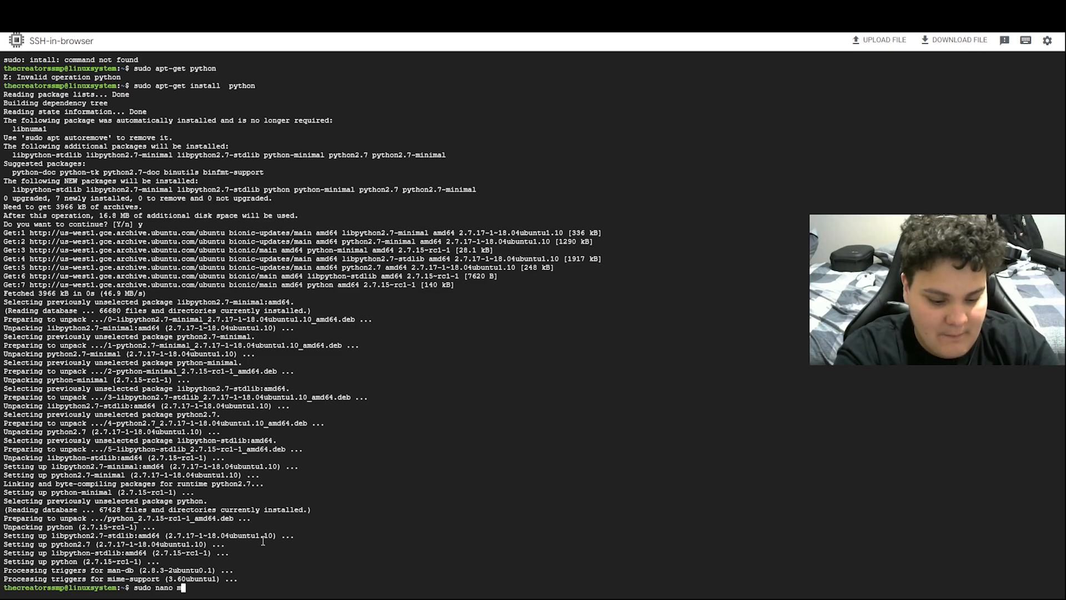
pyautogui.write('ain.py')
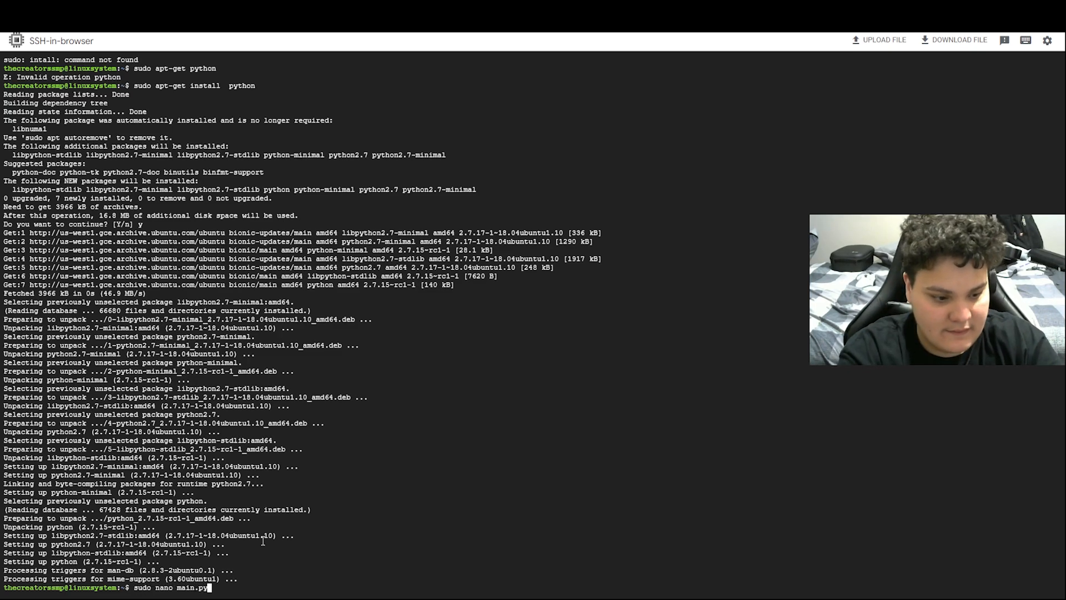
pyautogui.press('Return')
pyautogui.write('print(')
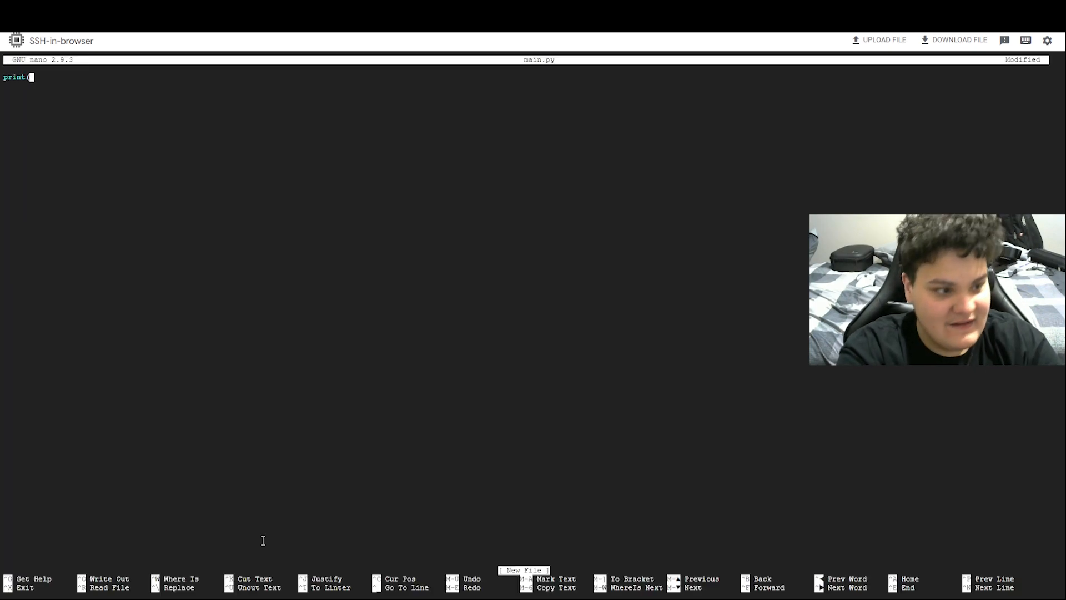
pyautogui.write('"')
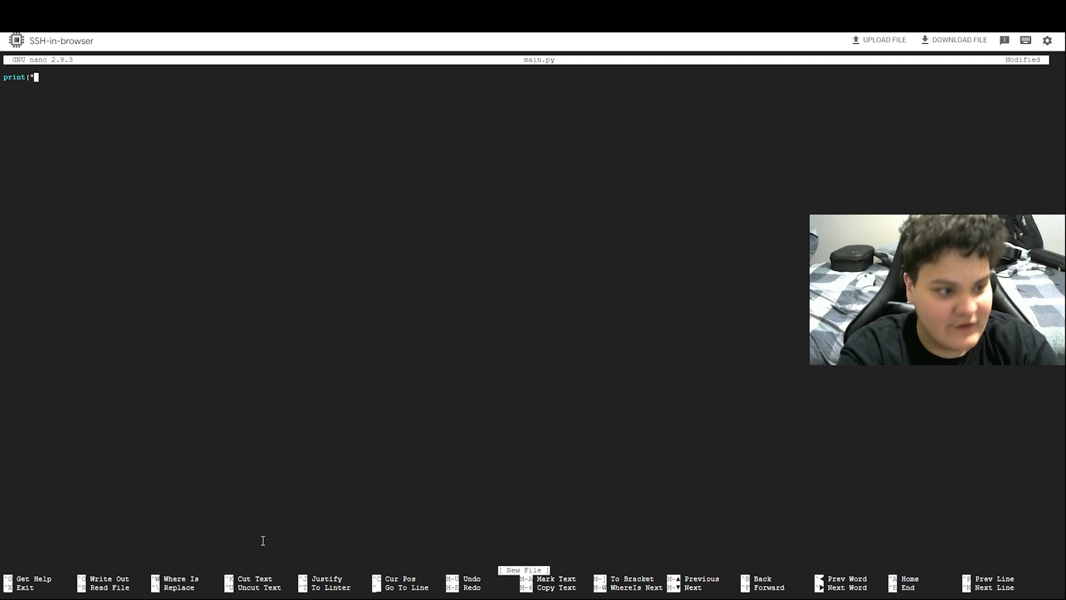
pyautogui.write('hello')
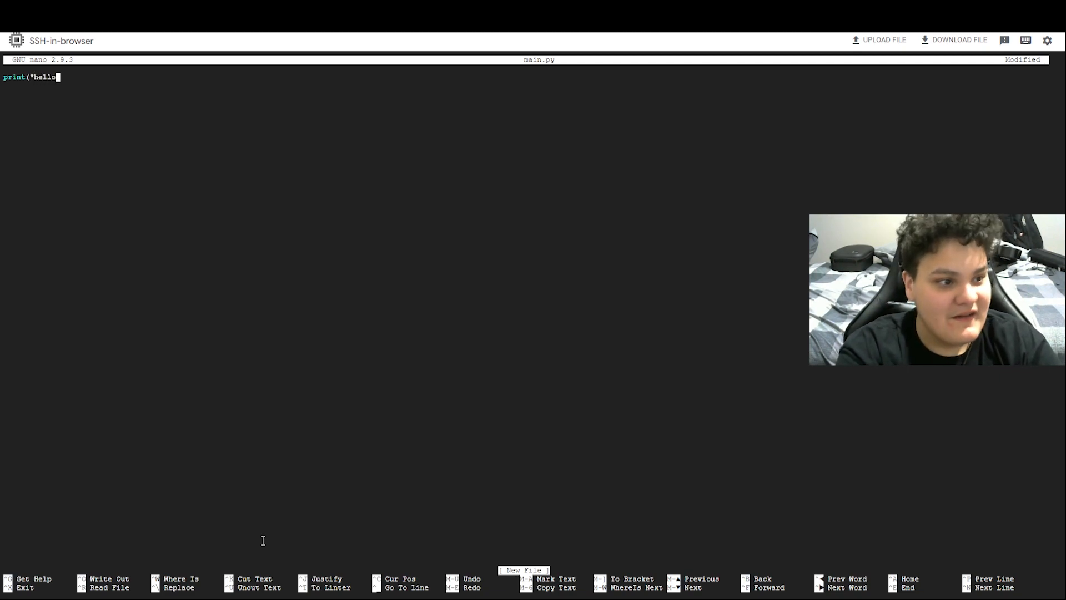
pyautogui.write(' wiewers')
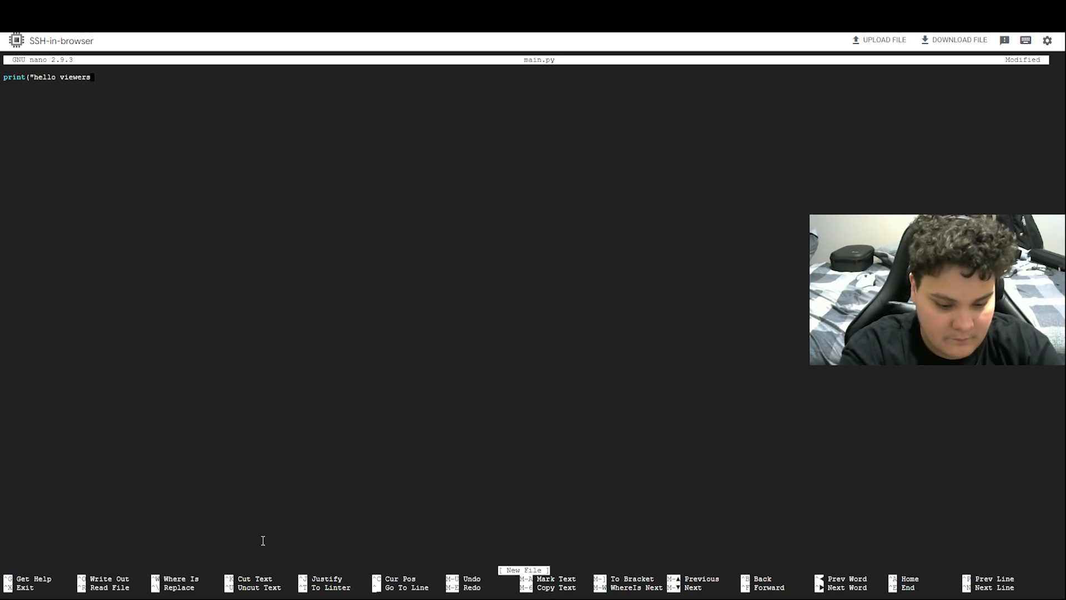
pyautogui.write(')')
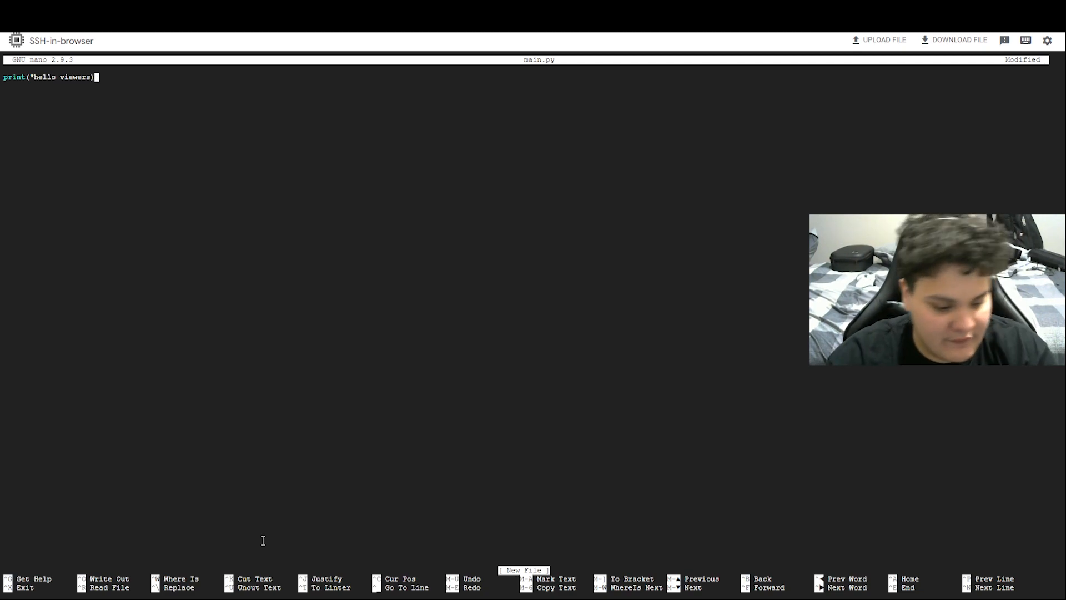
pyautogui.hotkey('ctrl', 'x')
pyautogui.press('y')
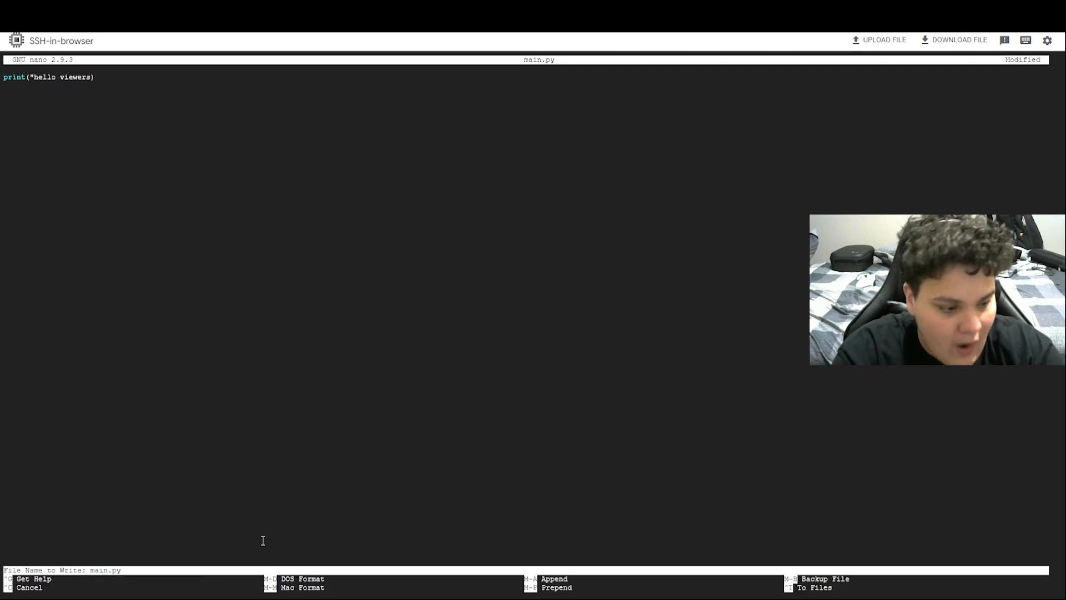
pyautogui.press('Return')
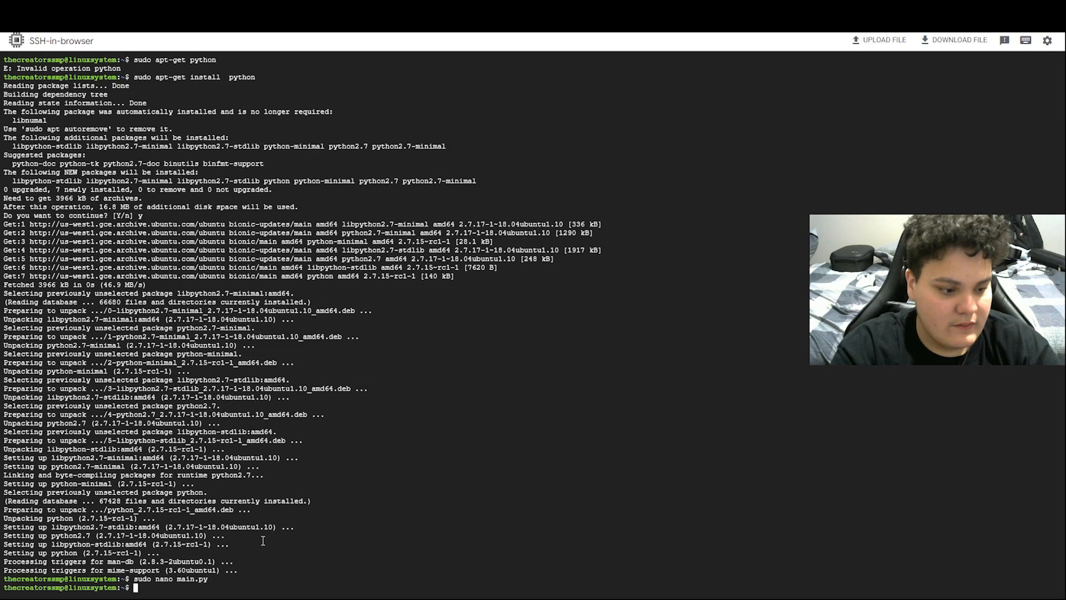
pyautogui.write('pyq')
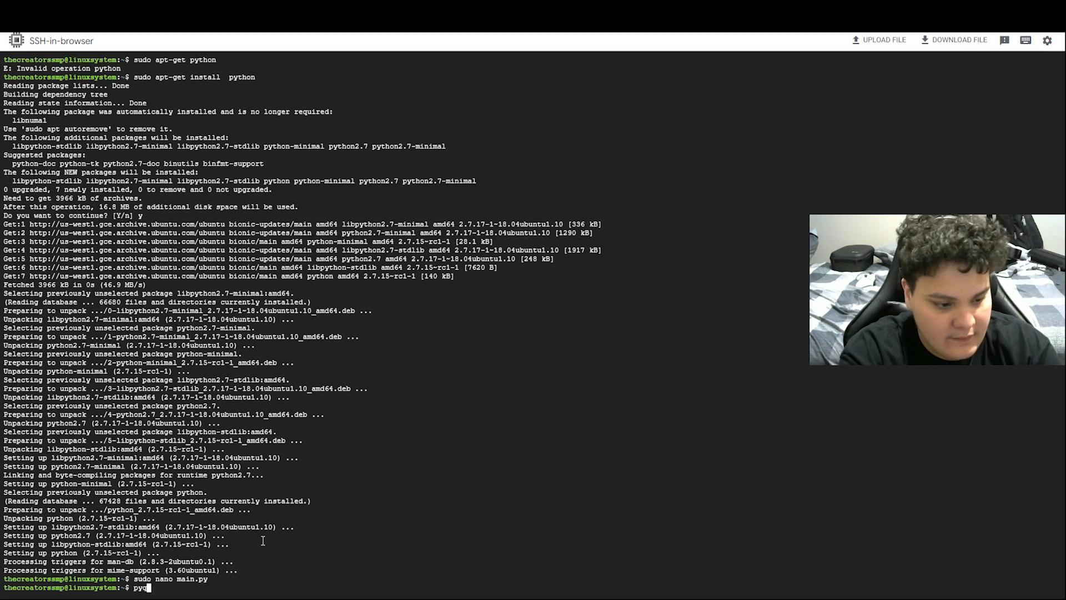
pyautogui.write('thon')
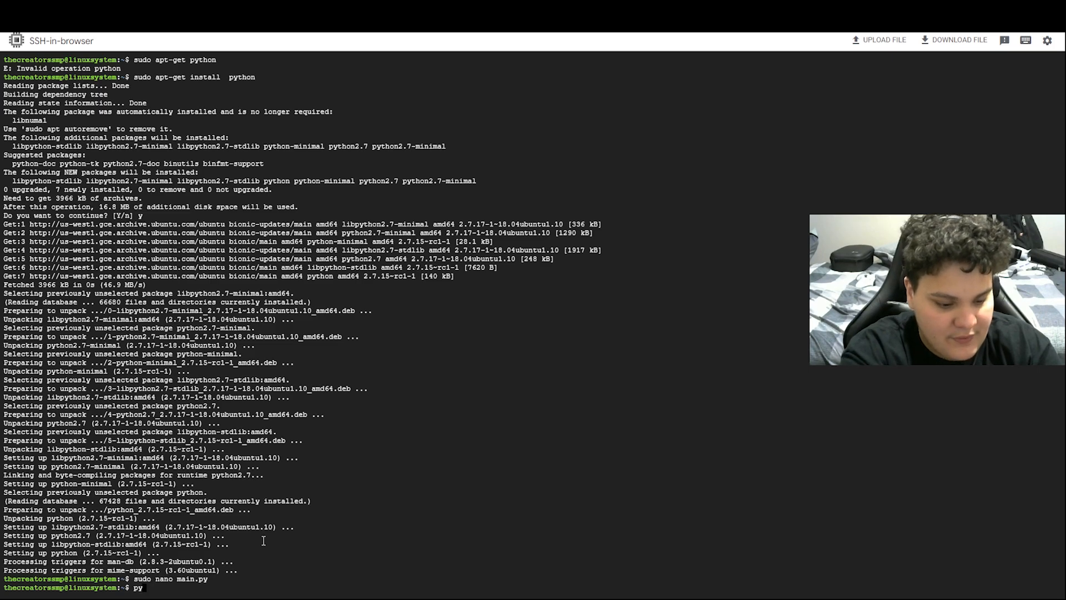
pyautogui.write(' main.py')
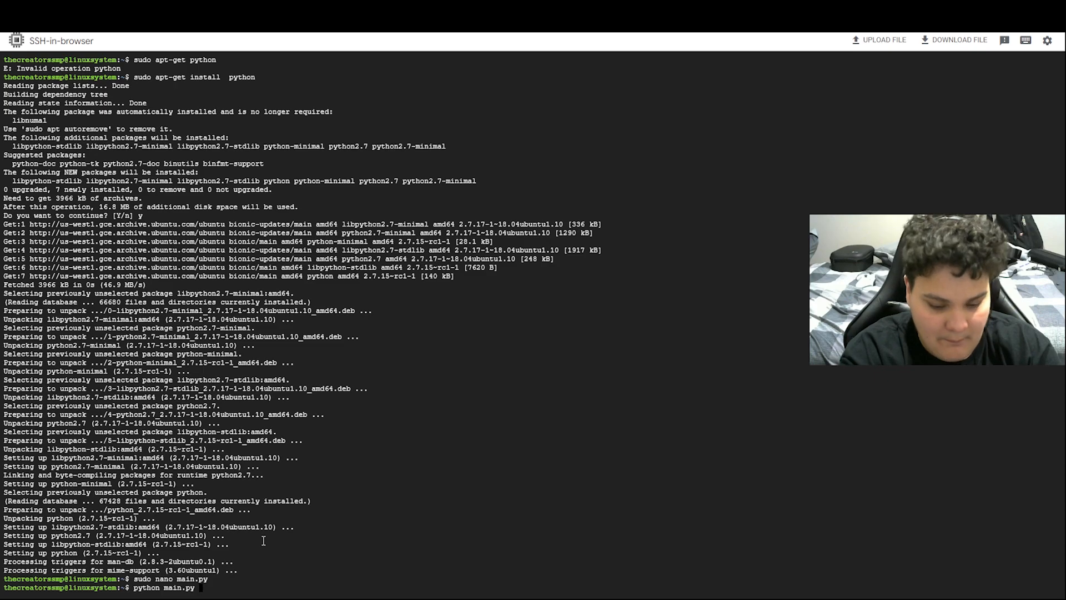
pyautogui.press('Return')
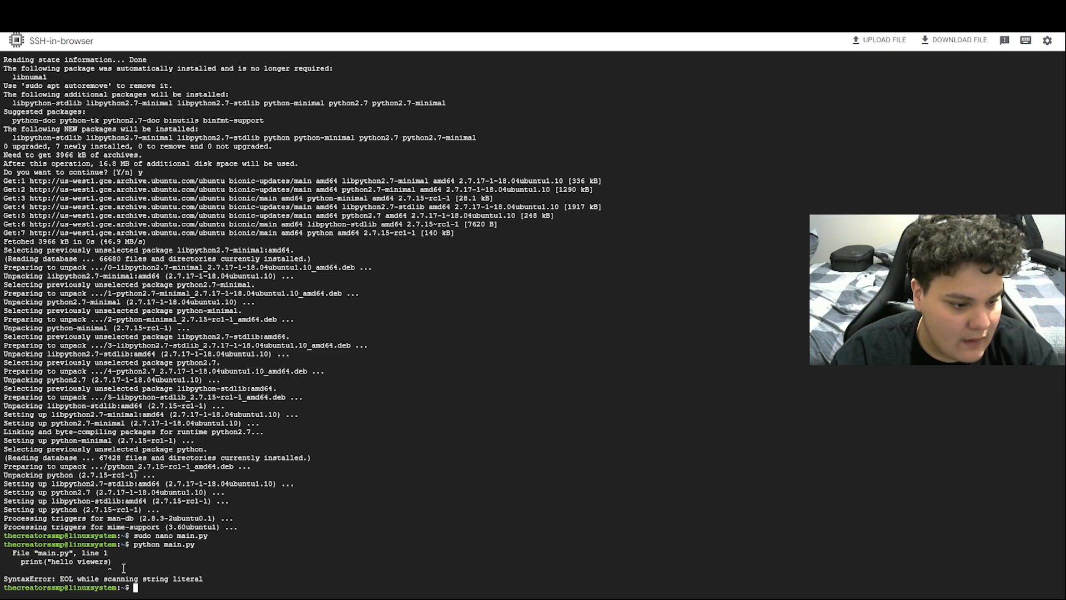
# Reopen main.py in nano, add the missing closing quote to print("hello viewers"), and save it
pyautogui.press('Up')
pyautogui.press('Up')
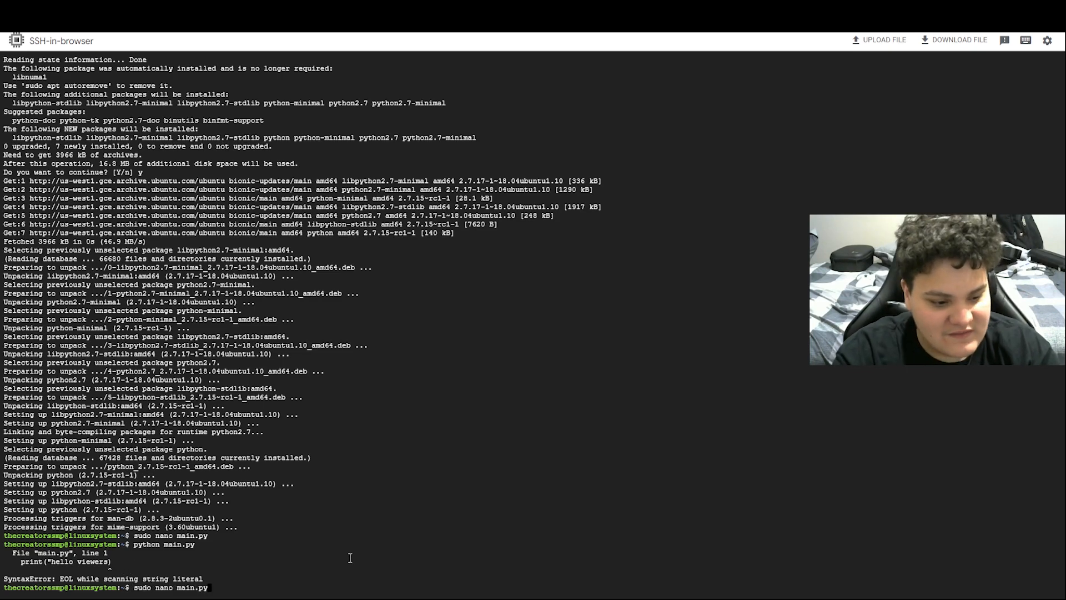
pyautogui.press('Return')
pyautogui.press('Right')
pyautogui.press('Right')
pyautogui.press('Right')
pyautogui.press('Right')
pyautogui.press('Right')
pyautogui.press('Right')
pyautogui.press('Right')
pyautogui.press('Right')
pyautogui.press('Right')
pyautogui.press('Right')
pyautogui.press('Right')
pyautogui.press('Right')
pyautogui.press('Right')
pyautogui.press('Right')
pyautogui.press('Right')
pyautogui.press('Right')
pyautogui.press('Right')
pyautogui.press('Right')
pyautogui.press('Right')
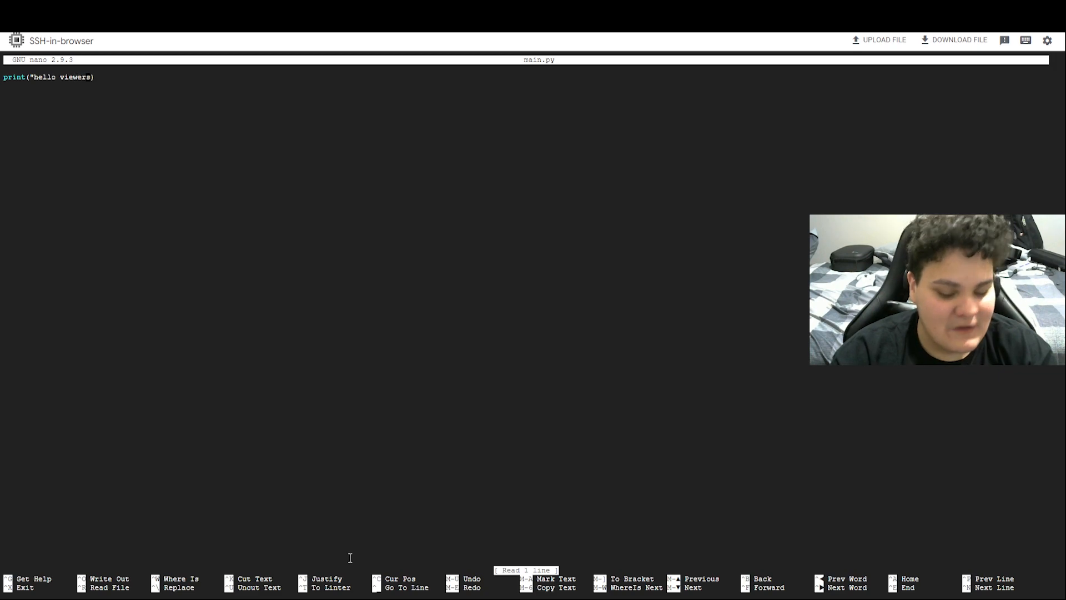
pyautogui.write('"')
pyautogui.press('Delete')
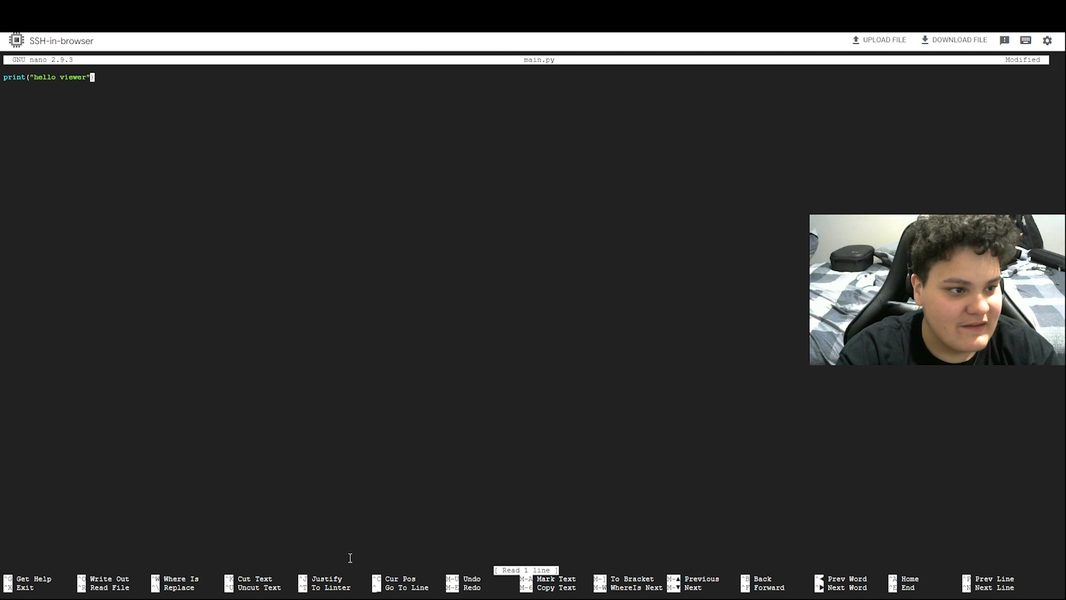
pyautogui.press('Left')
pyautogui.write('s')
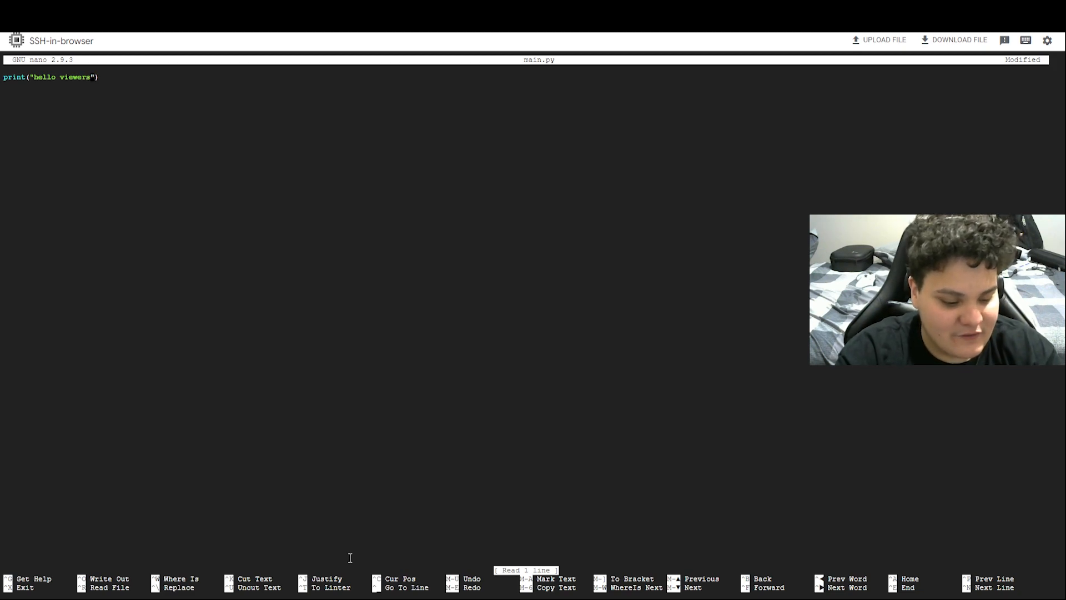
pyautogui.hotkey('ctrl', 'x')
pyautogui.press('y')
pyautogui.press('Return')
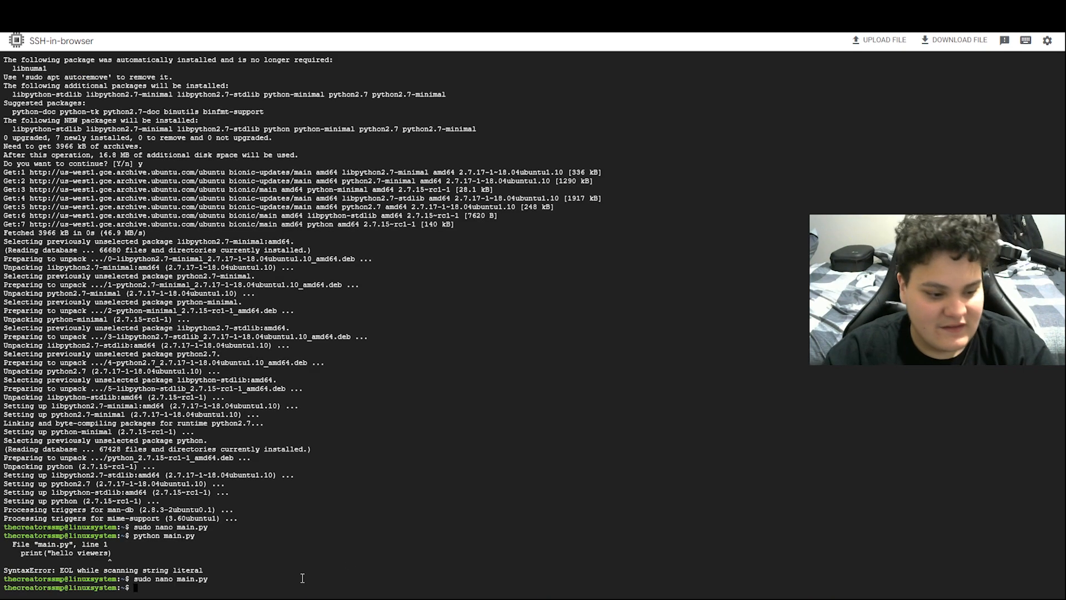
# Rerun main.py with python so it prints 'hello viewers'
pyautogui.press('Up')
pyautogui.press('Up')
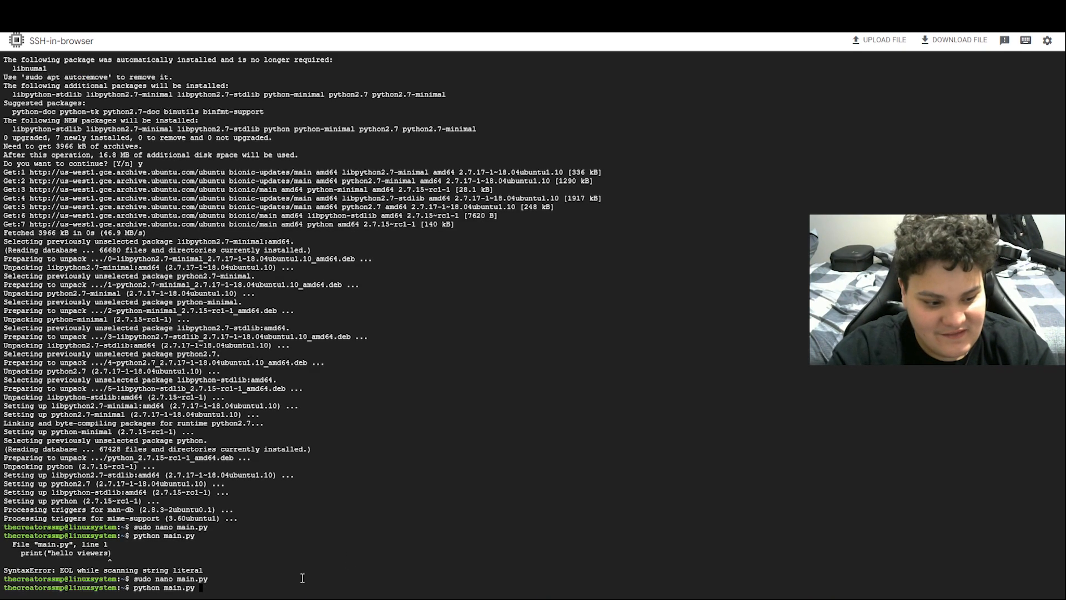
pyautogui.press('Return')
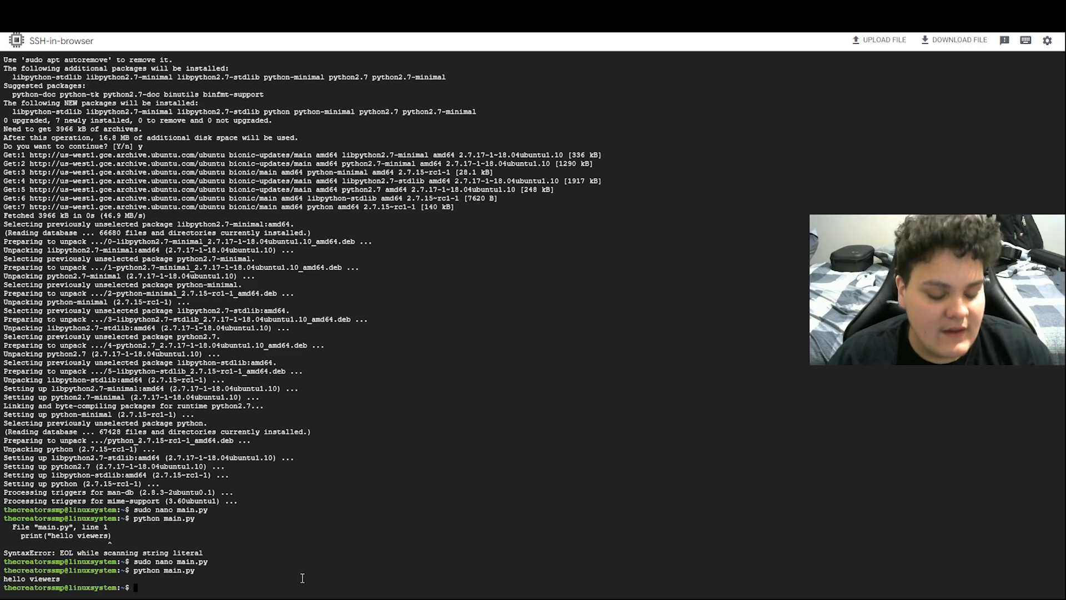
pyautogui.press('Up')
pyautogui.press('Up')
pyautogui.press('Down')
pyautogui.press('Up')
pyautogui.press('Up')
pyautogui.press('Up')
pyautogui.press('Up')
# Try 'sudo apt-get install rust', then run 'java' to check whether Java is installed
pyautogui.press('BackSpace')
pyautogui.press('BackSpace')
pyautogui.press('BackSpace')
pyautogui.press('BackSpace')
pyautogui.press('BackSpace')
pyautogui.press('BackSpace')
pyautogui.press('BackSpace')
pyautogui.press('BackSpace')
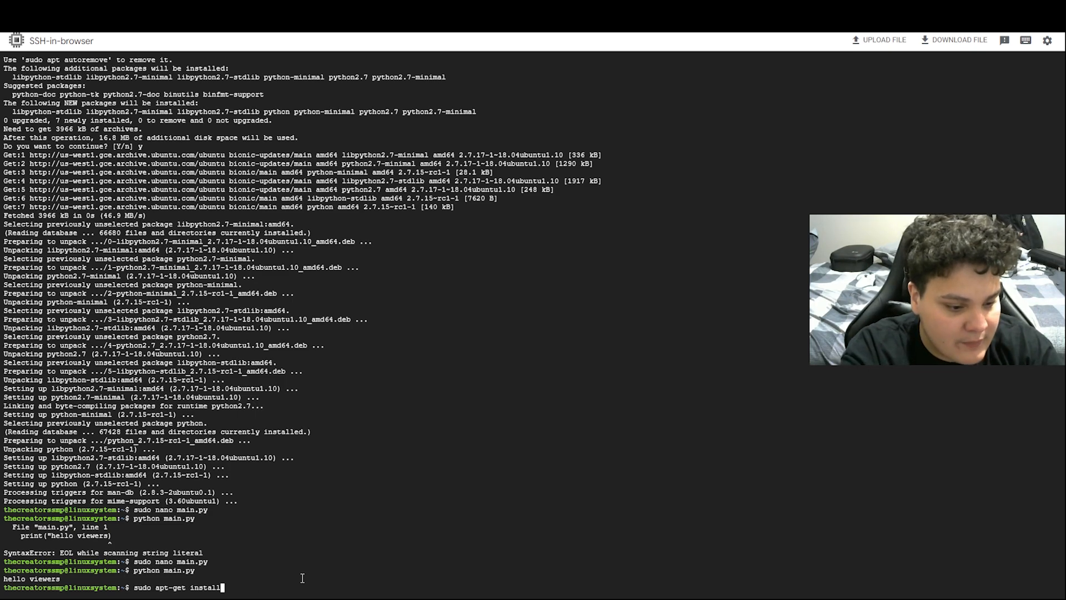
pyautogui.write('rust')
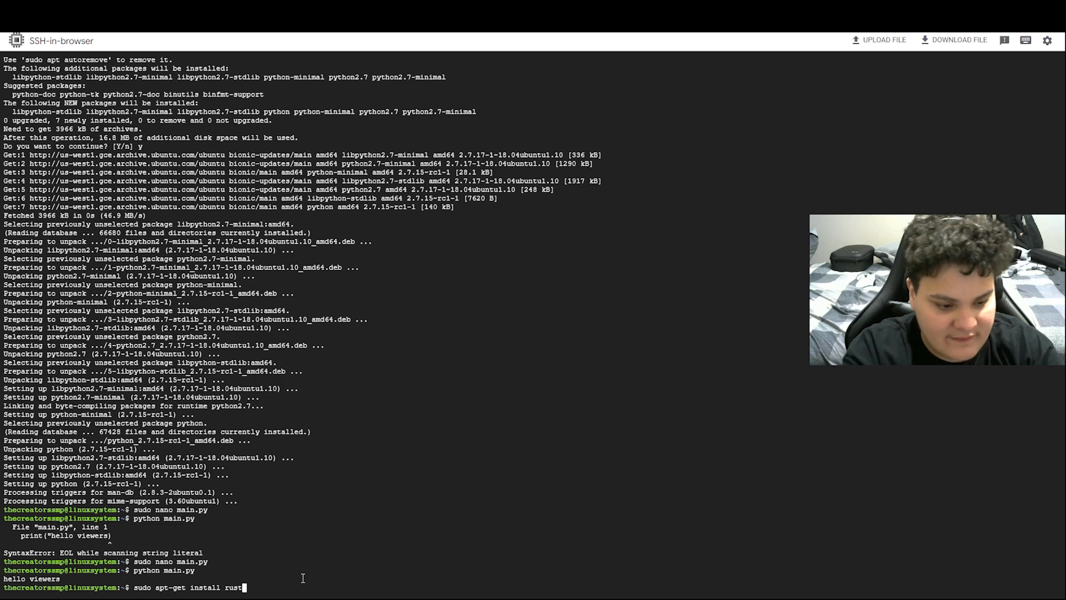
pyautogui.press('Return')
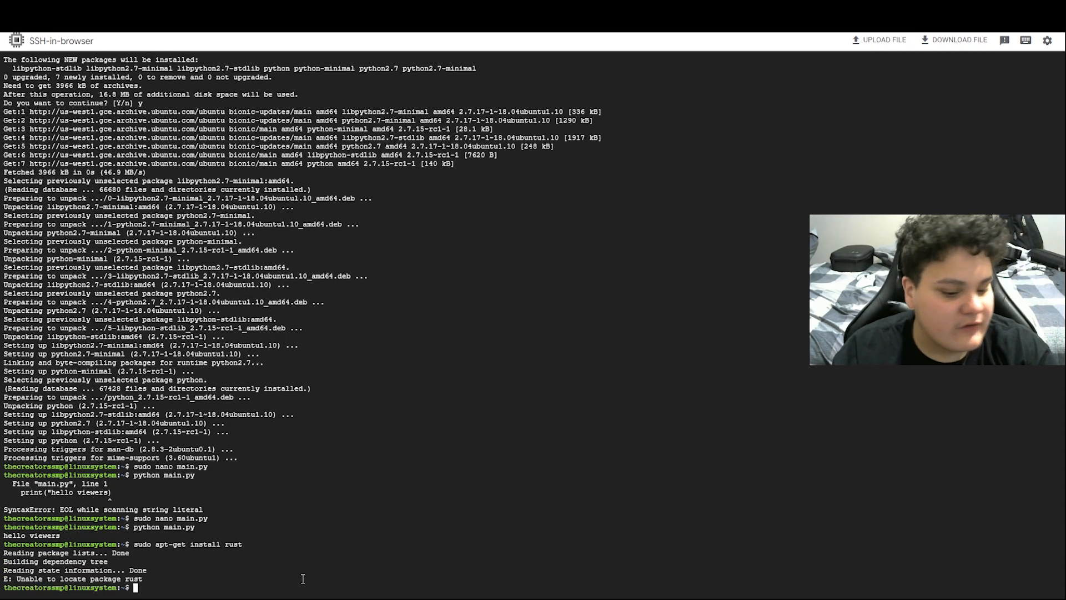
pyautogui.write('java')
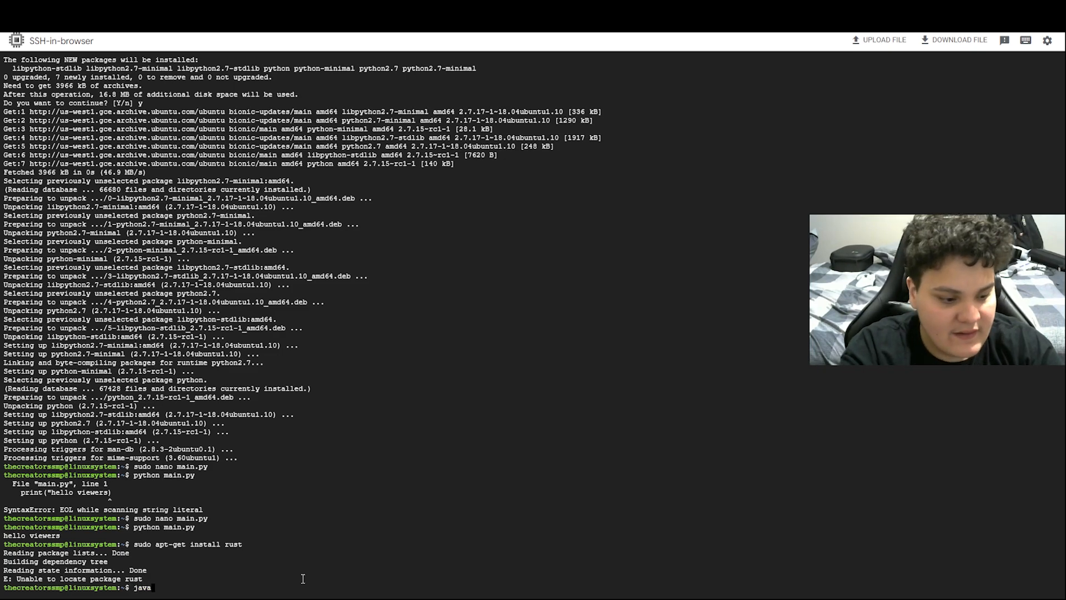
pyautogui.press('Return')
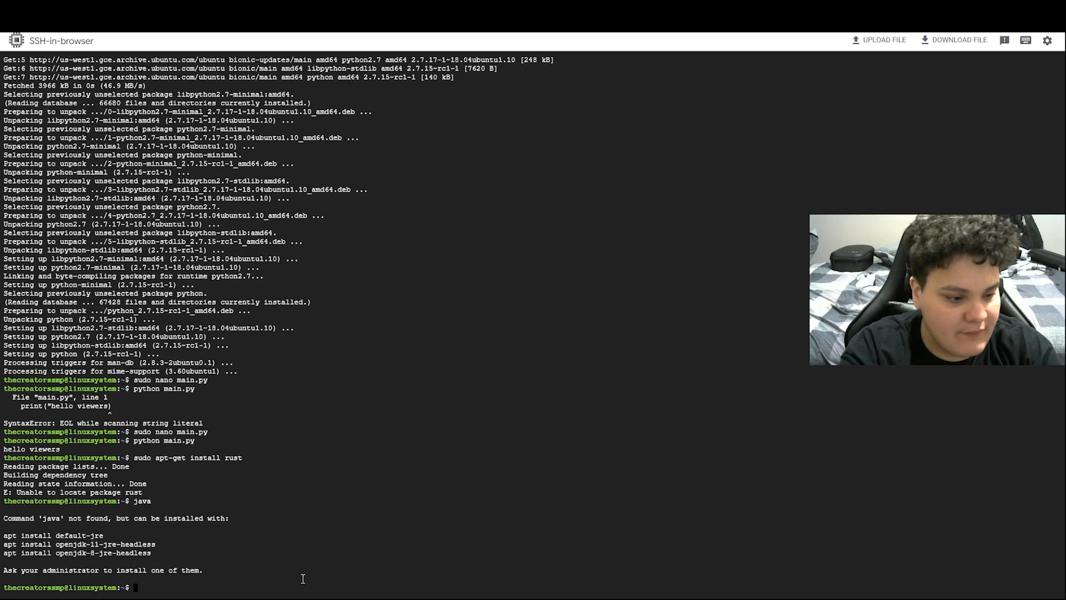
# Paste the suggested openjdk-8-jre-headless package into a recalled sudo apt-get install command
pyautogui.moveTo(154, 553); pyautogui.dragTo(4, 554)
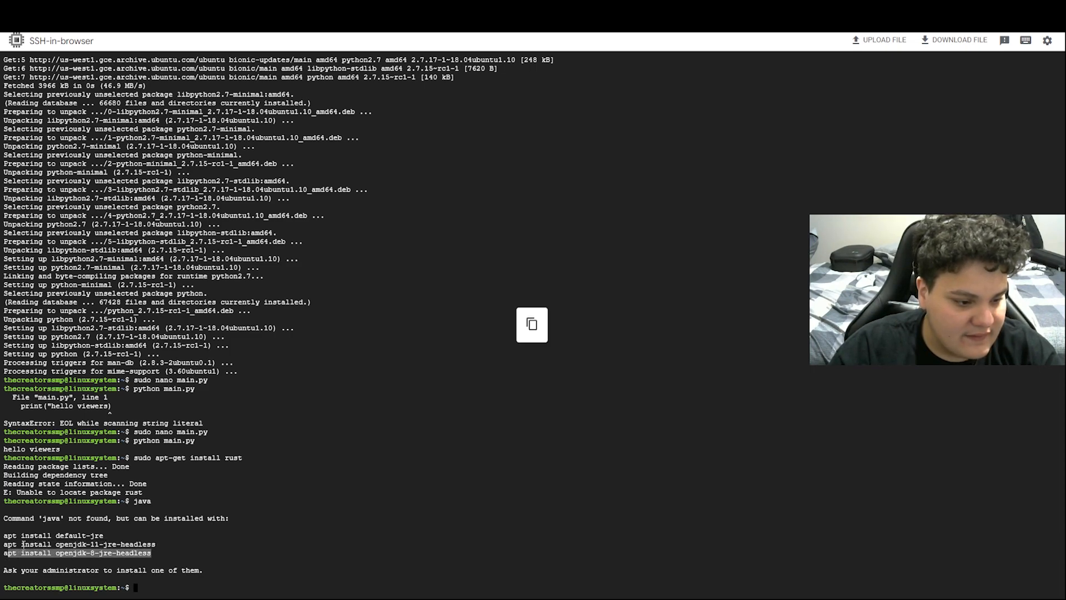
pyautogui.click(136, 585)
pyautogui.write('java')
pyautogui.press('Up')
pyautogui.press('Up')
pyautogui.press('BackSpace')
pyautogui.press('BackSpace')
pyautogui.press('BackSpace')
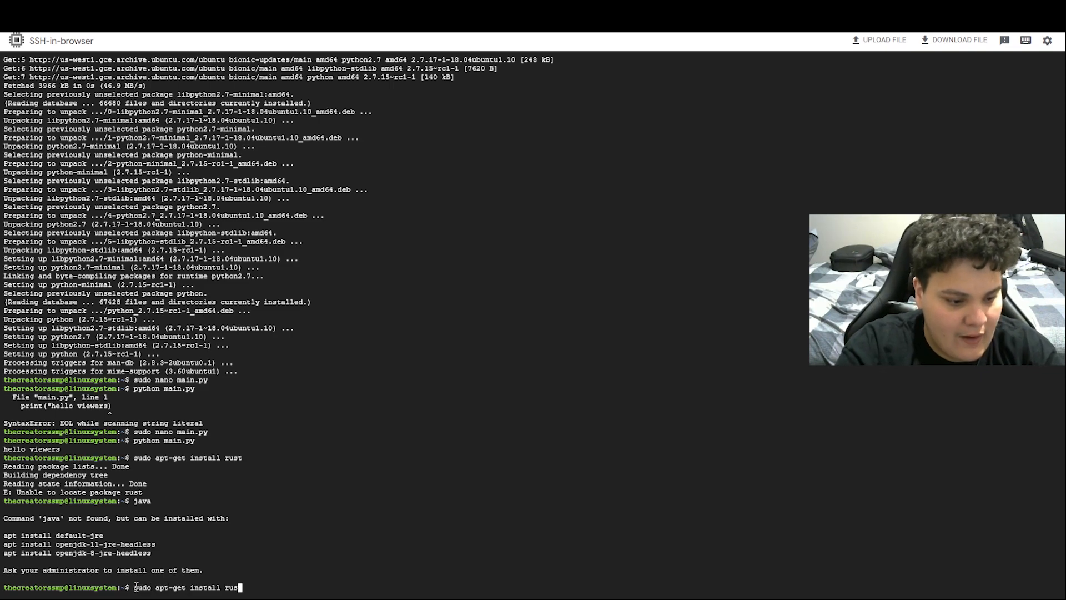
pyautogui.press('BackSpace')
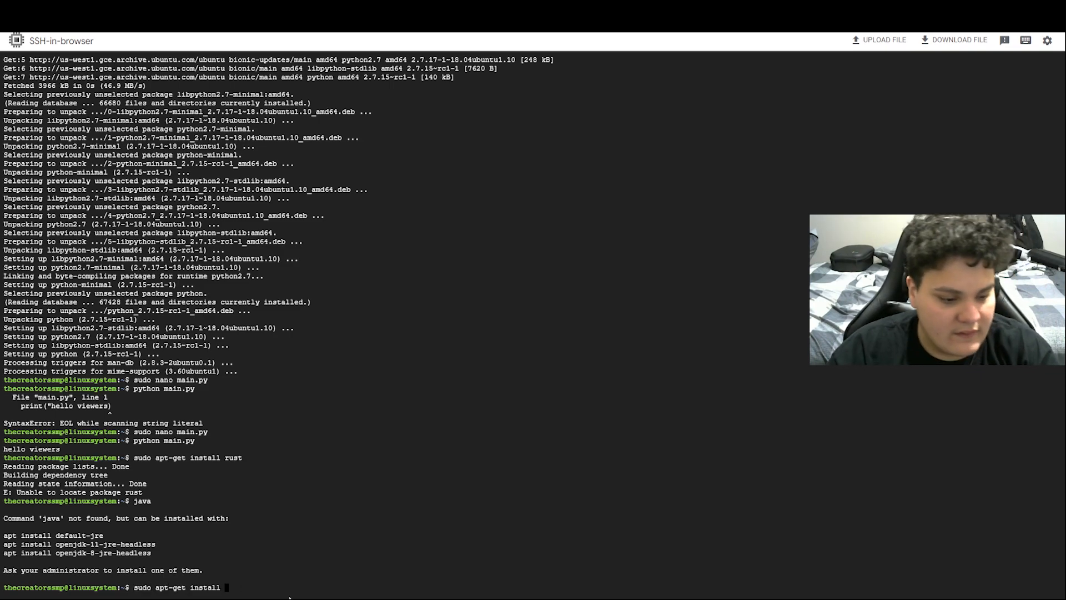
pyautogui.hotkey('ctrl', 'v')
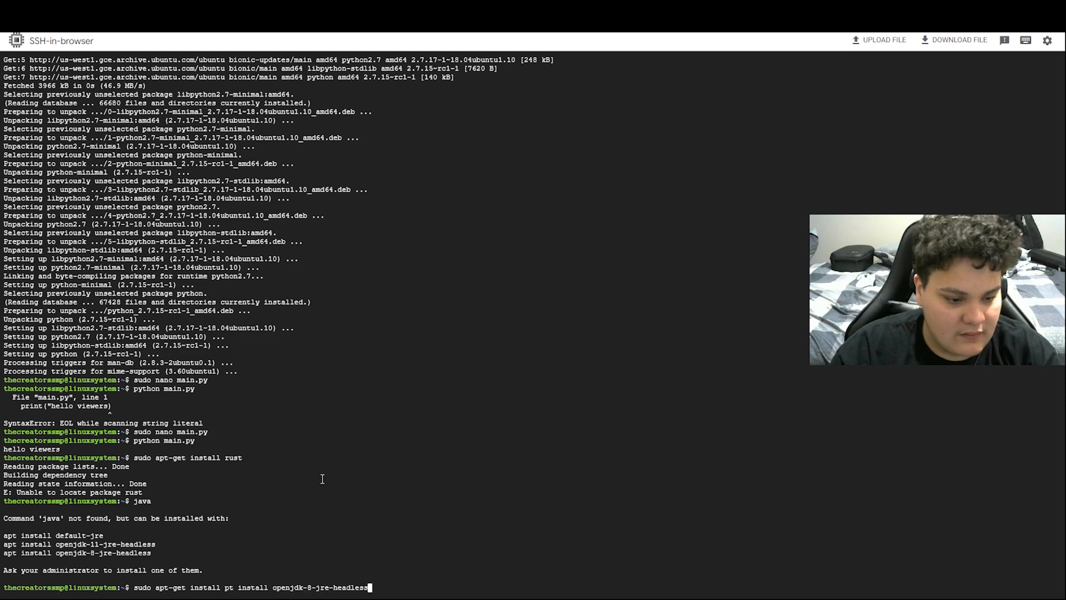
# Tidy the command, then install openjdk-8-jre-headless and answer y to the download
pyautogui.press('Left')
pyautogui.press('Left')
pyautogui.press('Left')
pyautogui.press('Left')
pyautogui.press('Left')
pyautogui.press('Left')
pyautogui.press('Left')
pyautogui.press('Left')
pyautogui.press('Left')
pyautogui.press('Left')
pyautogui.press('Left')
pyautogui.press('Left')
pyautogui.press('Left')
pyautogui.press('Left')
pyautogui.press('Left')
pyautogui.press('Left')
pyautogui.press('Left')
pyautogui.press('Left')
pyautogui.press('Left')
pyautogui.press('Left')
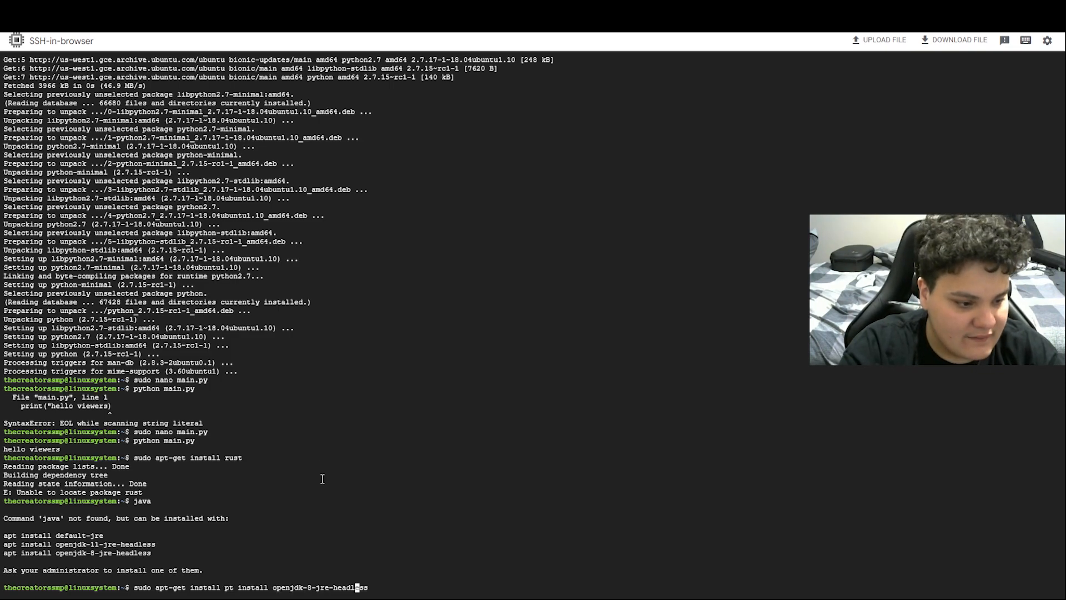
pyautogui.press('BackSpace')
pyautogui.press('BackSpace')
pyautogui.press('BackSpace')
pyautogui.press('BackSpace')
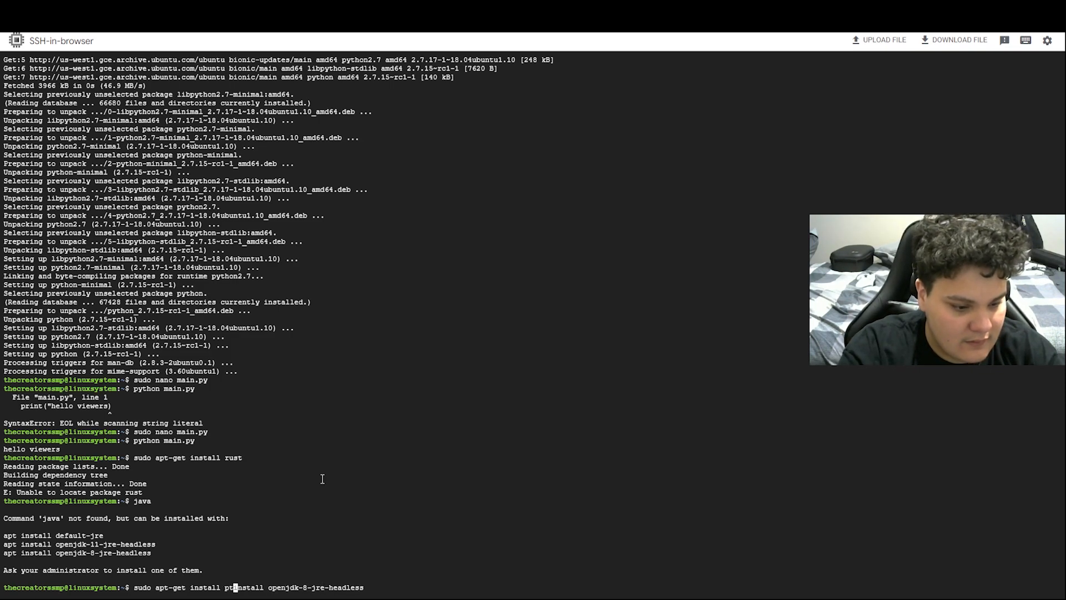
pyautogui.press('Right')
pyautogui.press('Right')
pyautogui.press('Right')
pyautogui.press('Right')
pyautogui.press('Right')
pyautogui.press('Right')
pyautogui.press('Right')
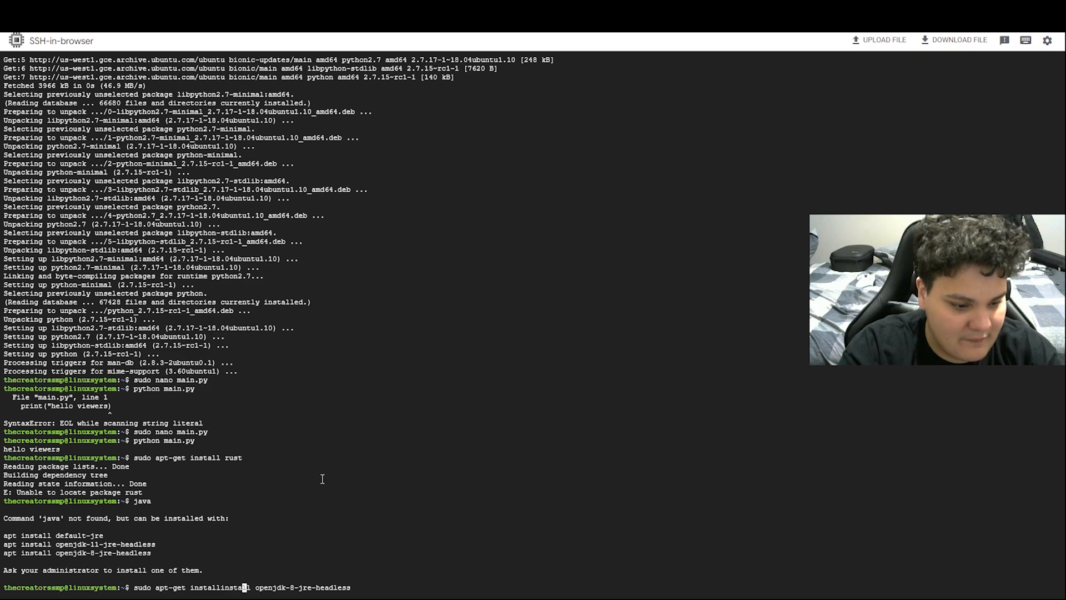
pyautogui.press('BackSpace')
pyautogui.press('BackSpace')
pyautogui.press('BackSpace')
pyautogui.press('BackSpace')
pyautogui.press('BackSpace')
pyautogui.press('BackSpace')
pyautogui.press('BackSpace')
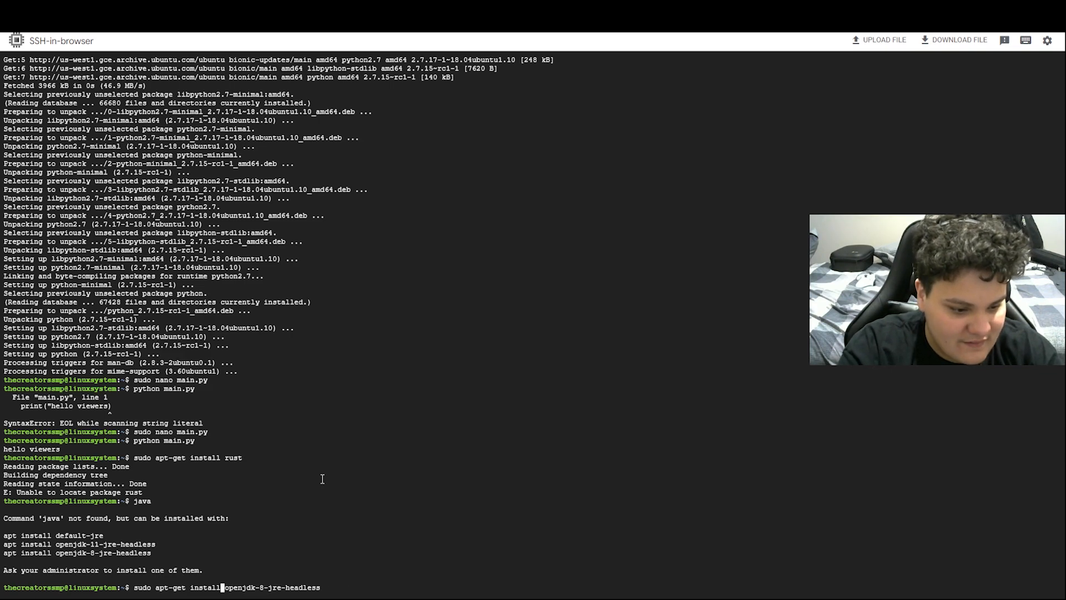
pyautogui.press('Return')
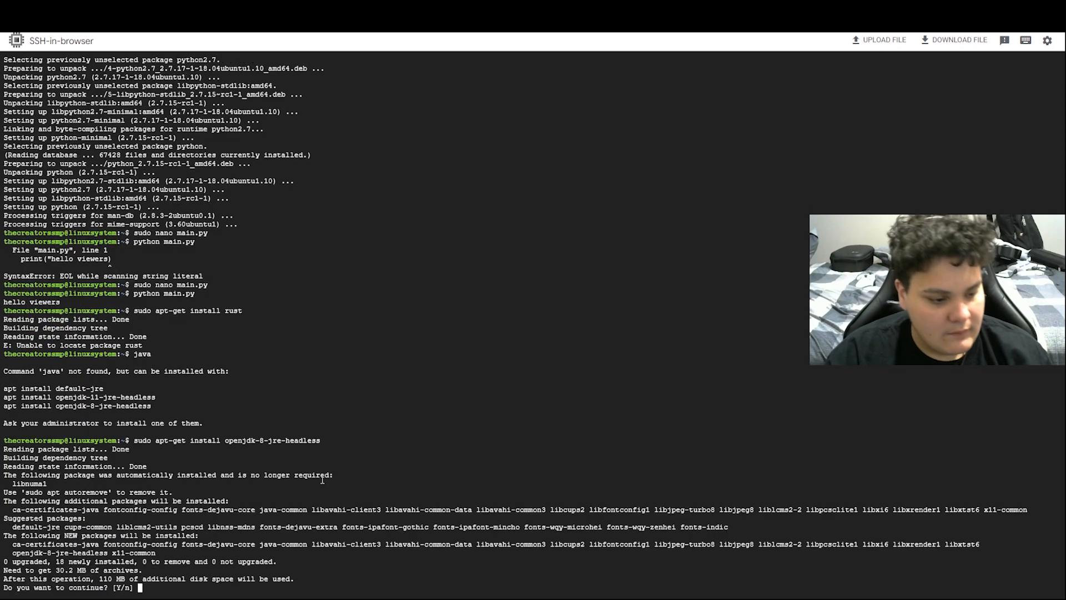
pyautogui.write('y')
pyautogui.press('Return')
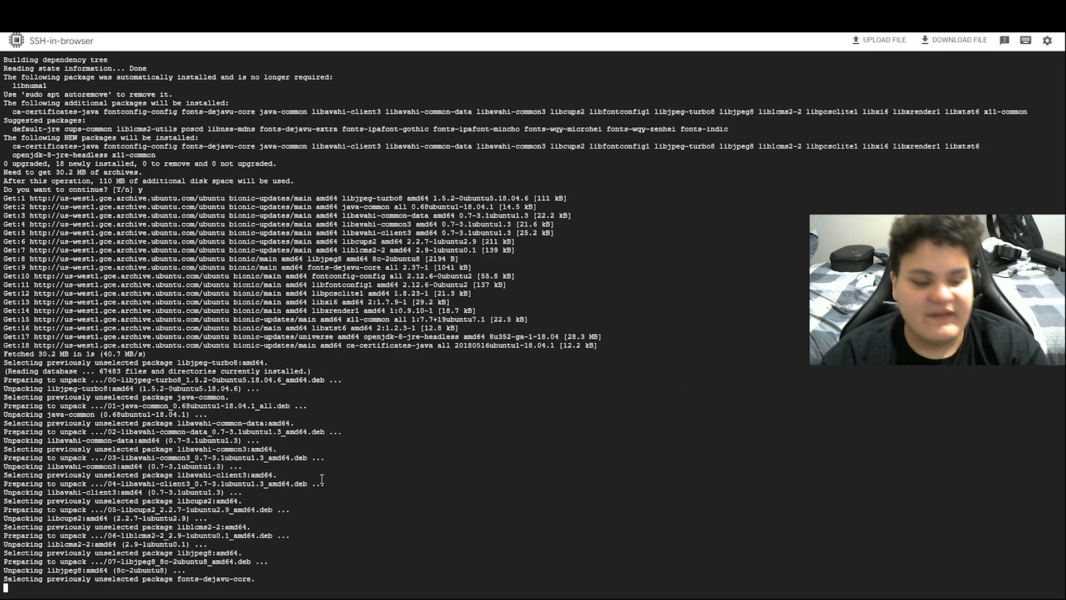